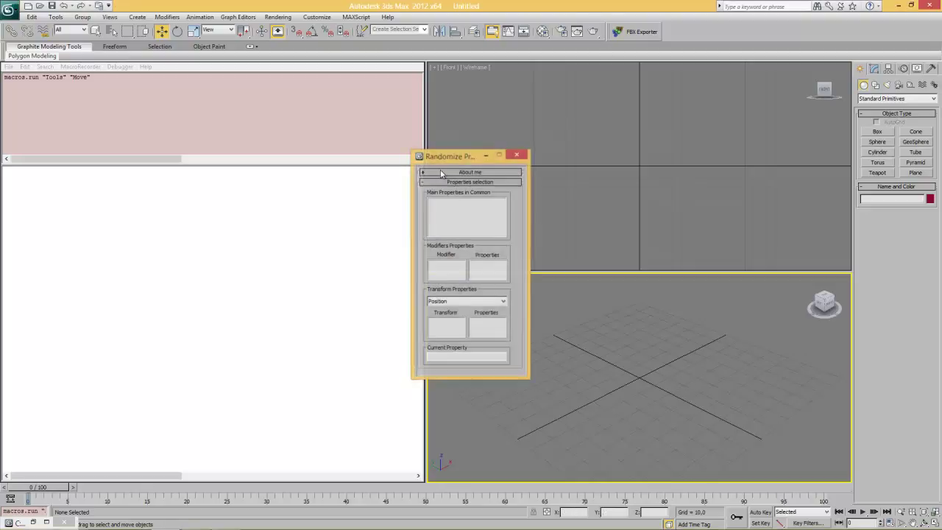
Step: Move the Randomize Properties window aside, bring up the advertising folder and play ships_final_DV.avi full screen
{"action": "left_click_drag", "start_coordinate": [452, 159], "coordinate": [224, 136]}
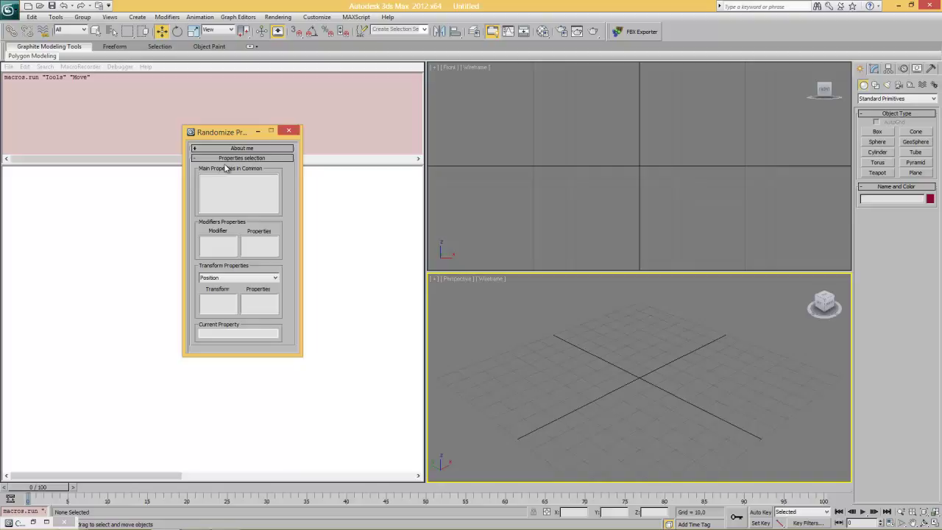
{"action": "key", "text": "super"}
{"action": "left_click", "coordinate": [71, 515]}
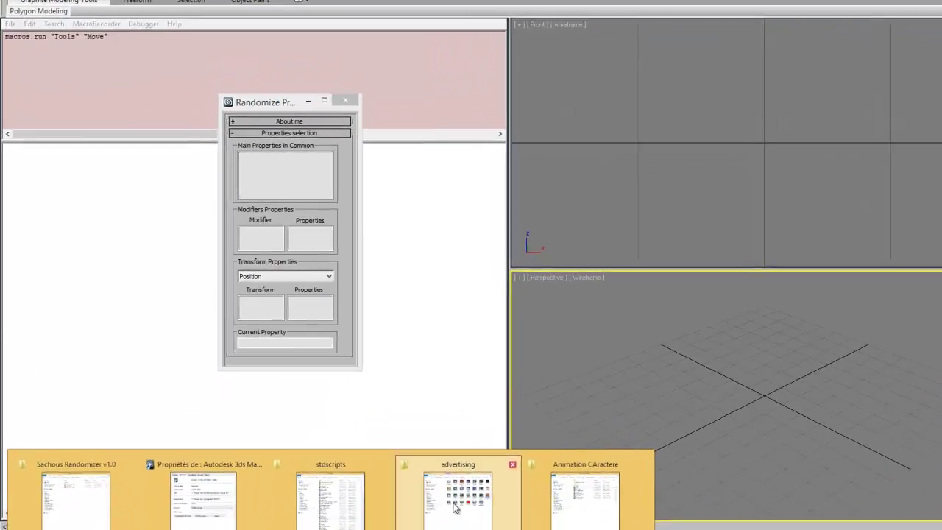
{"action": "left_click", "coordinate": [383, 470]}
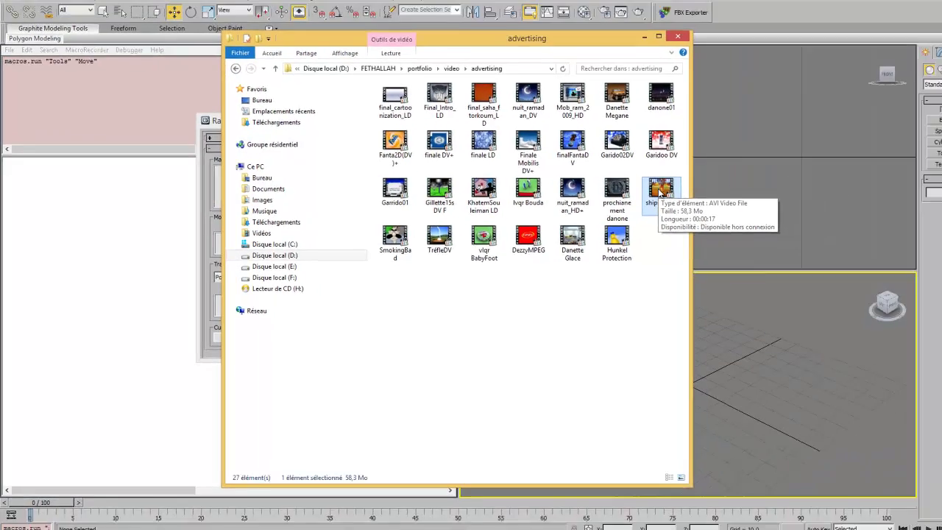
{"action": "double_click", "coordinate": [738, 177]}
{"action": "double_click", "coordinate": [450, 264]}
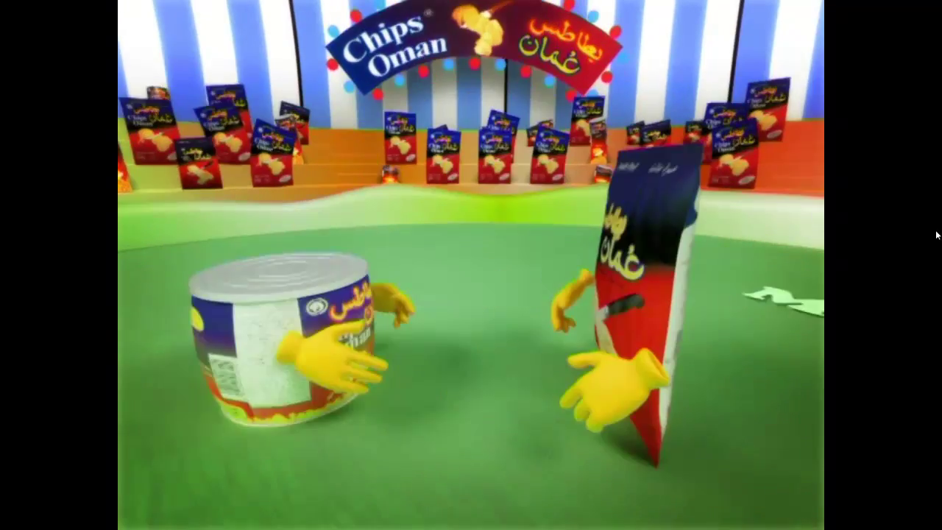
Step: Replay ships_final_DV.avi full screen, examine the juggling and unicycle shots, and leave it paused in its window near the start
{"action": "mouse_move", "coordinate": [930, 507]}
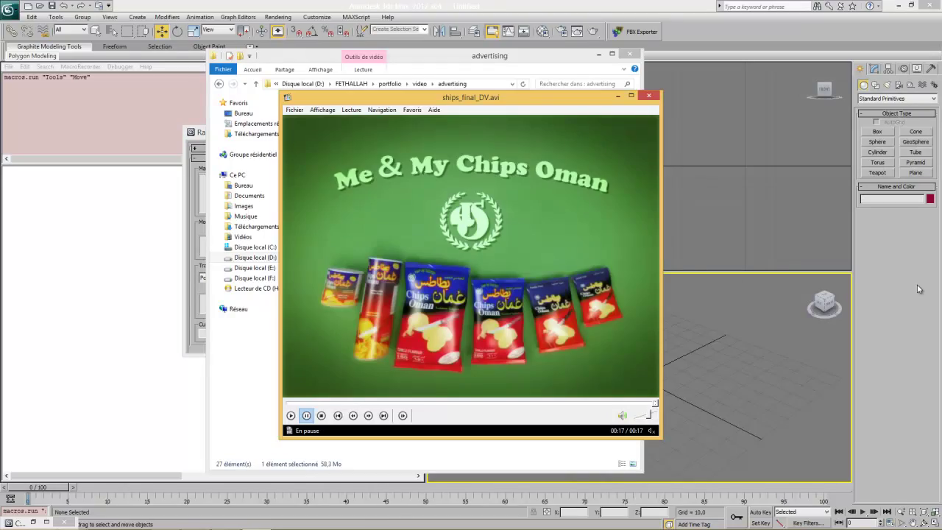
{"action": "double_click", "coordinate": [455, 293]}
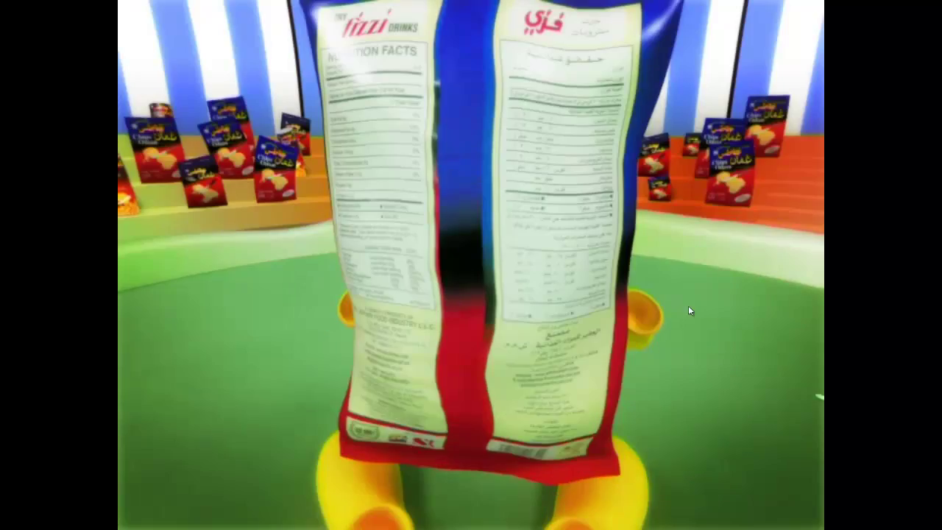
{"action": "left_click", "coordinate": [701, 302]}
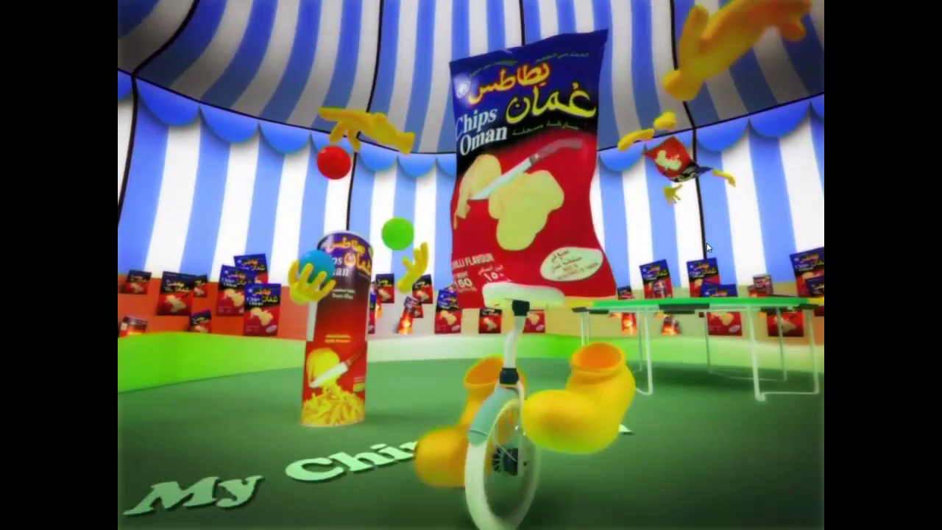
{"action": "left_click", "coordinate": [369, 325]}
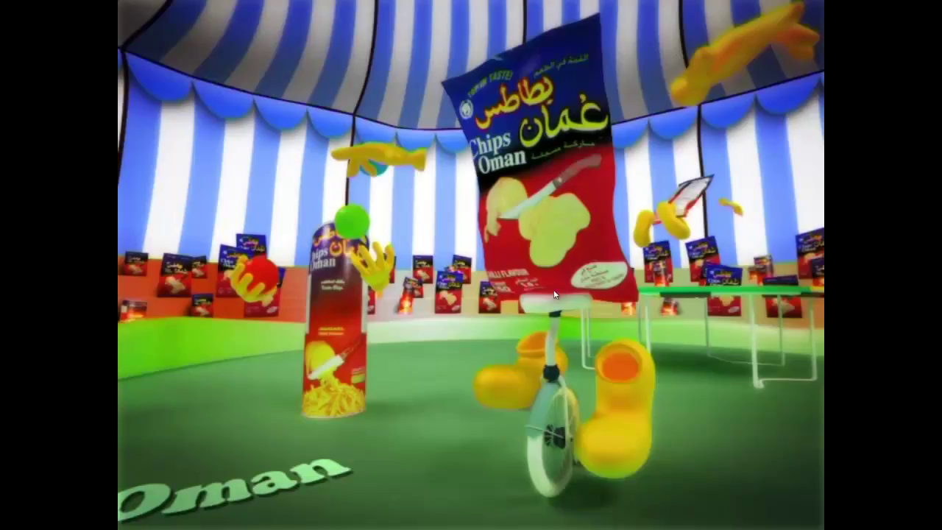
{"action": "left_click", "coordinate": [687, 265]}
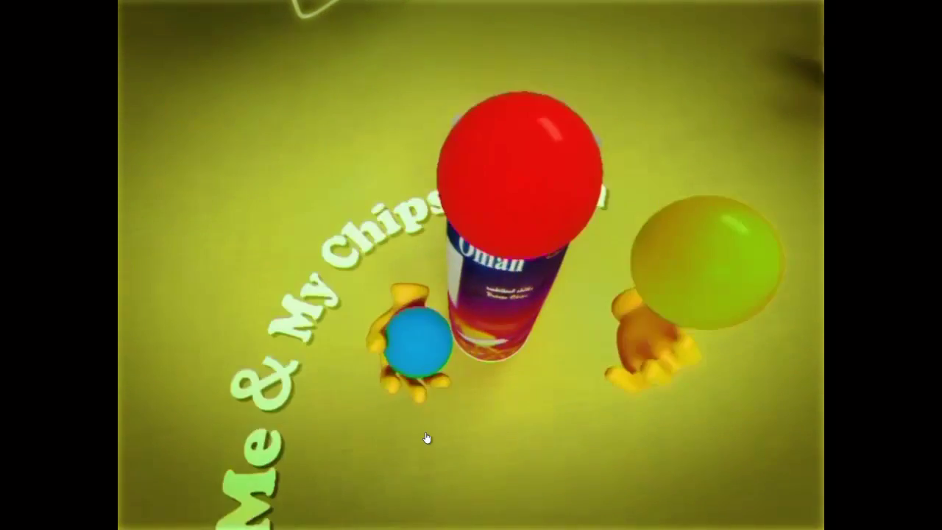
{"action": "mouse_move", "coordinate": [412, 507]}
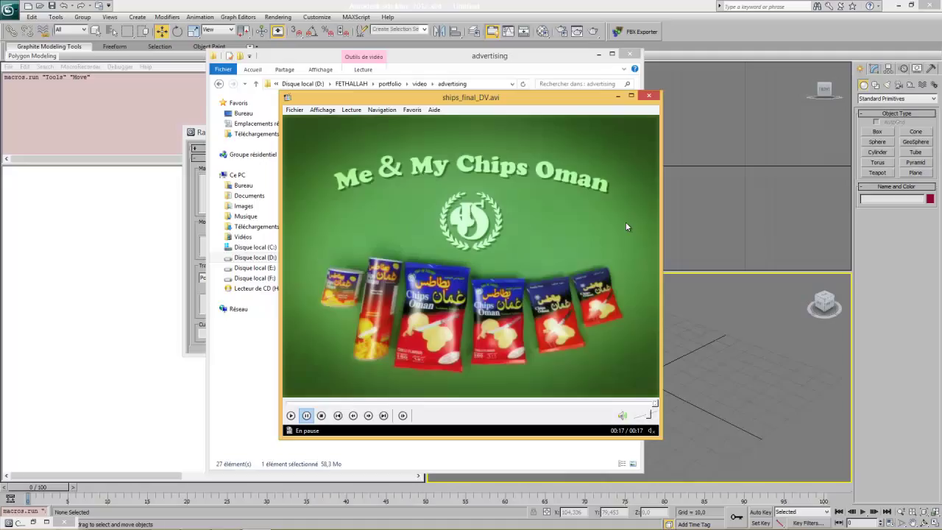
{"action": "left_click", "coordinate": [544, 238]}
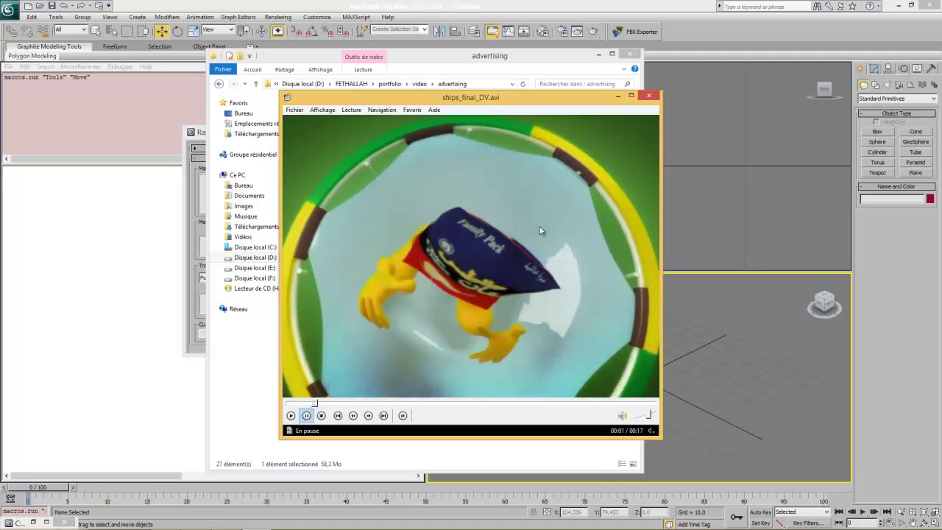
Step: Put away the advertising folder window and watch ships_final_DV.avi full screen, pausing about 9 seconds in
{"action": "left_click", "coordinate": [598, 54]}
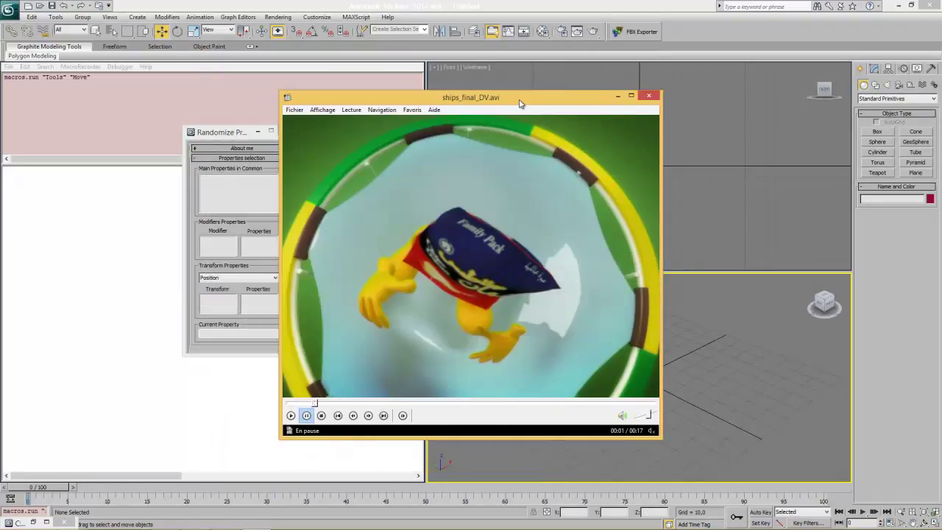
{"action": "double_click", "coordinate": [590, 287]}
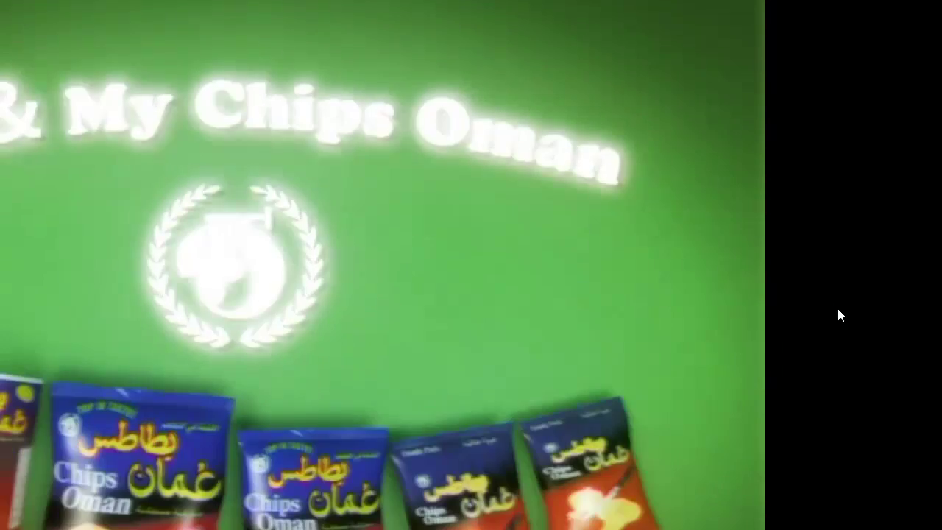
{"action": "double_click", "coordinate": [836, 305]}
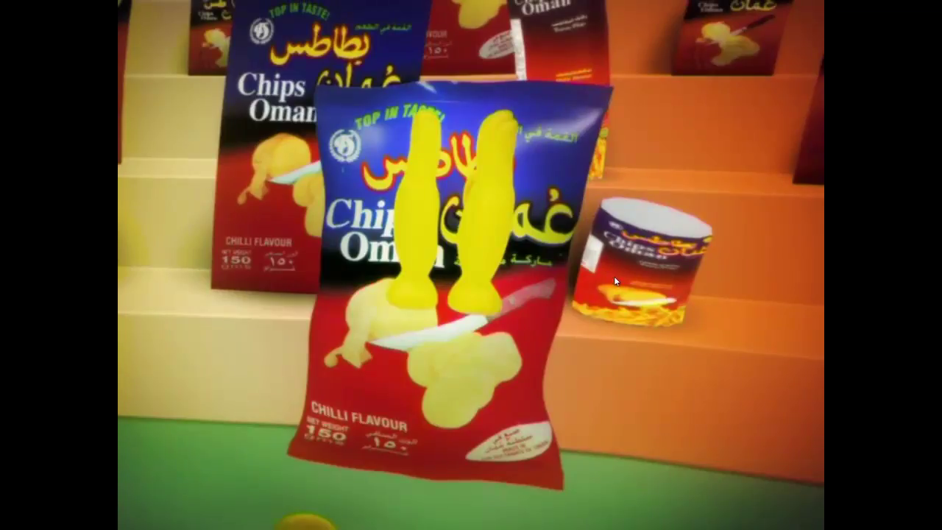
{"action": "double_click", "coordinate": [541, 255]}
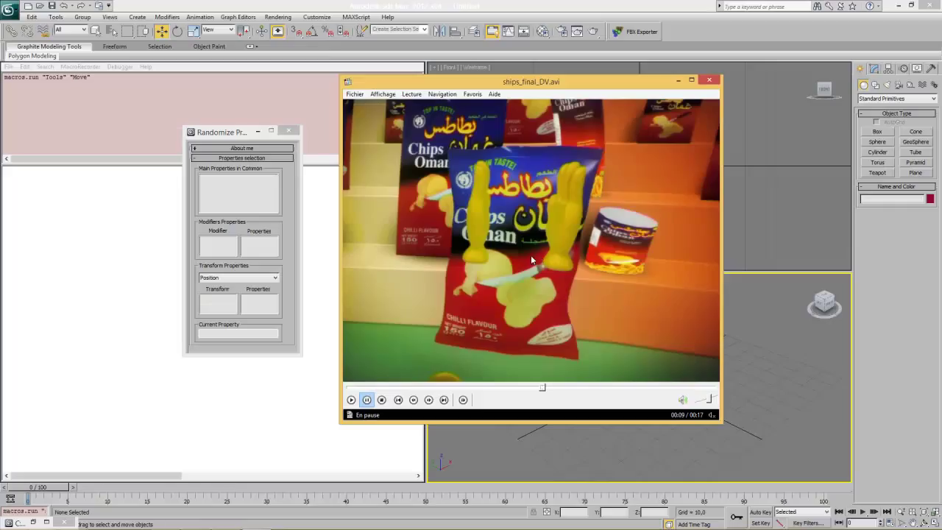
Step: Close the video player and the Randomize Properties window, and activate the Rotate tool in the Perspective viewport
{"action": "left_click", "coordinate": [695, 84]}
{"action": "left_click", "coordinate": [291, 129]}
{"action": "right_click", "coordinate": [627, 335]}
{"action": "left_click", "coordinate": [643, 343]}
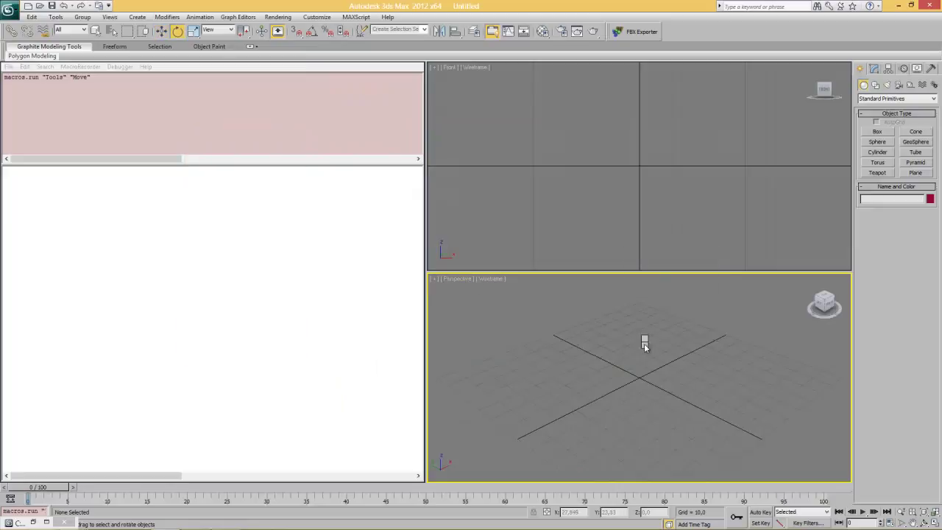
Step: Open the recent scene 150g+.max, continue past the missing external files and close the MAXScript Listener
{"action": "left_click", "coordinate": [9, 10]}
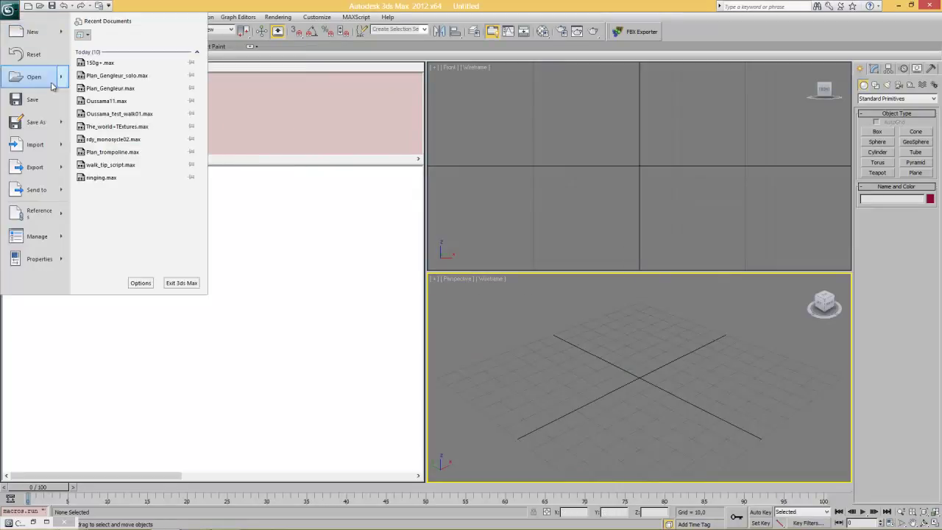
{"action": "left_click", "coordinate": [101, 64]}
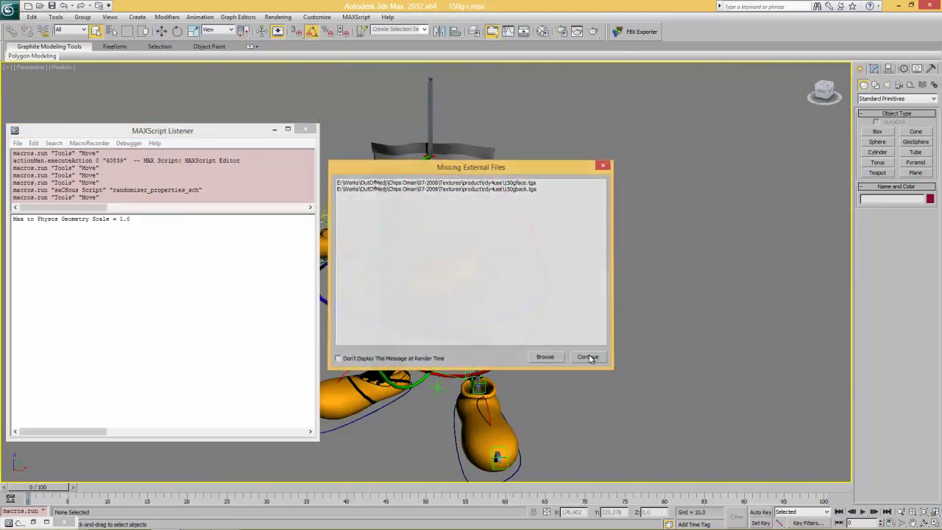
{"action": "left_click", "coordinate": [588, 356]}
{"action": "left_click", "coordinate": [306, 129]}
Step: Try rotating the chips bag character's Twist control about the Z axis
{"action": "key", "text": "w"}
{"action": "left_click", "coordinate": [510, 317]}
{"action": "right_click", "coordinate": [506, 317]}
{"action": "left_click", "coordinate": [515, 334]}
{"action": "right_click", "coordinate": [490, 300]}
{"action": "left_click", "coordinate": [491, 299]}
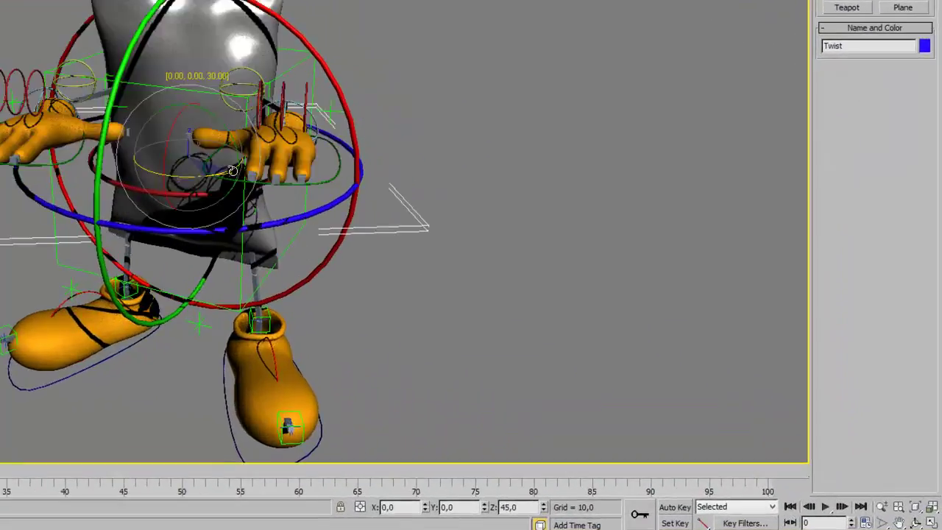
{"action": "left_click_drag", "start_coordinate": [208, 164], "coordinate": [304, 105]}
Step: Try rotating the bag character with the red R/L ring and the green ring around its body
{"action": "left_click", "coordinate": [326, 88]}
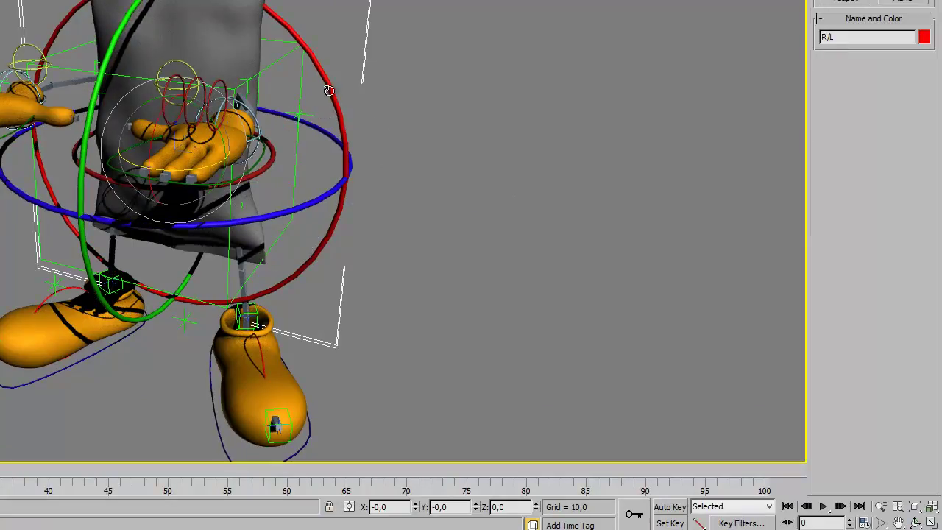
{"action": "left_click_drag", "start_coordinate": [208, 119], "coordinate": [158, 121]}
{"action": "left_click", "coordinate": [89, 112]}
{"action": "left_click_drag", "start_coordinate": [114, 151], "coordinate": [168, 161]}
{"action": "right_click", "coordinate": [168, 161]}
Step: Try moving the bag character's body with its box-shaped dummy, Dummy03, then cancel the move
{"action": "left_click", "coordinate": [294, 184]}
{"action": "right_click", "coordinate": [294, 184]}
{"action": "left_click", "coordinate": [307, 188]}
{"action": "left_click_drag", "start_coordinate": [198, 133], "coordinate": [56, 125]}
{"action": "right_click", "coordinate": [55, 125]}
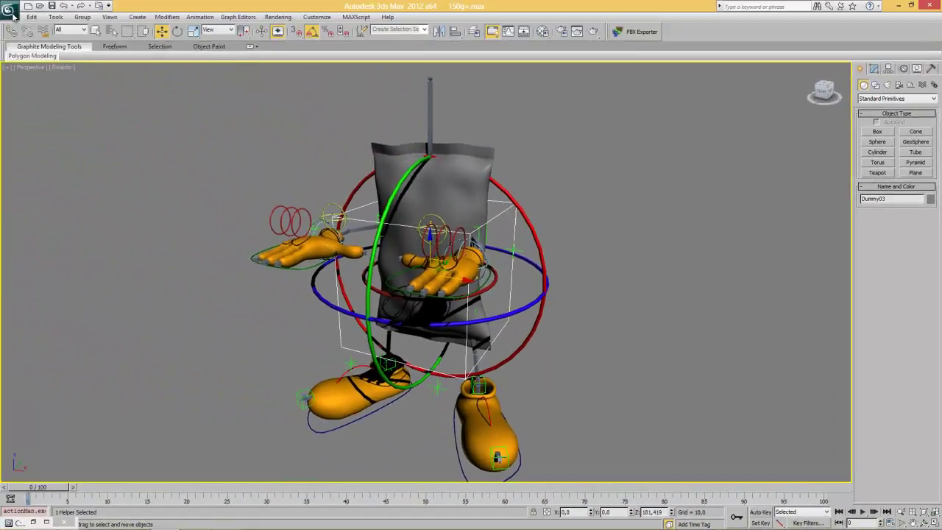
Step: Open the recent scene Plan_Gengleur_solo.max without saving the current changes, and continue past the missing external files
{"action": "left_click", "coordinate": [9, 10]}
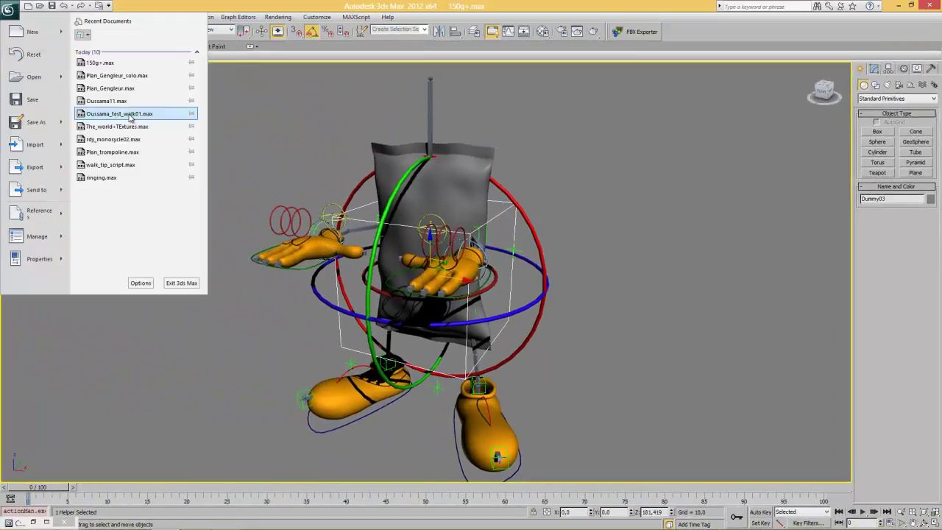
{"action": "left_click", "coordinate": [117, 75]}
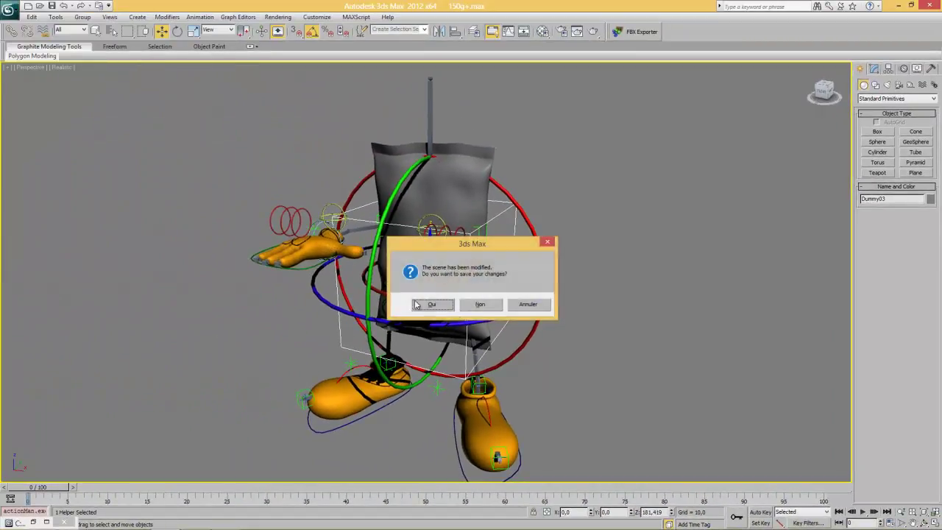
{"action": "left_click", "coordinate": [489, 307]}
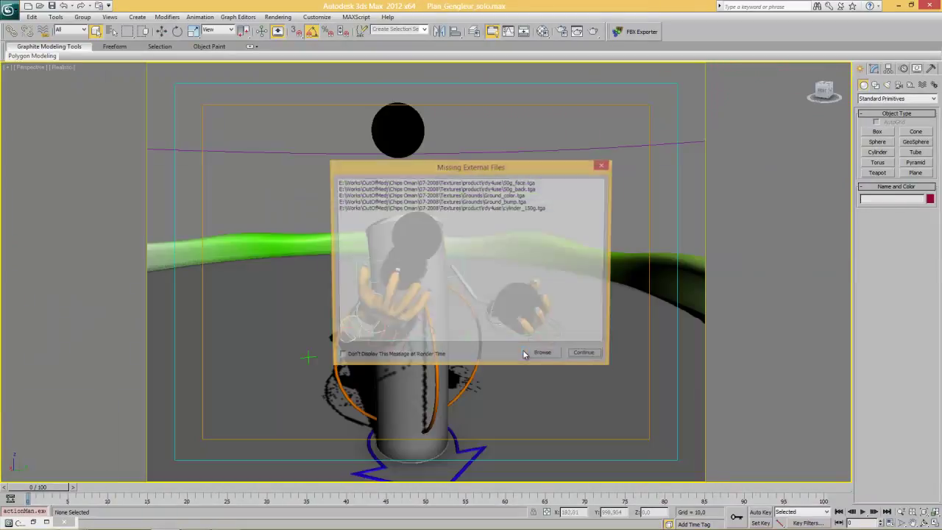
{"action": "left_click", "coordinate": [587, 357]}
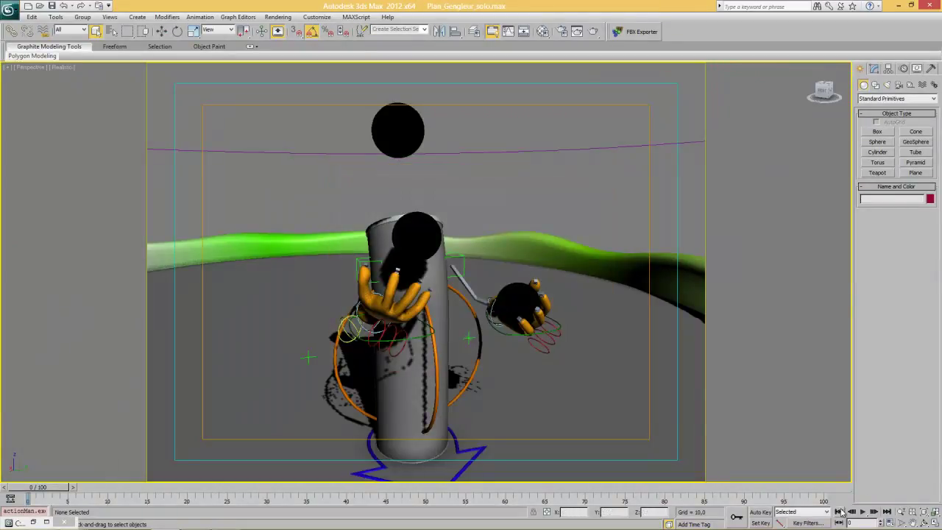
Step: Play the juggling animation, stop it at frame 57, and briefly show edged faces to inspect the juggler's meshes
{"action": "left_click", "coordinate": [863, 513]}
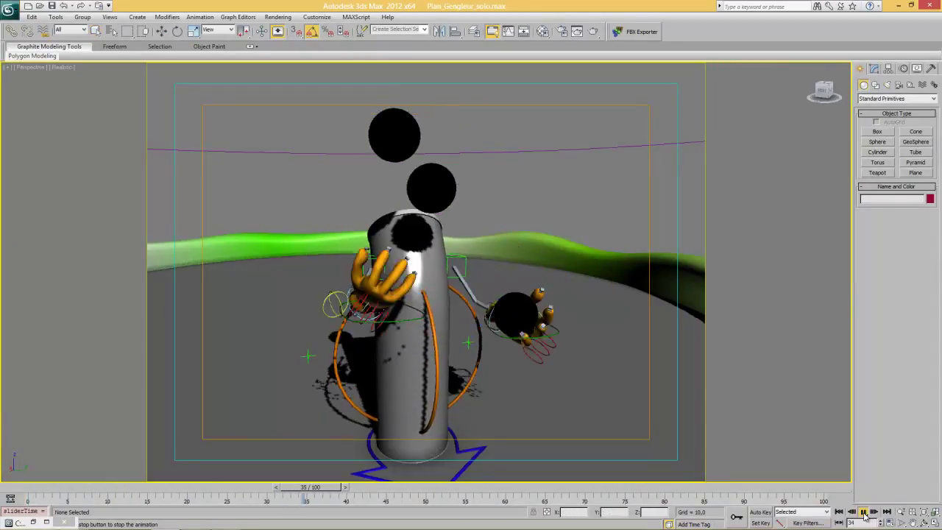
{"action": "left_click", "coordinate": [863, 513]}
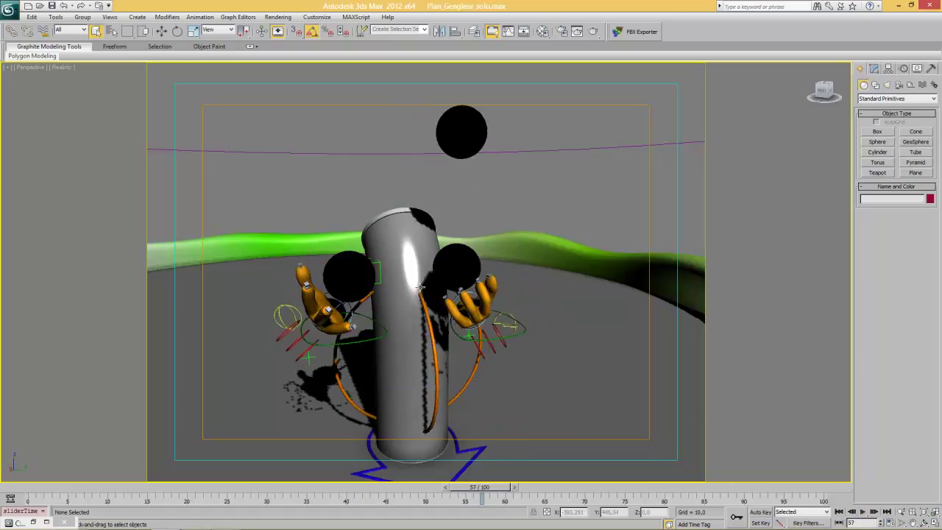
{"action": "key", "text": "F4"}
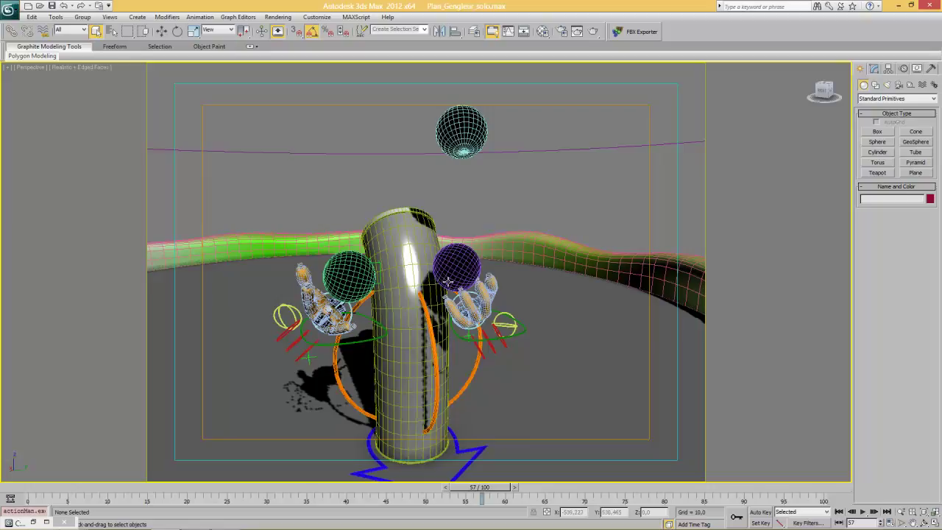
{"action": "key", "text": "F4"}
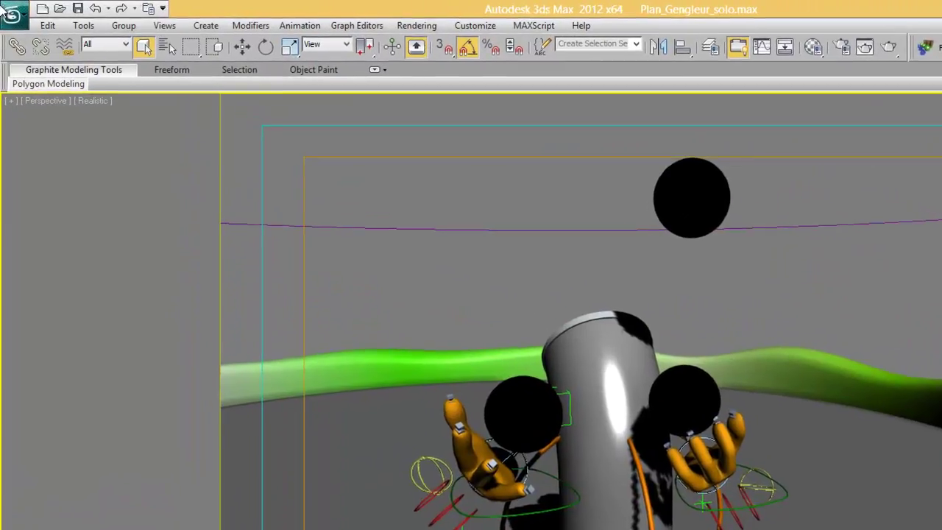
Step: Open the recent scene Plan_Gengleur.max and continue past the missing external files
{"action": "left_click", "coordinate": [9, 8]}
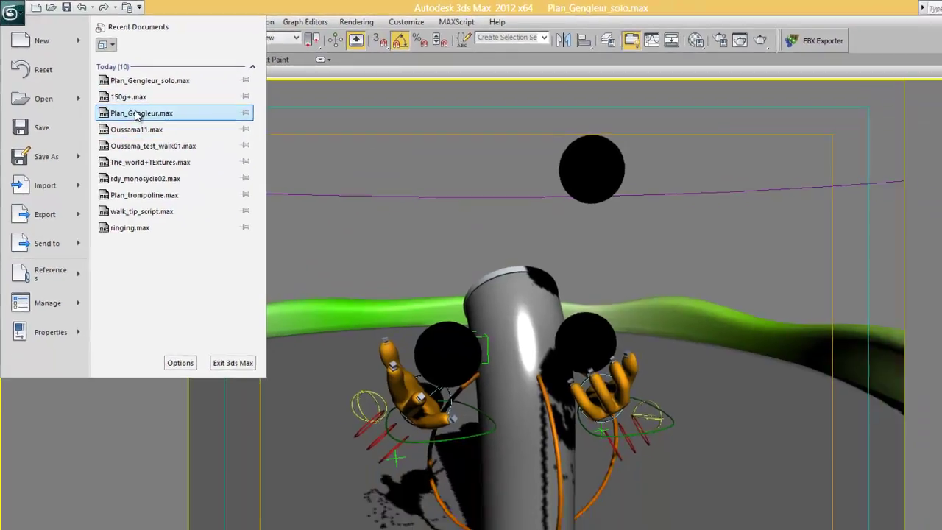
{"action": "left_click", "coordinate": [163, 132]}
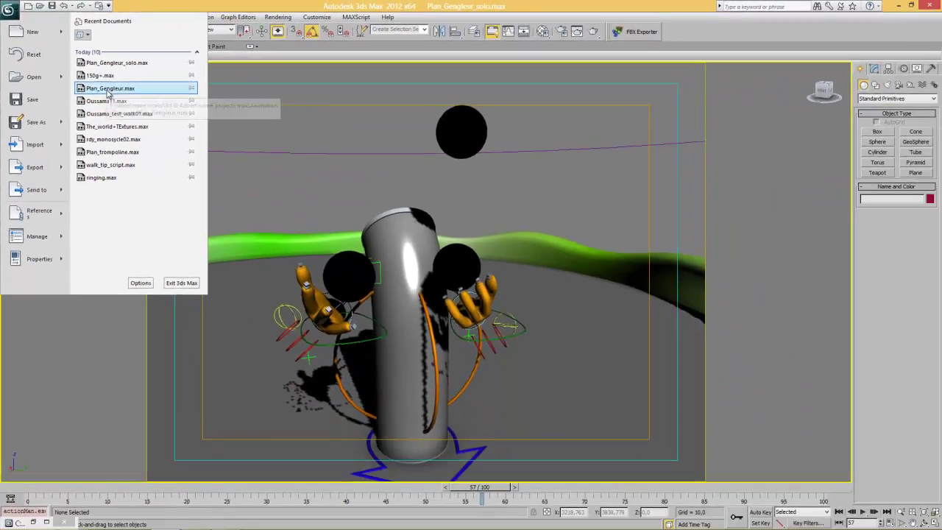
{"action": "left_click", "coordinate": [524, 346]}
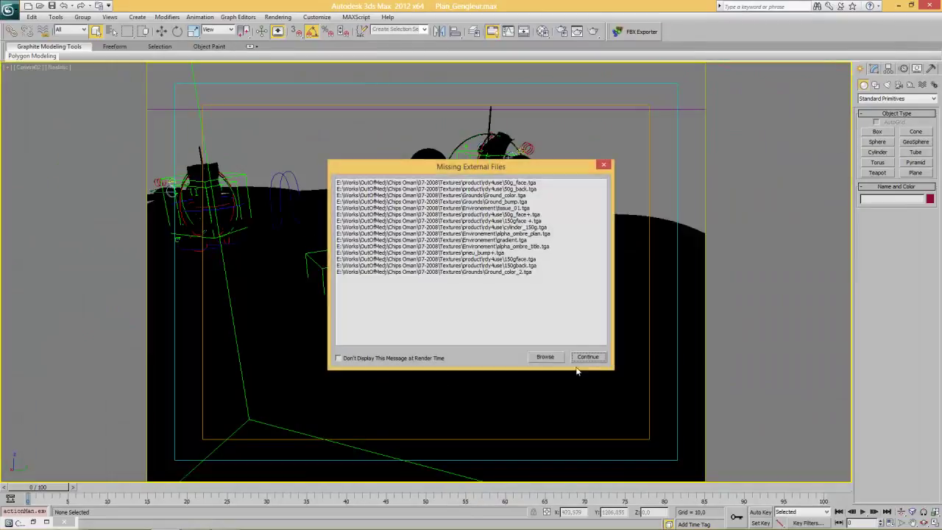
{"action": "left_click", "coordinate": [589, 360]}
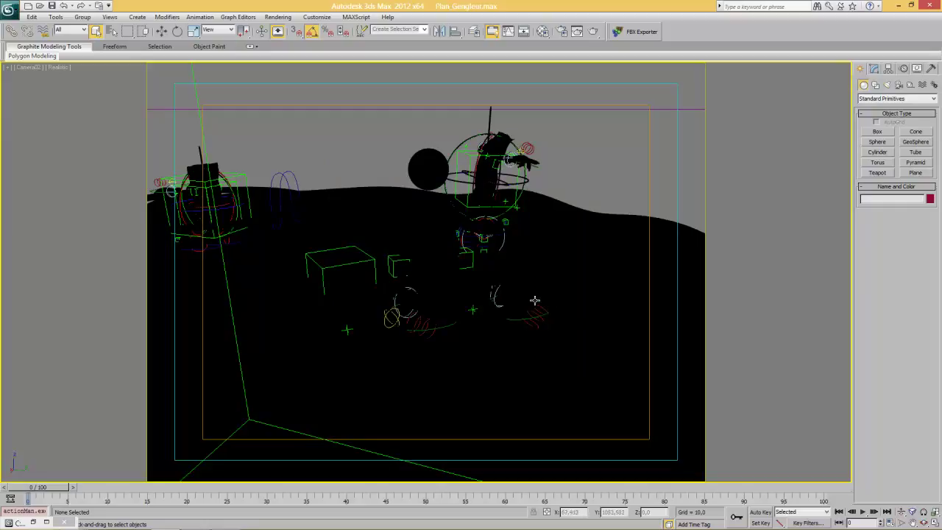
Step: Activate the Move tool, show edged faces in the camera view and select Circle16
{"action": "right_click", "coordinate": [545, 295]}
{"action": "left_click", "coordinate": [561, 298]}
{"action": "key", "text": "F4"}
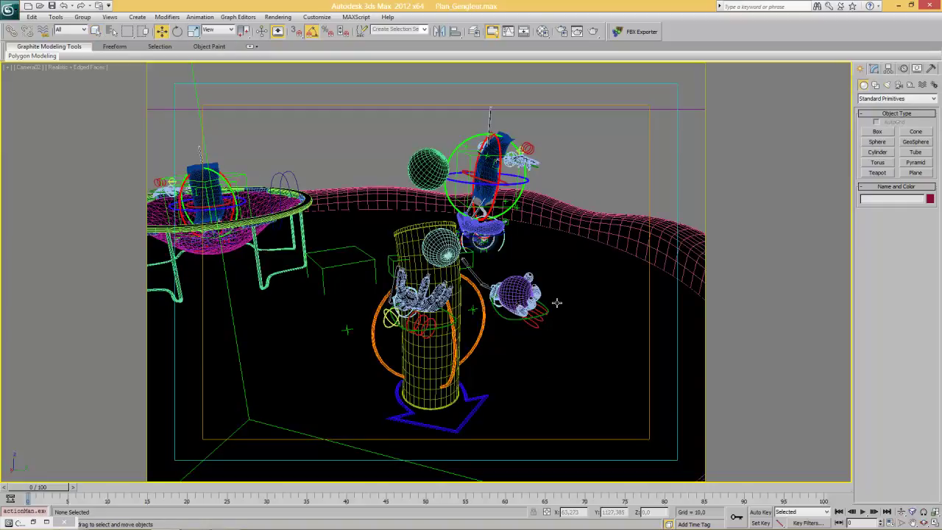
{"action": "left_click", "coordinate": [591, 280]}
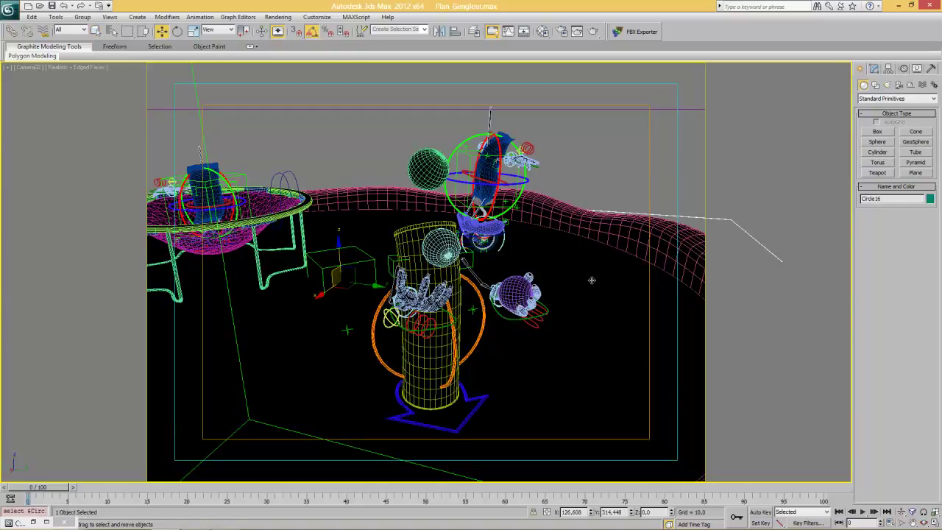
Step: Switch the camera view to a perspective view of the whole ring and play the animation
{"action": "key", "text": "p"}
{"action": "middle_click_drag", "start_coordinate": [591, 279], "coordinate": [537, 328], "text": "alt"}
{"action": "left_click", "coordinate": [863, 511]}
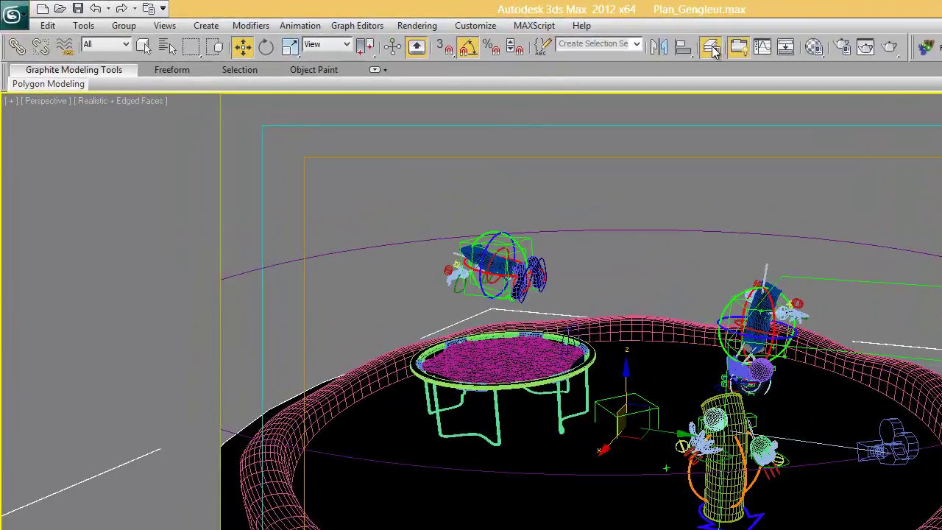
Step: Open the Layer Manager and unhide the big chips, exterieur and medium chips layers
{"action": "left_click", "coordinate": [711, 48]}
{"action": "left_click_drag", "start_coordinate": [641, 302], "coordinate": [256, 127]}
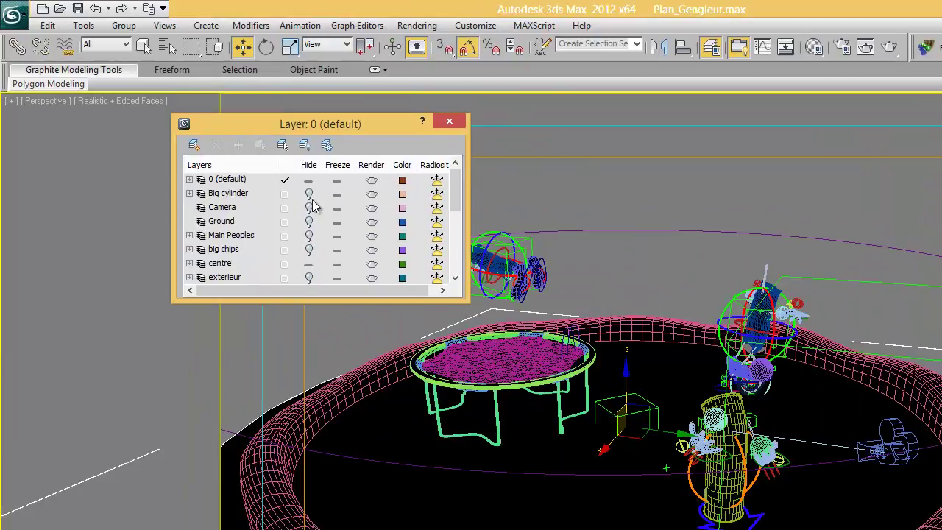
{"action": "left_click_drag", "start_coordinate": [451, 204], "coordinate": [454, 216]}
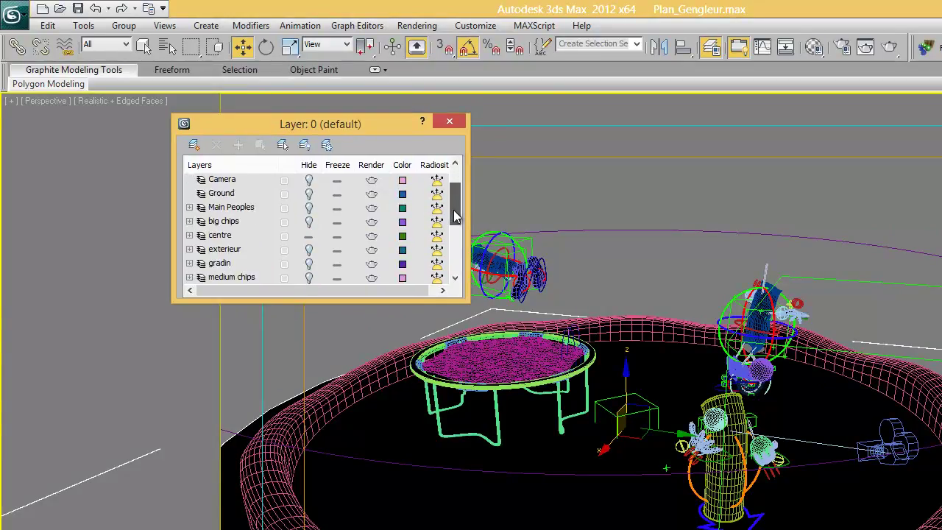
{"action": "left_click", "coordinate": [309, 223]}
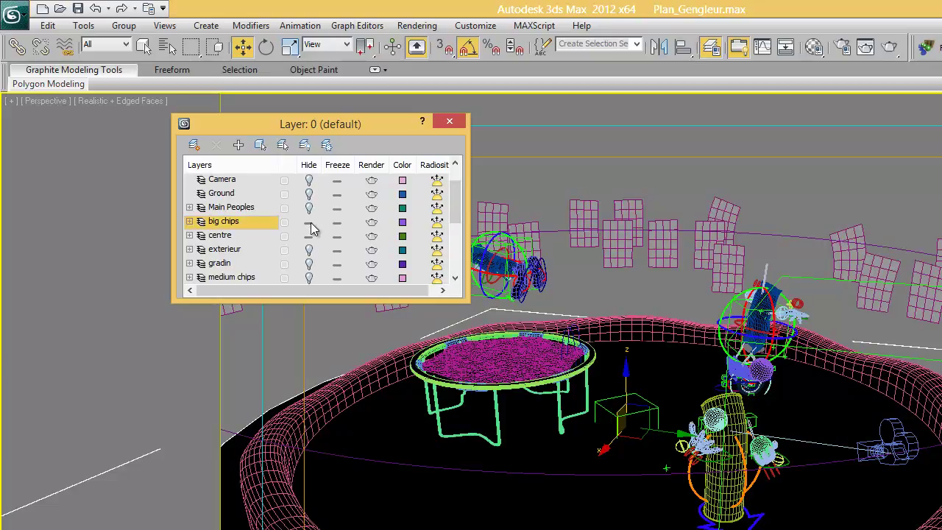
{"action": "left_click", "coordinate": [309, 249]}
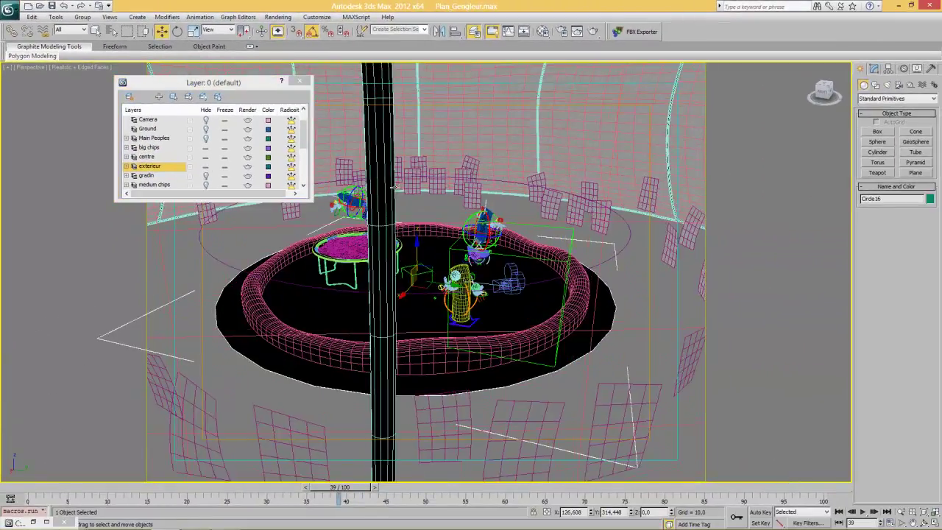
{"action": "left_click", "coordinate": [206, 185]}
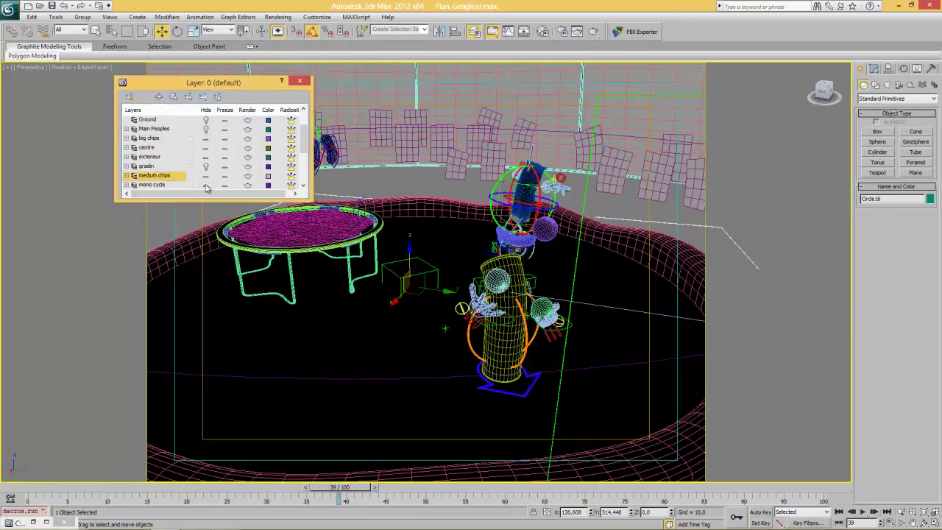
Step: Unhide the small cylinder, gradin, small Chips and Big cylinder layers
{"action": "scroll", "coordinate": [215, 168], "scroll_direction": "down", "scroll_amount": 2}
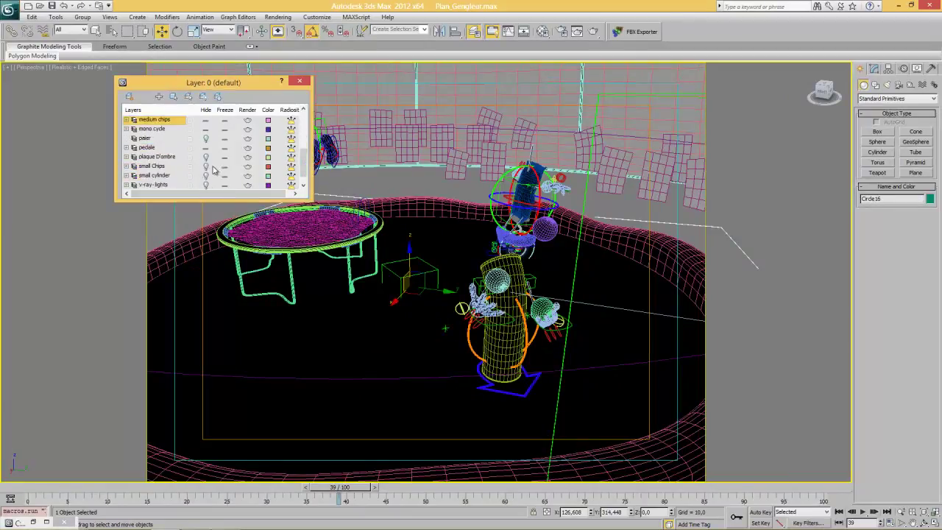
{"action": "left_click", "coordinate": [206, 177]}
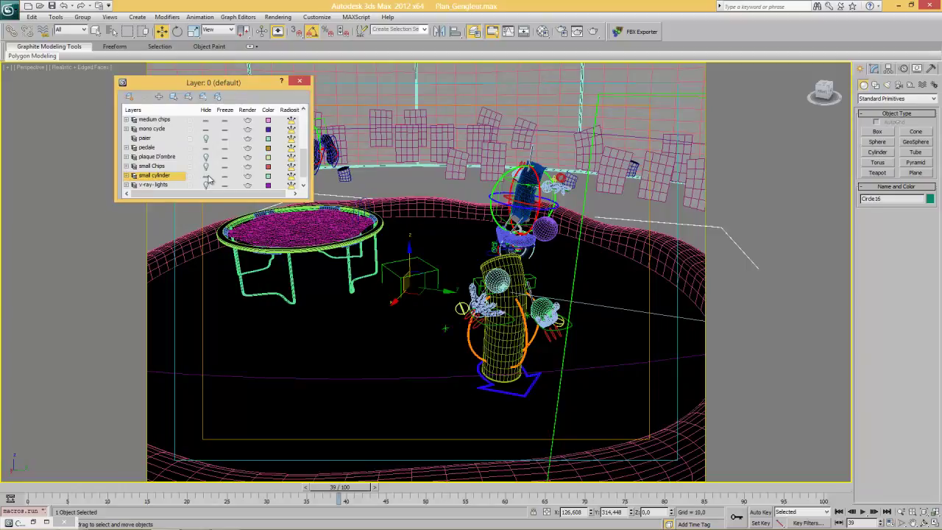
{"action": "scroll", "coordinate": [206, 167], "scroll_direction": "up", "scroll_amount": 1}
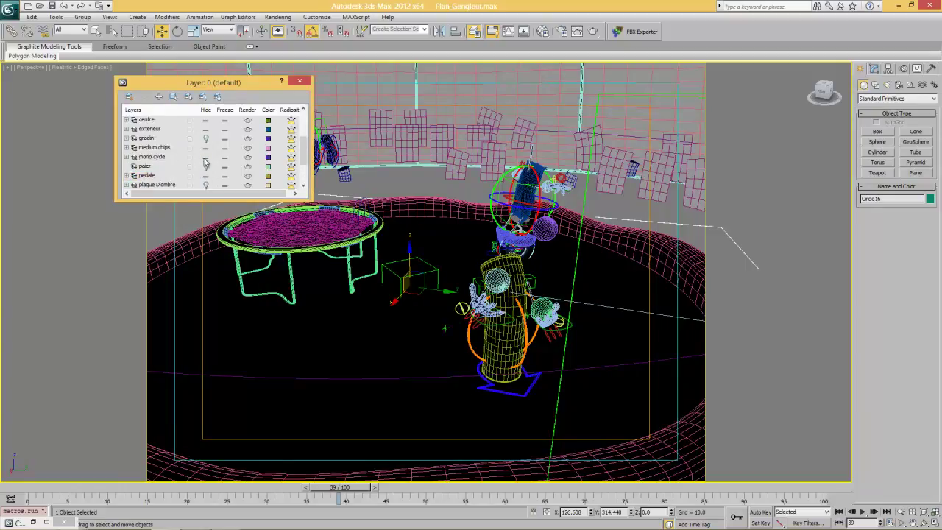
{"action": "scroll", "coordinate": [205, 154], "scroll_direction": "up", "scroll_amount": 1}
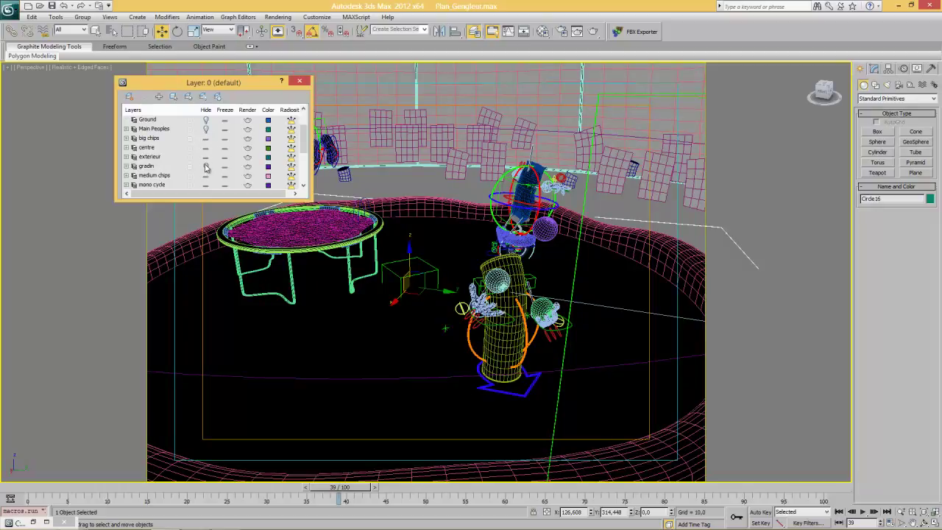
{"action": "left_click", "coordinate": [205, 167]}
{"action": "scroll", "coordinate": [206, 169], "scroll_direction": "down", "scroll_amount": 3}
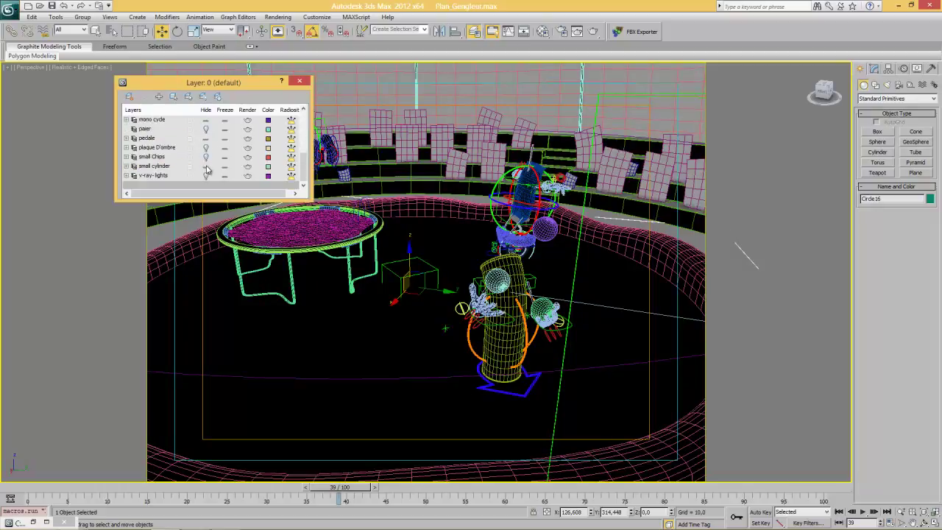
{"action": "left_click", "coordinate": [207, 158]}
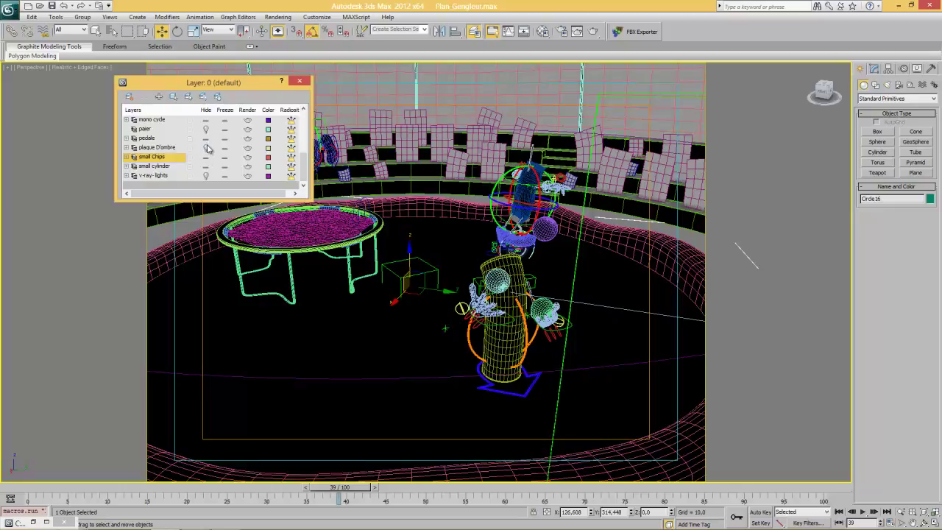
{"action": "scroll", "coordinate": [206, 149], "scroll_direction": "up", "scroll_amount": 5}
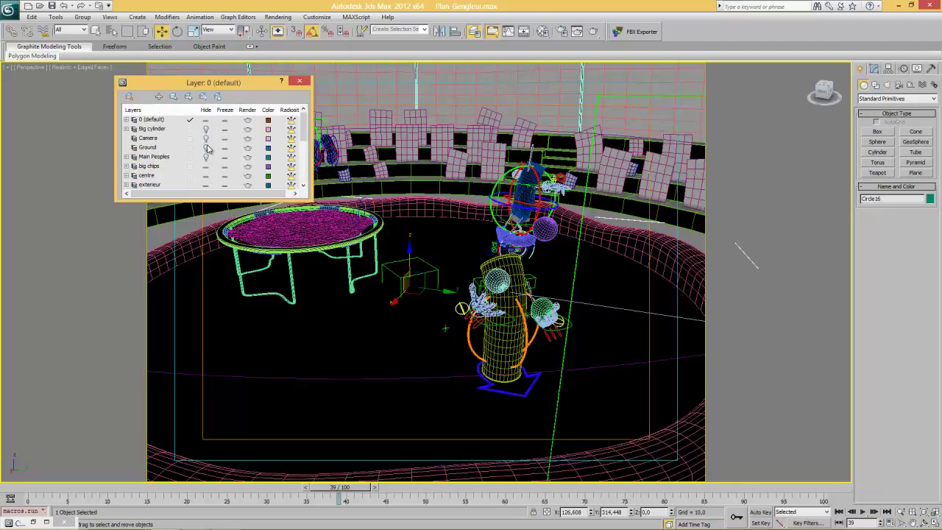
{"action": "left_click", "coordinate": [206, 129]}
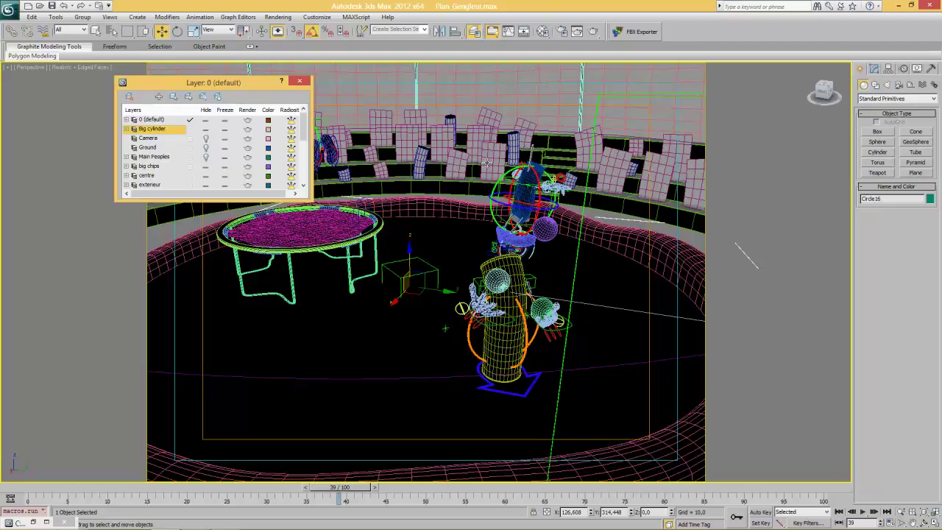
Step: Select the circus tent objects Shape02 and Line02, hide the selection and close the Layer Manager
{"action": "scroll", "coordinate": [497, 158], "scroll_direction": "down", "scroll_amount": 10}
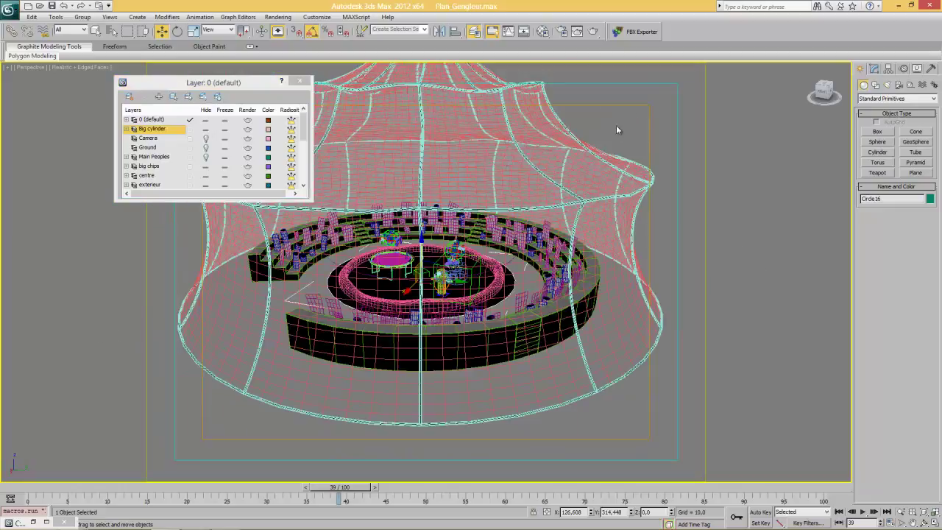
{"action": "left_click", "coordinate": [578, 147]}
{"action": "right_click", "coordinate": [578, 148]}
{"action": "left_click", "coordinate": [614, 134]}
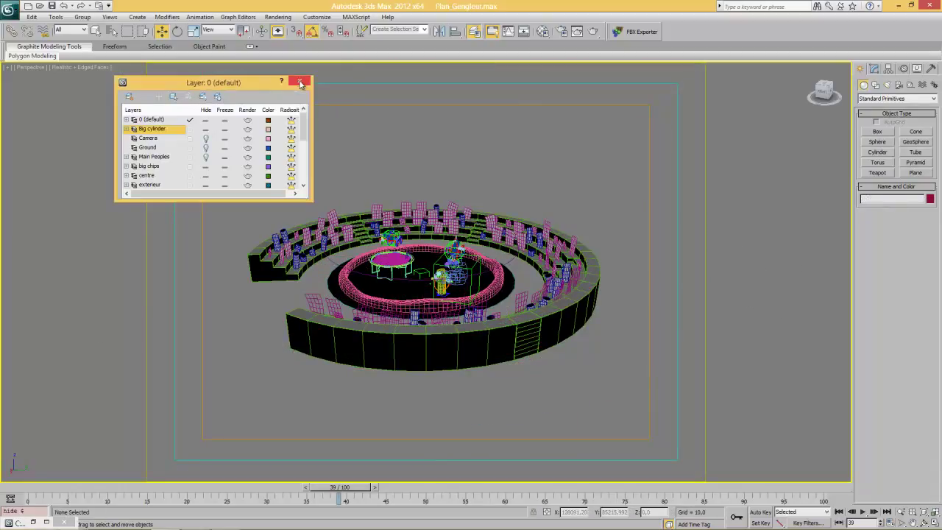
{"action": "left_click", "coordinate": [300, 83]}
Step: Turn off edged faces and view the audience of chips and cylinders seated around the ring
{"action": "scroll", "coordinate": [406, 179], "scroll_direction": "up", "scroll_amount": 5}
{"action": "key", "text": "F4"}
{"action": "middle_click_drag", "start_coordinate": [419, 215], "coordinate": [526, 236], "text": "alt"}
{"action": "scroll", "coordinate": [508, 233], "scroll_direction": "down", "scroll_amount": 3}
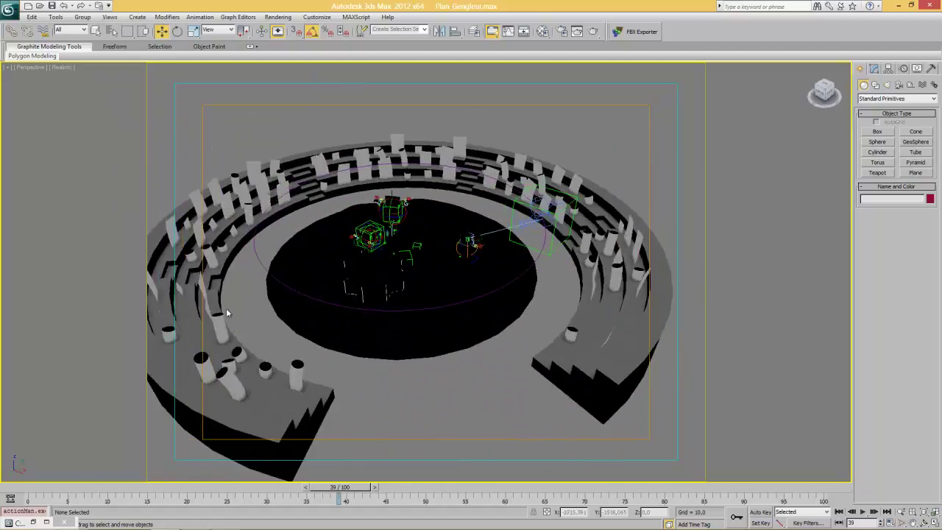
{"action": "scroll", "coordinate": [545, 312], "scroll_direction": "up", "scroll_amount": 5}
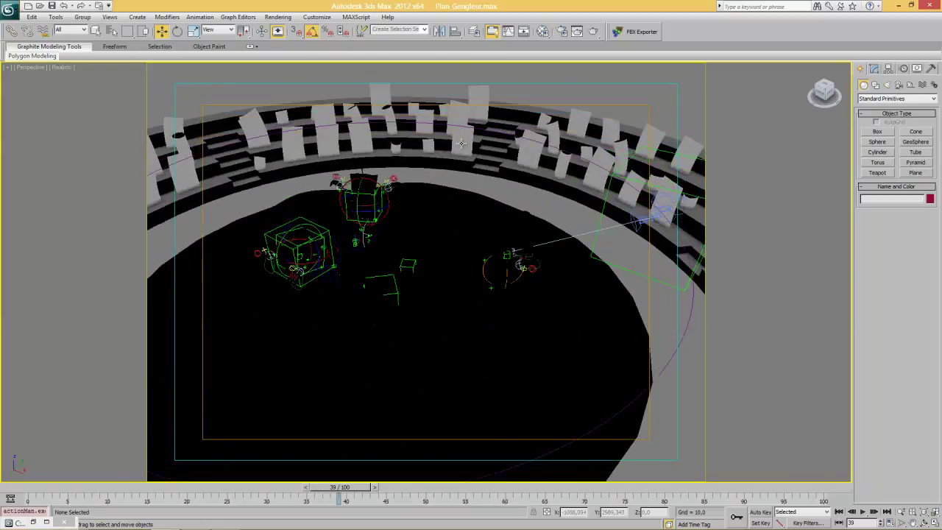
Step: Select Plane11 in the stands, show edged faces and play the audience animation, stopping at frame 23
{"action": "left_click", "coordinate": [462, 147]}
{"action": "key", "text": "z"}
{"action": "scroll", "coordinate": [449, 235], "scroll_direction": "down", "scroll_amount": 4}
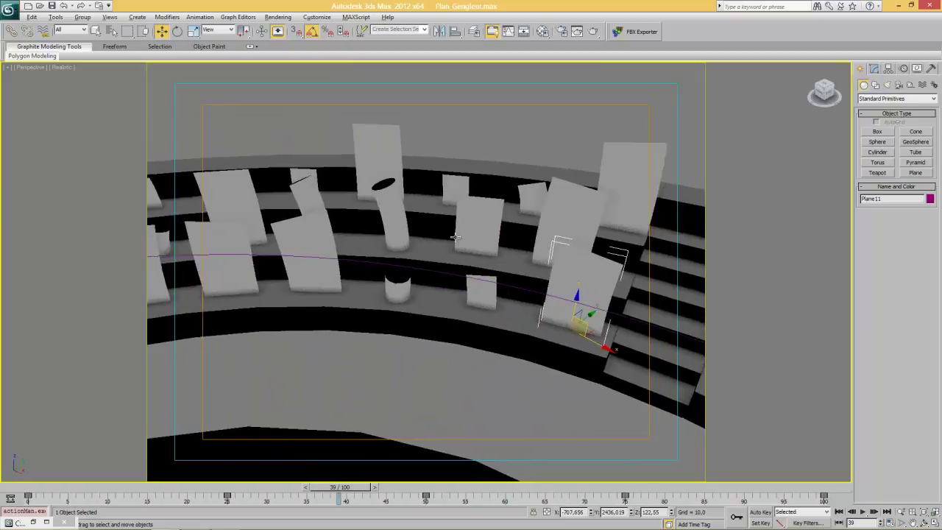
{"action": "key", "text": "F4"}
{"action": "key", "text": "slash"}
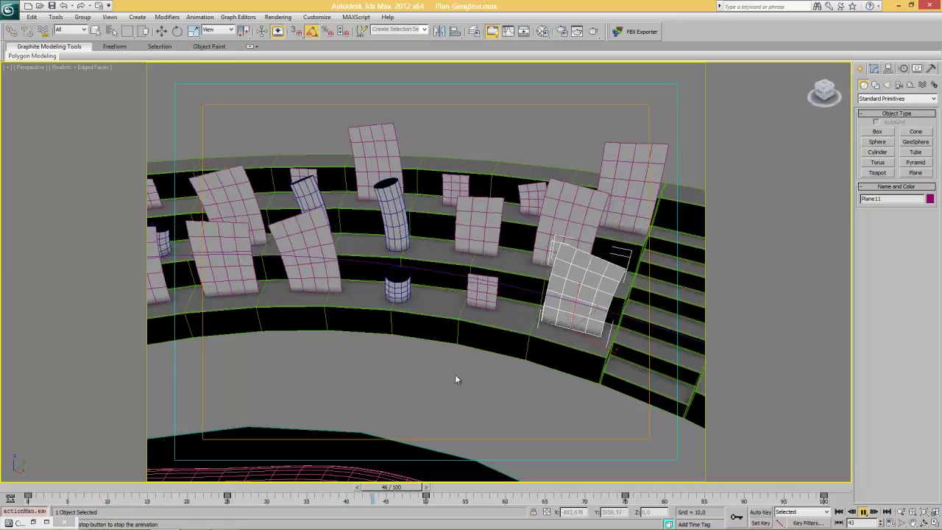
{"action": "scroll", "coordinate": [466, 379], "scroll_direction": "down", "scroll_amount": 6}
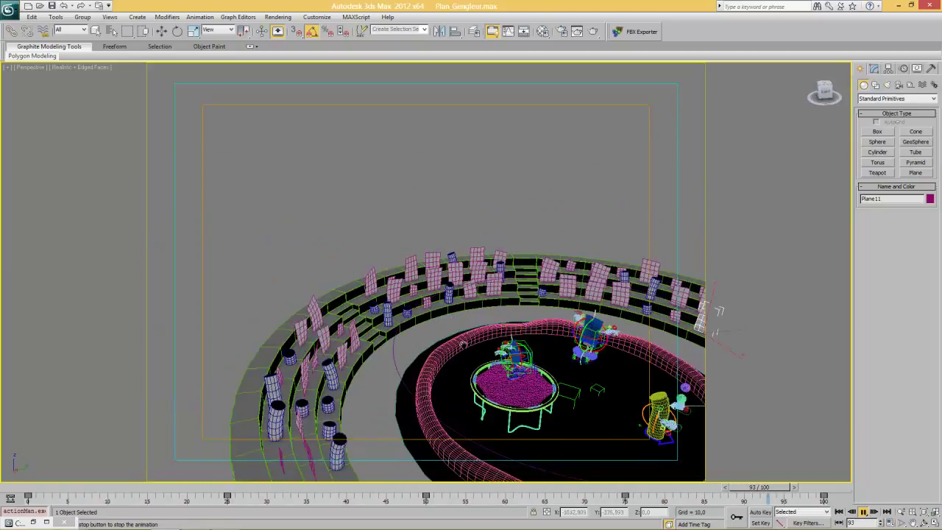
{"action": "left_click", "coordinate": [866, 514]}
Step: Activate the Move tool, select Plane26 in the stands and inspect it within the audience
{"action": "key", "text": "w"}
{"action": "mouse_move", "coordinate": [408, 307]}
{"action": "middle_mouse_down", "text": "alt"}
{"action": "mouse_move", "coordinate": [397, 315]}
{"action": "mouse_move", "coordinate": [412, 305]}
{"action": "middle_mouse_up", "text": "alt"}
{"action": "scroll", "coordinate": [446, 289], "scroll_direction": "up", "scroll_amount": 3}
{"action": "left_click", "coordinate": [449, 275]}
{"action": "key", "text": "z"}
{"action": "middle_click_drag", "start_coordinate": [475, 290], "coordinate": [490, 324], "text": "alt"}
{"action": "scroll", "coordinate": [444, 309], "scroll_direction": "down", "scroll_amount": 5}
{"action": "scroll", "coordinate": [501, 331], "scroll_direction": "down", "scroll_amount": 5}
{"action": "scroll", "coordinate": [480, 315], "scroll_direction": "down", "scroll_amount": 3}
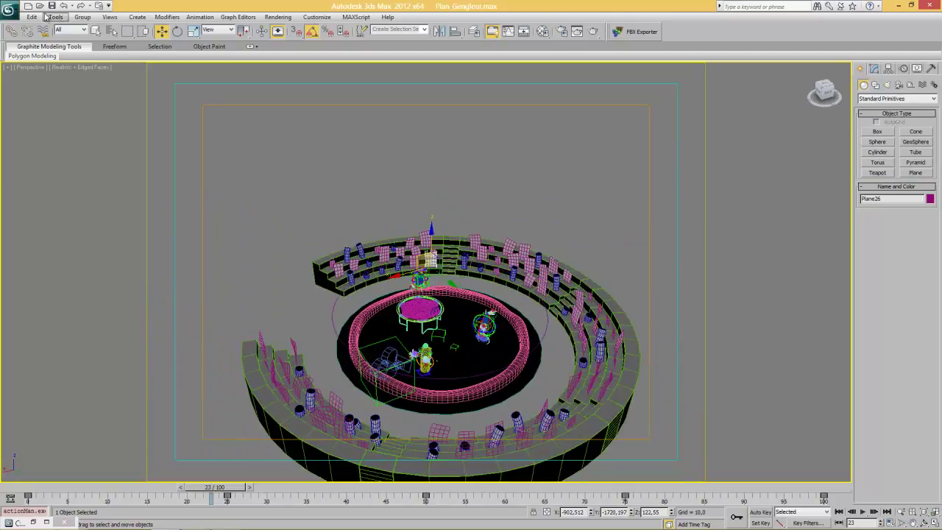
Step: Reset the program to a new empty scene
{"action": "left_click", "coordinate": [9, 9]}
{"action": "left_click", "coordinate": [34, 58]}
{"action": "left_click", "coordinate": [477, 305]}
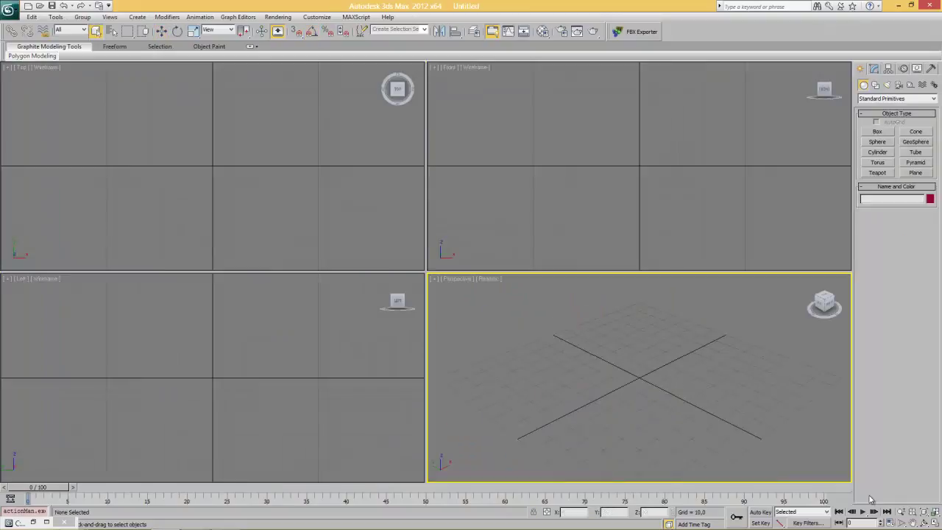
Step: Choose a viewport layout with one large pane beside two stacked ones and assign the MAXScript Listener to the large pane
{"action": "left_click", "coordinate": [434, 279]}
{"action": "left_click", "coordinate": [540, 191]}
{"action": "left_click", "coordinate": [403, 291]}
{"action": "mouse_move", "coordinate": [440, 421]}
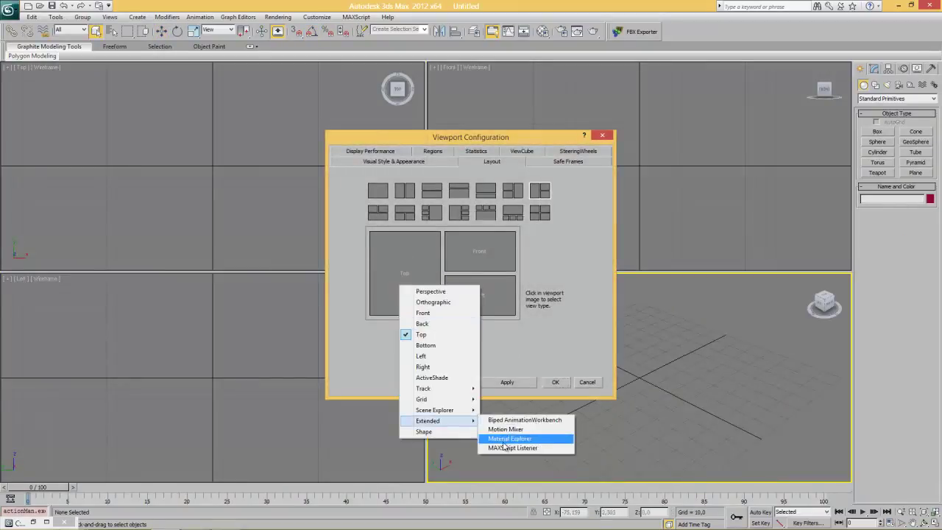
{"action": "left_click", "coordinate": [508, 447]}
Step: Set the lower small pane to Perspective, apply the viewport layout and activate the Move tool
{"action": "left_click", "coordinate": [482, 292]}
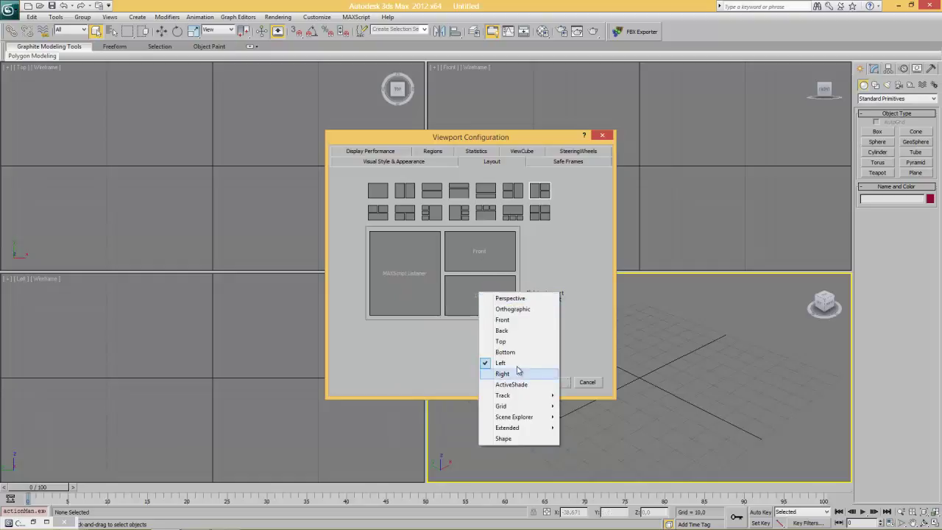
{"action": "left_click", "coordinate": [504, 295]}
{"action": "left_click", "coordinate": [515, 382]}
{"action": "left_click", "coordinate": [556, 382]}
{"action": "left_click", "coordinate": [605, 342]}
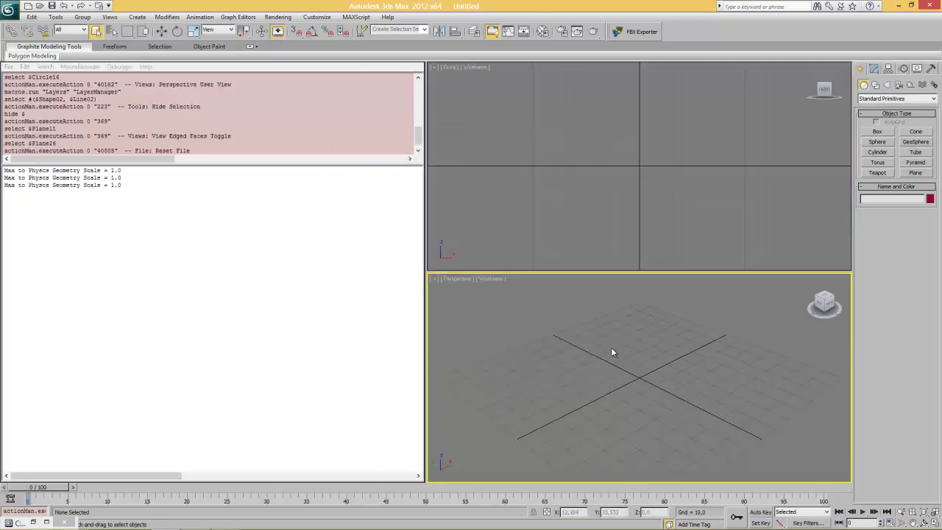
{"action": "key", "text": "w"}
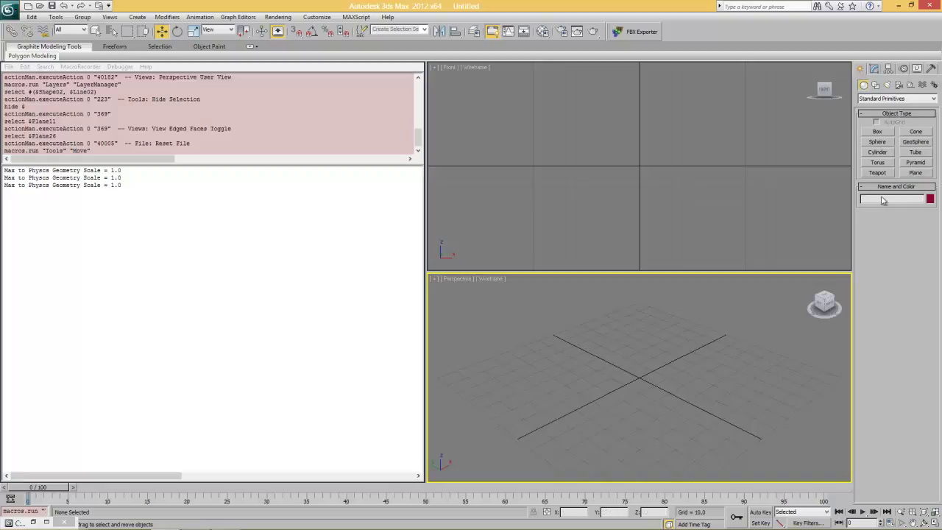
Step: Draw a circle spline with a radius of about 80 in the perspective view and centre it at X 0, Y 0
{"action": "left_click", "coordinate": [876, 85]}
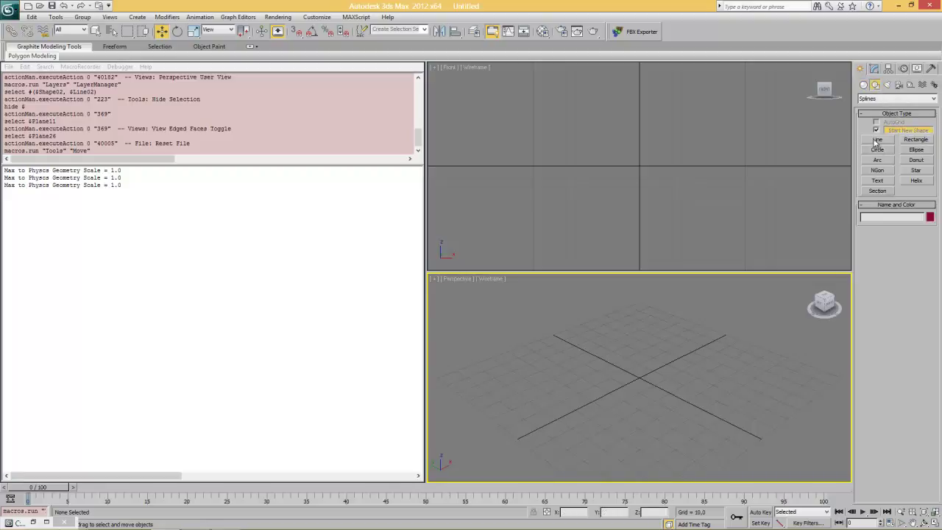
{"action": "left_click", "coordinate": [878, 149]}
{"action": "left_click_drag", "start_coordinate": [636, 377], "coordinate": [752, 469]}
{"action": "right_click", "coordinate": [699, 409]}
{"action": "right_click", "coordinate": [699, 409]}
{"action": "left_click", "coordinate": [711, 420]}
{"action": "right_click", "coordinate": [632, 511]}
{"action": "right_click", "coordinate": [591, 511]}
{"action": "scroll", "coordinate": [618, 368], "scroll_direction": "down", "scroll_amount": 5}
{"action": "left_click", "coordinate": [645, 362]}
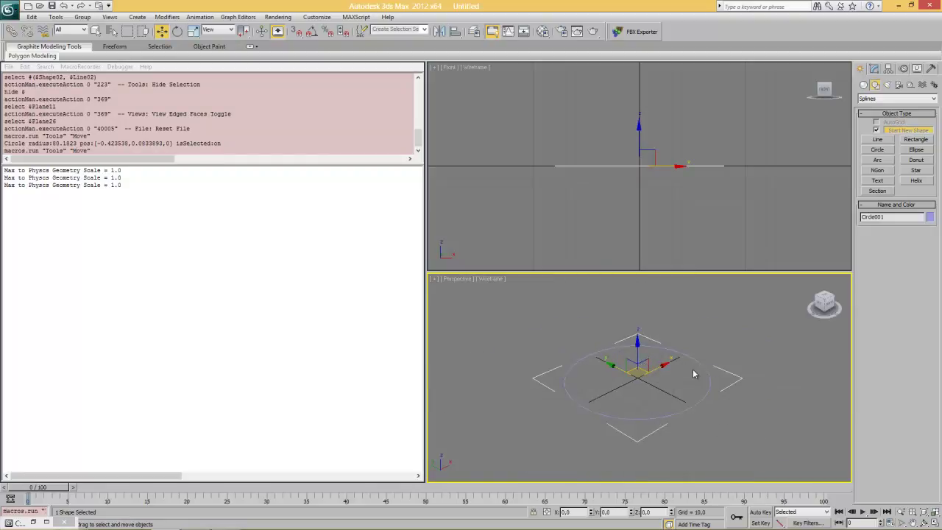
Step: Set the circle's radius to 300
{"action": "left_click", "coordinate": [873, 67]}
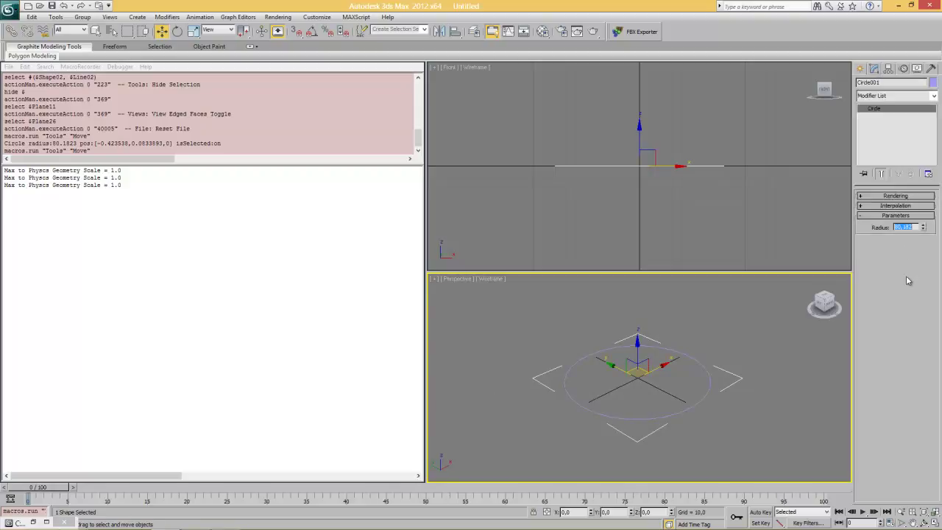
{"action": "type", "text": "300"}
{"action": "key", "text": "Return"}
{"action": "key", "text": "z"}
{"action": "right_click", "coordinate": [677, 343]}
{"action": "left_click", "coordinate": [695, 354]}
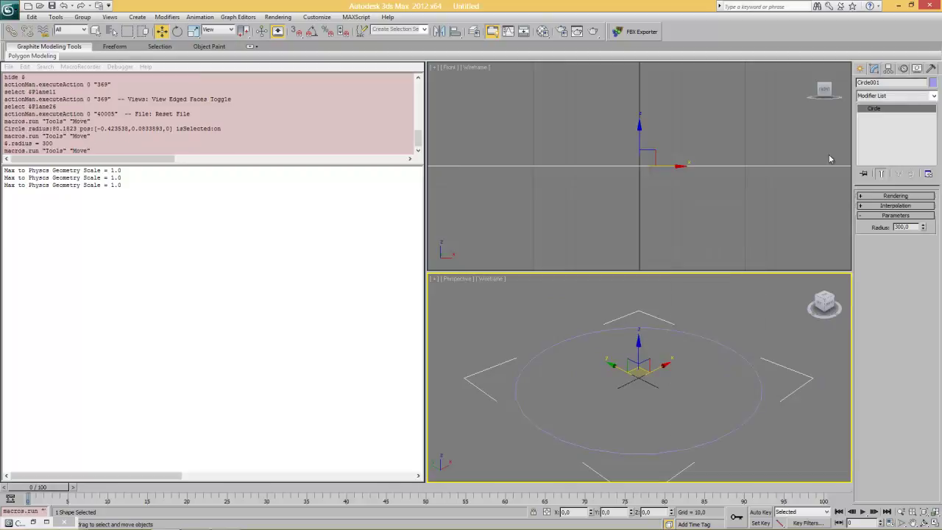
Step: Draw an upright plane about 79 long and 44 wide in the front view near the circle's centre
{"action": "left_click", "coordinate": [859, 68]}
{"action": "left_click", "coordinate": [864, 85]}
{"action": "left_click", "coordinate": [915, 172]}
{"action": "left_click_drag", "start_coordinate": [607, 96], "coordinate": [654, 178]}
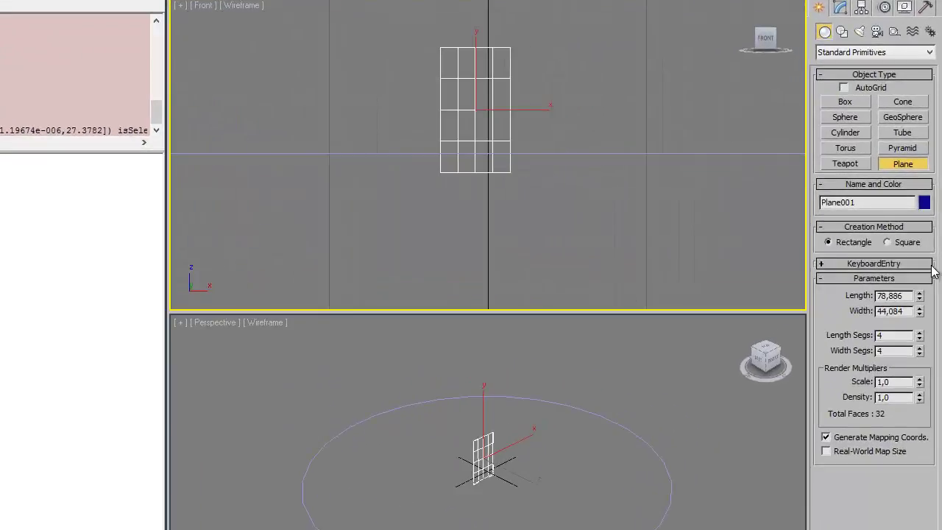
Step: Set the plane's length segments to 10 and width segments to 5
{"action": "left_click", "coordinate": [840, 9]}
{"action": "type", "text": "10"}
{"action": "key", "text": "Tab"}
{"action": "type", "text": "5"}
{"action": "key", "text": "Return"}
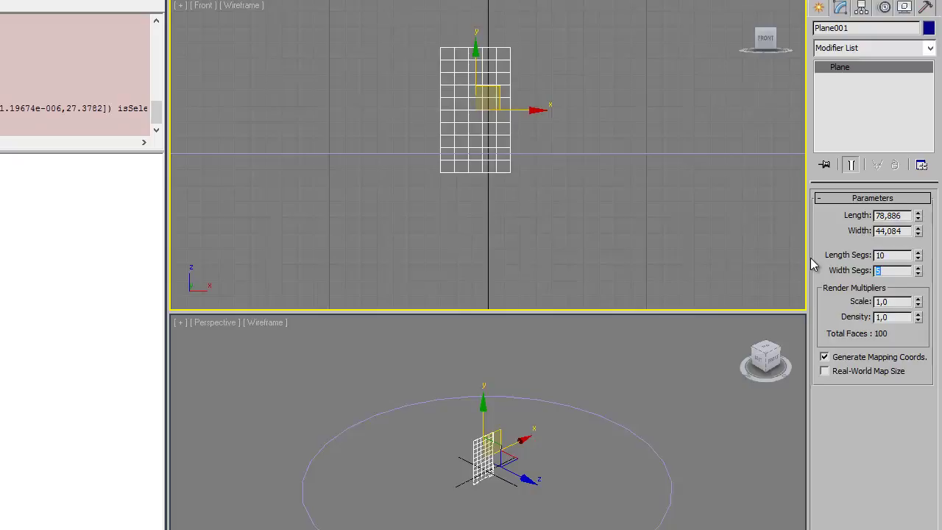
Step: Activate the perspective view and reduce the plane's length segments to 8
{"action": "right_click", "coordinate": [606, 398]}
{"action": "right_click", "coordinate": [617, 401]}
{"action": "left_click", "coordinate": [894, 255]}
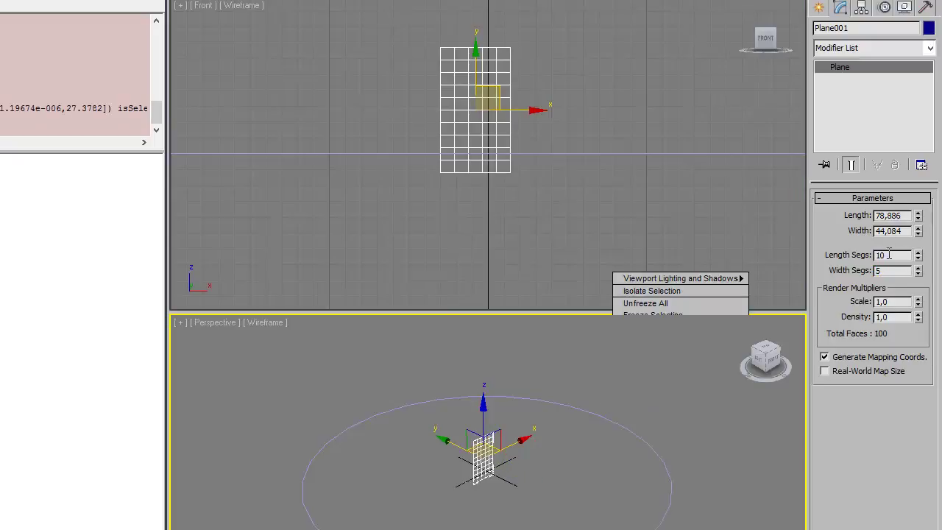
{"action": "double_click", "coordinate": [889, 254]}
{"action": "type", "text": "8"}
{"action": "key", "text": "Return"}
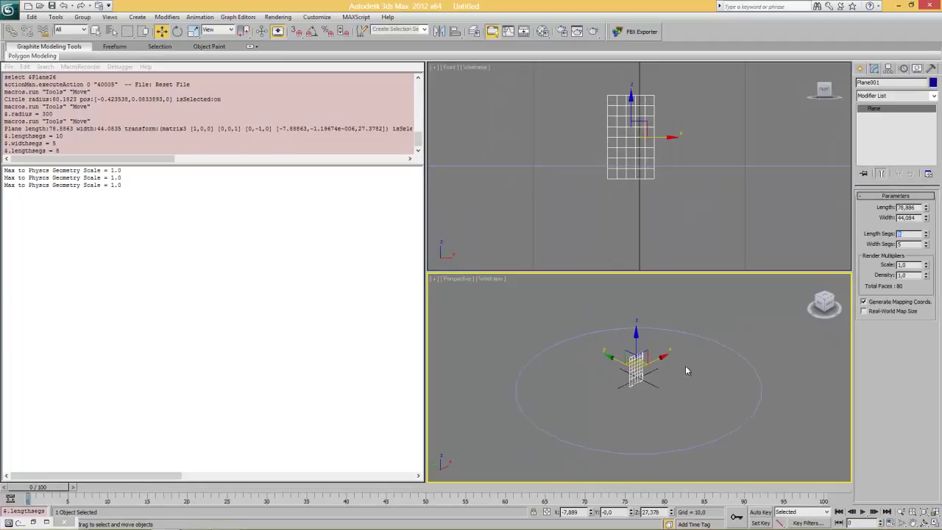
Step: Set the plane's length segments to 9 and enlarge the perspective view to fill the workspace
{"action": "type", "text": "9"}
{"action": "key", "text": "Return"}
{"action": "key", "text": "alt+w"}
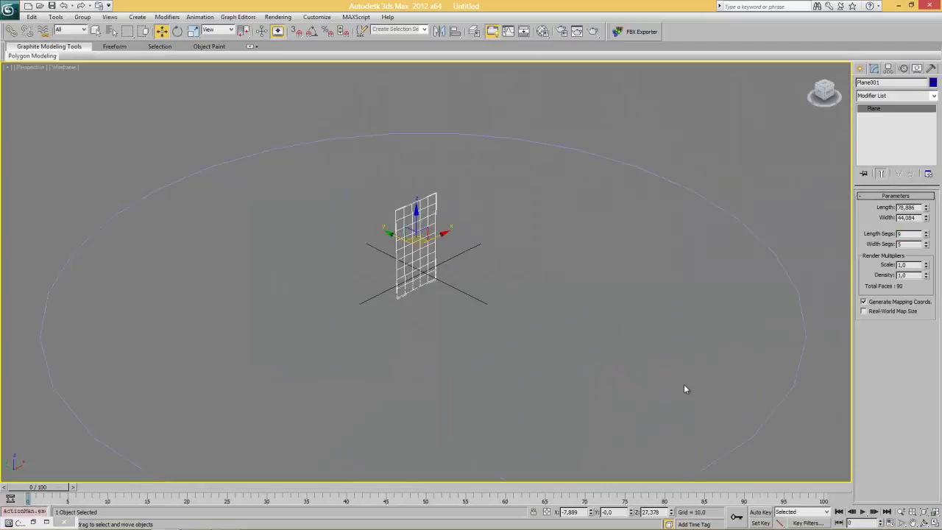
{"action": "middle_click_drag", "start_coordinate": [582, 345], "coordinate": [542, 320], "text": "alt"}
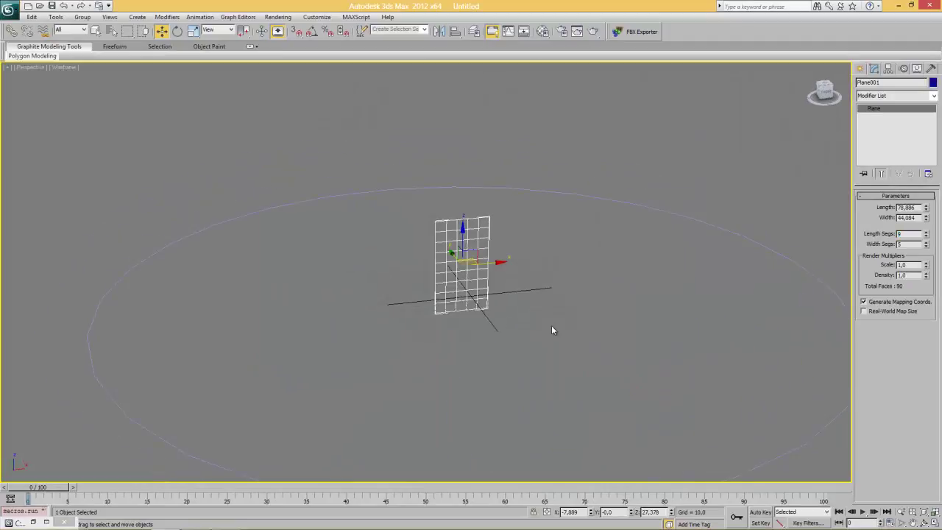
Step: Set the plane's Z position to 25
{"action": "double_click", "coordinate": [651, 511]}
{"action": "type", "text": "25"}
{"action": "key", "text": "Return"}
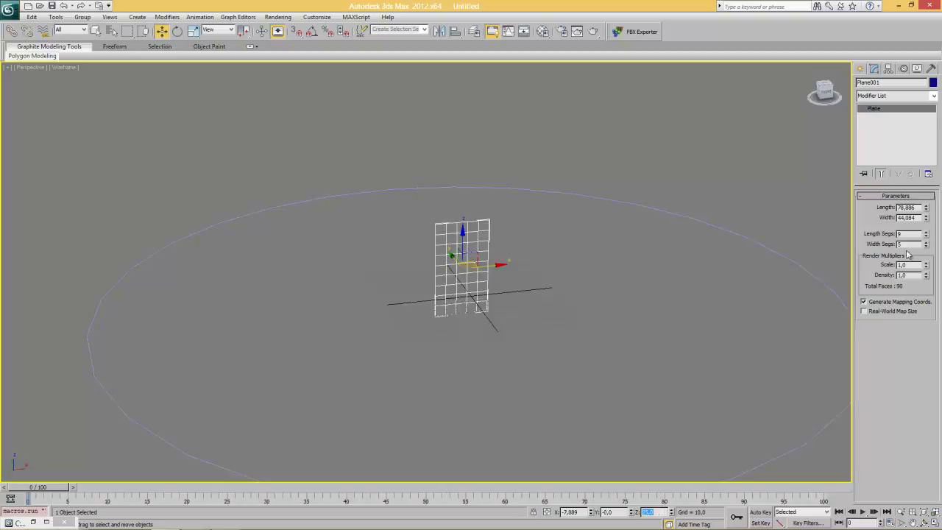
Step: Set the plane's length to 50 and its width to 30
{"action": "right_click", "coordinate": [728, 274]}
{"action": "type", "text": "50"}
{"action": "key", "text": "Return"}
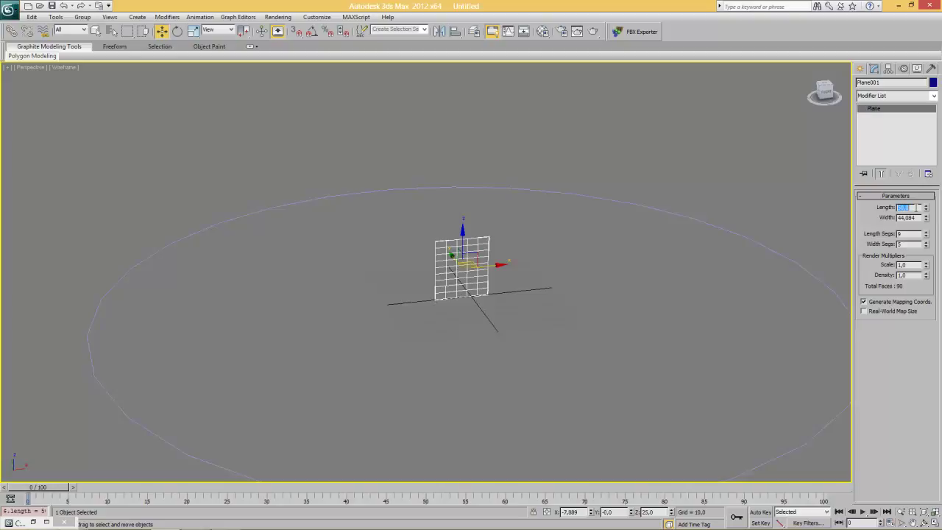
{"action": "key", "text": "Tab"}
{"action": "key", "text": "Return"}
{"action": "right_click", "coordinate": [660, 289]}
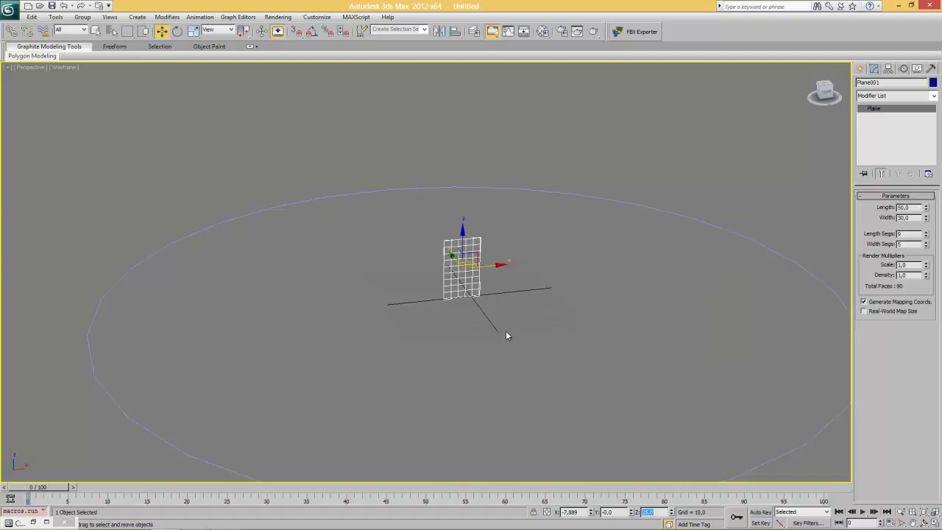
Step: In the enlarged front view, stand the plane on the ground line with a Z position of 25, and return to the perspective view
{"action": "key", "text": "alt+w"}
{"action": "right_click", "coordinate": [574, 192]}
{"action": "key", "text": "alt+w"}
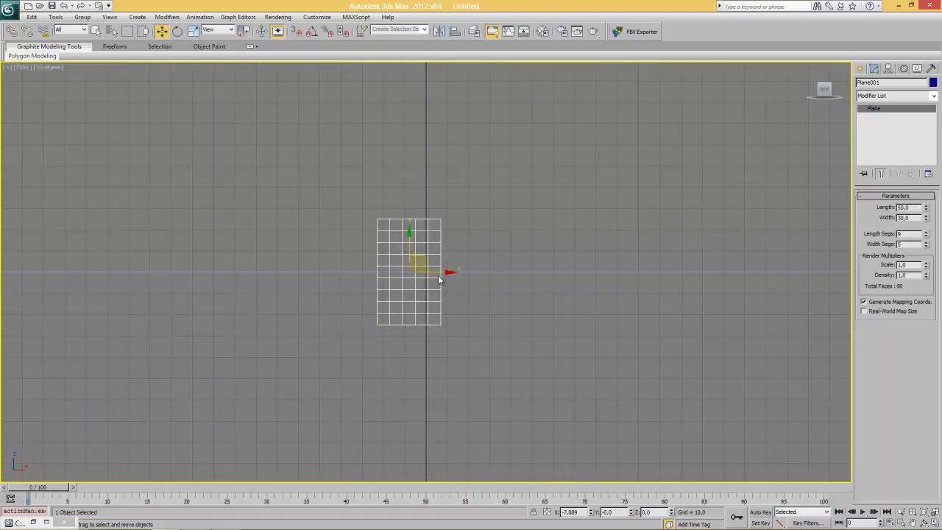
{"action": "double_click", "coordinate": [646, 511]}
{"action": "key", "text": "Return"}
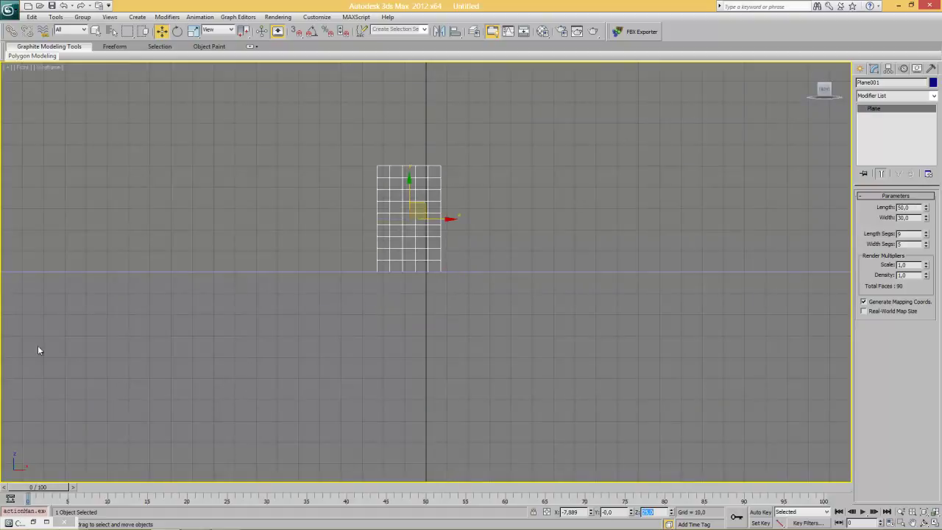
{"action": "right_click", "coordinate": [627, 413]}
{"action": "key", "text": "p"}
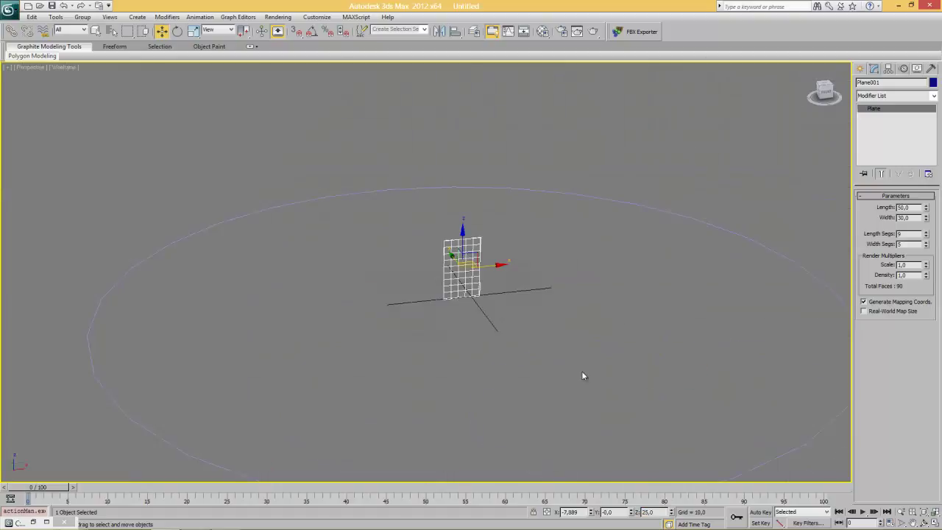
{"action": "scroll", "coordinate": [589, 368], "scroll_direction": "up", "scroll_amount": 4}
{"action": "right_click", "coordinate": [554, 338]}
{"action": "scroll", "coordinate": [565, 346], "scroll_direction": "down", "scroll_amount": 3}
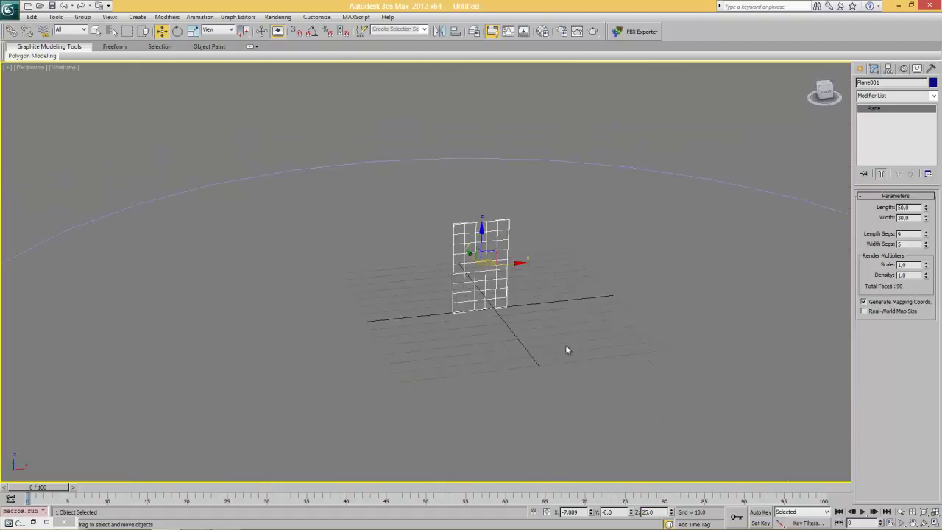
Step: Move only the plane's pivot down to its base at Z 0
{"action": "left_click", "coordinate": [888, 68]}
{"action": "left_click", "coordinate": [889, 131]}
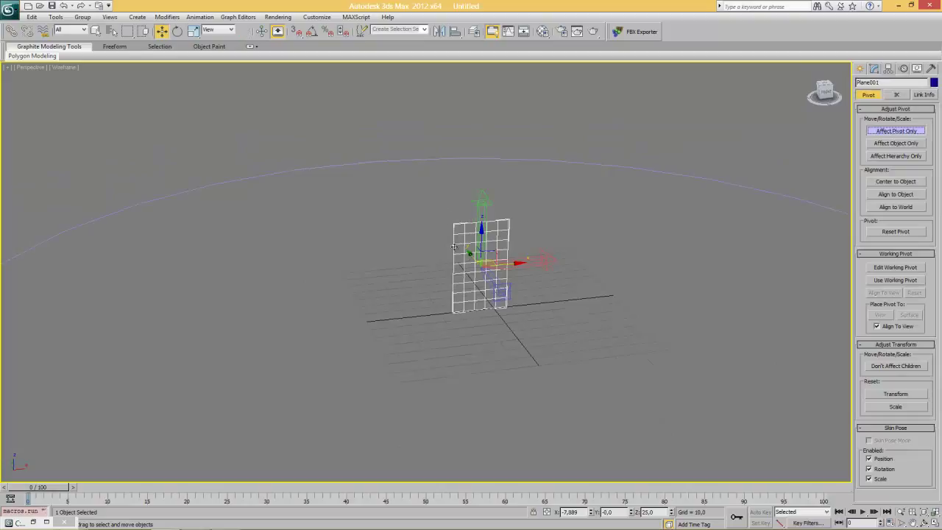
{"action": "double_click", "coordinate": [648, 511]}
{"action": "type", "text": "0"}
{"action": "key", "text": "Return"}
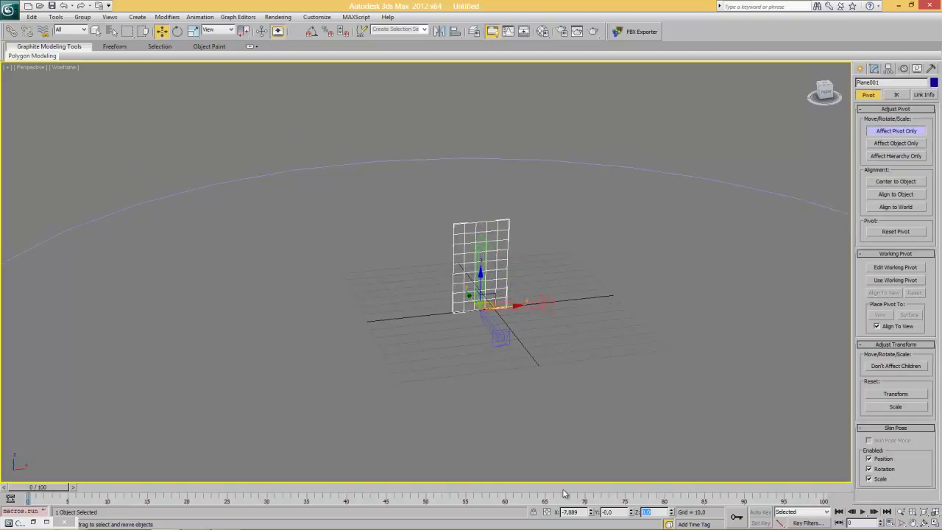
{"action": "left_click", "coordinate": [895, 131]}
{"action": "right_click", "coordinate": [635, 228]}
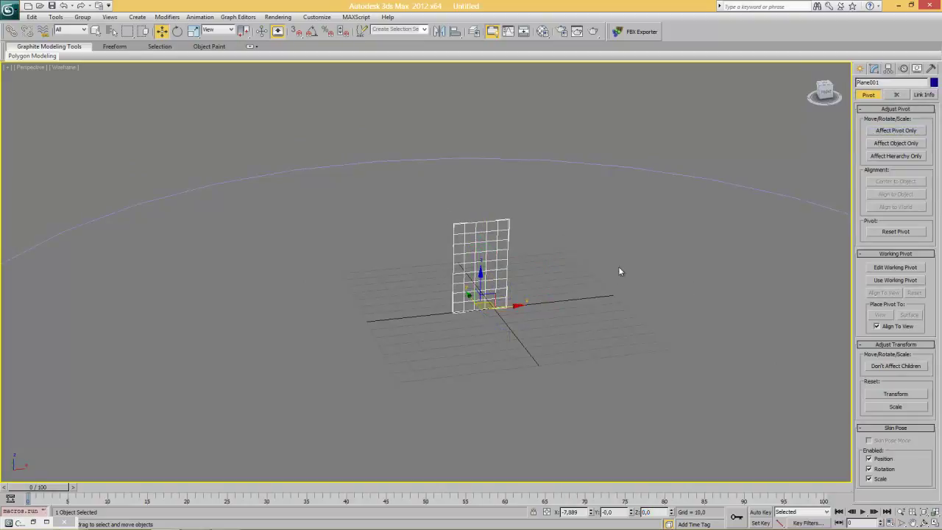
Step: Add a Bend modifier to the plane with an angle of 63 and Y as the bend axis
{"action": "left_click", "coordinate": [874, 69]}
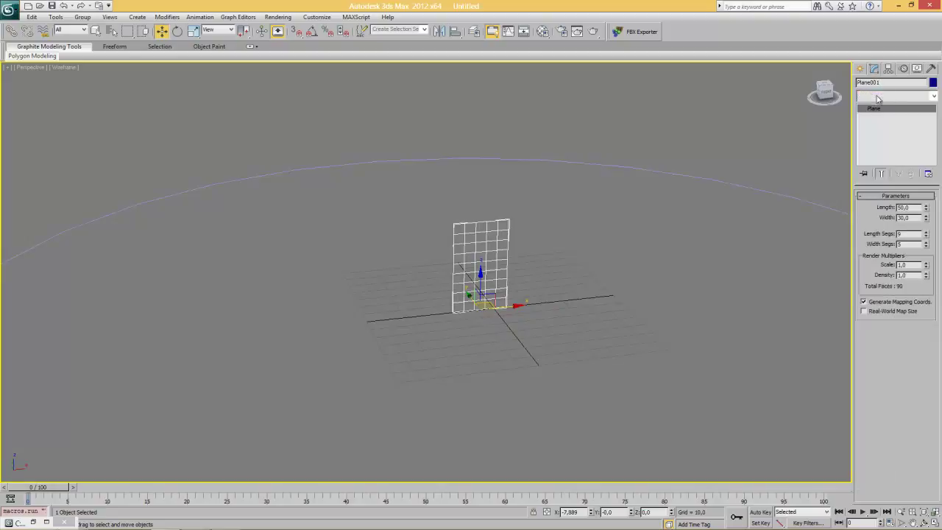
{"action": "left_click", "coordinate": [877, 97]}
{"action": "key", "text": "b"}
{"action": "left_click", "coordinate": [881, 108]}
{"action": "left_click_drag", "start_coordinate": [921, 213], "coordinate": [921, 154]}
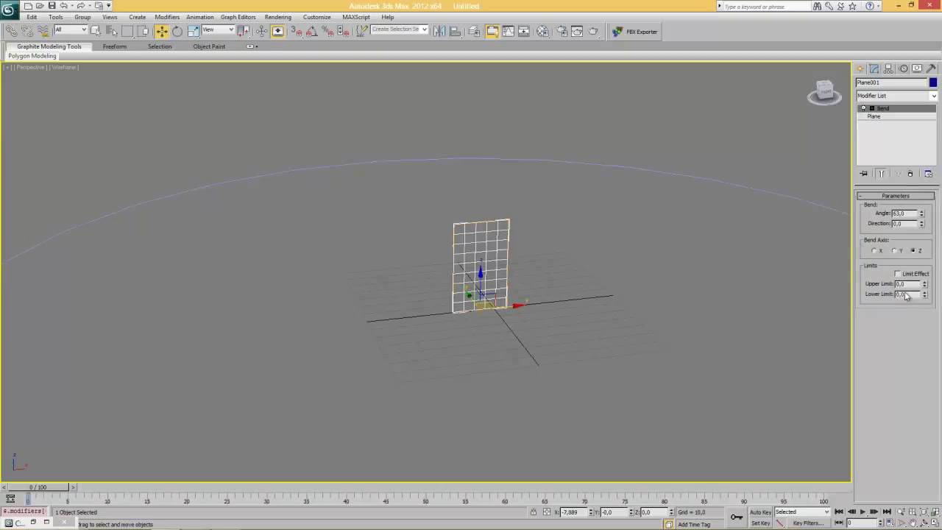
{"action": "left_click", "coordinate": [895, 251]}
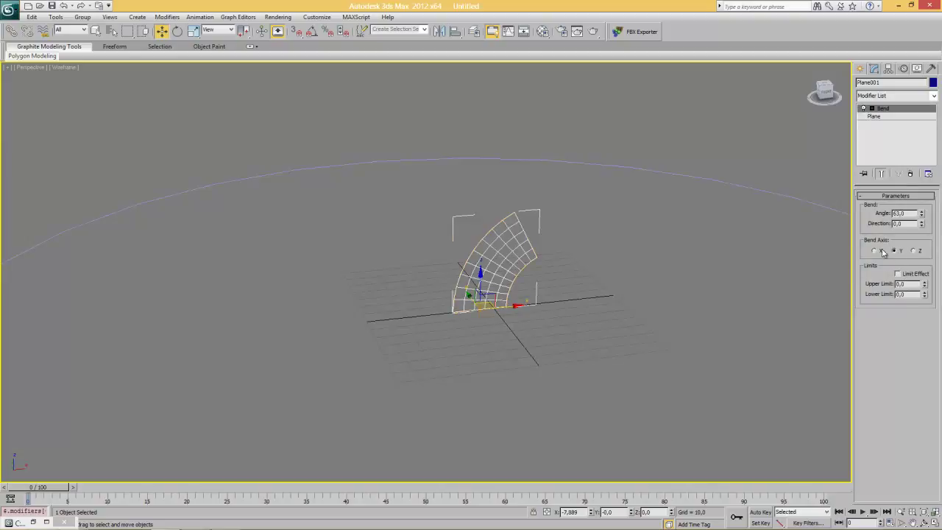
{"action": "left_click", "coordinate": [875, 251]}
{"action": "left_click", "coordinate": [894, 251]}
Step: Reset the Bend angle to 0
{"action": "mouse_move", "coordinate": [920, 213]}
{"action": "left_mouse_down"}
{"action": "mouse_move", "coordinate": [932, 204]}
{"action": "mouse_move", "coordinate": [931, 223]}
{"action": "left_mouse_up"}
{"action": "type", "text": "0"}
{"action": "key", "text": "Return"}
{"action": "left_click", "coordinate": [886, 96]}
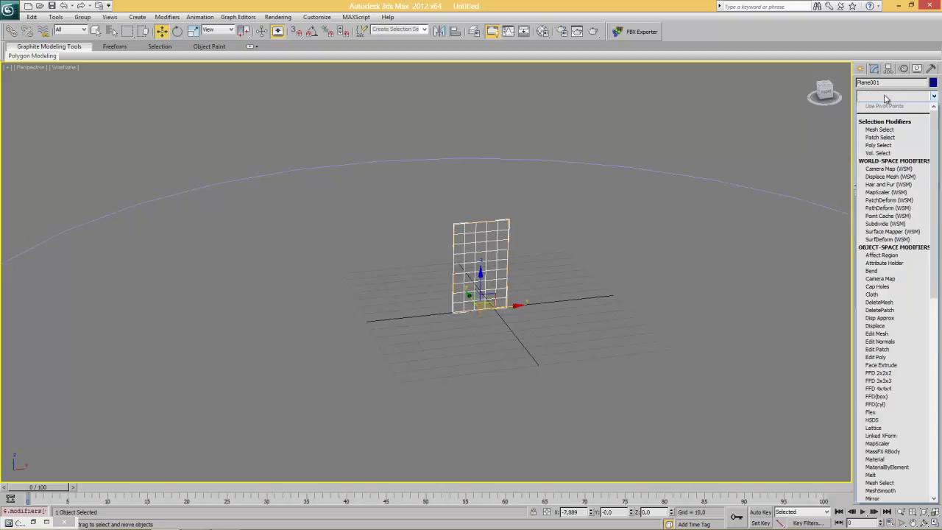
{"action": "left_click", "coordinate": [886, 98]}
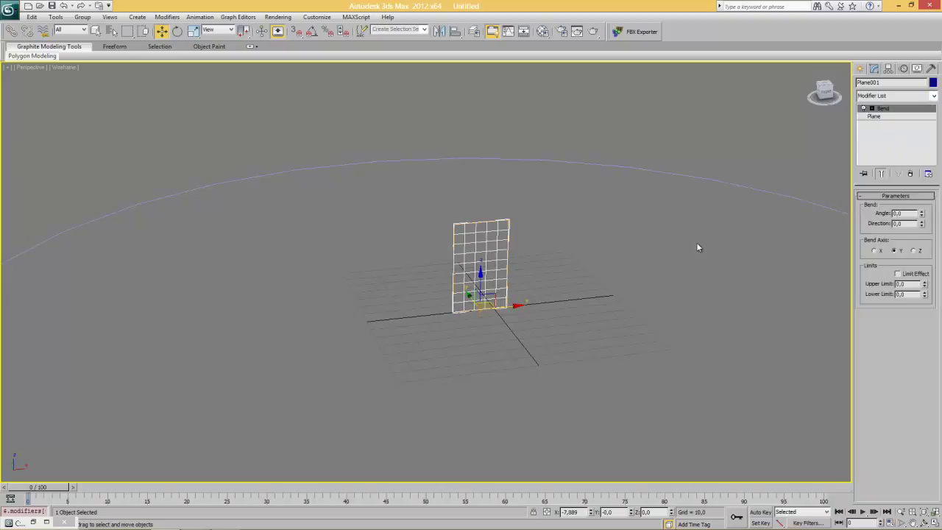
Step: Try a Bend angle of 56.5 with a direction of 90, and restore both values to 0
{"action": "left_click_drag", "start_coordinate": [922, 213], "coordinate": [907, 244]}
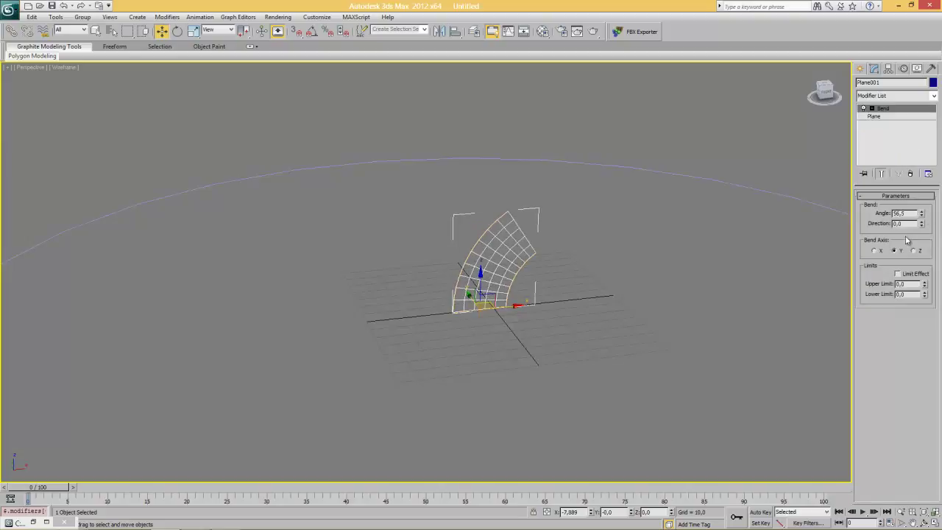
{"action": "type", "text": "90"}
{"action": "key", "text": "Return"}
{"action": "mouse_move", "coordinate": [572, 288]}
{"action": "middle_mouse_down", "text": "alt"}
{"action": "mouse_move", "coordinate": [585, 292]}
{"action": "mouse_move", "coordinate": [563, 280]}
{"action": "middle_mouse_up", "text": "alt"}
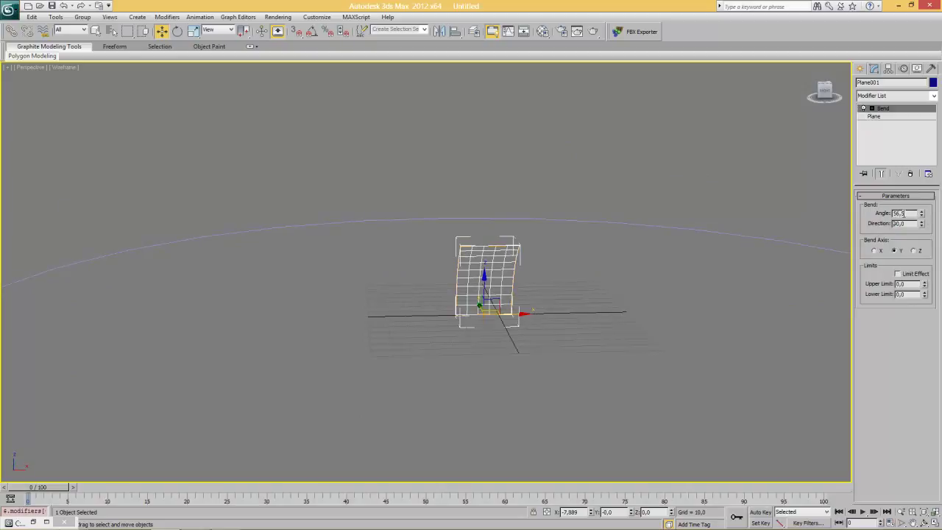
{"action": "type", "text": "0"}
{"action": "key", "text": "Return"}
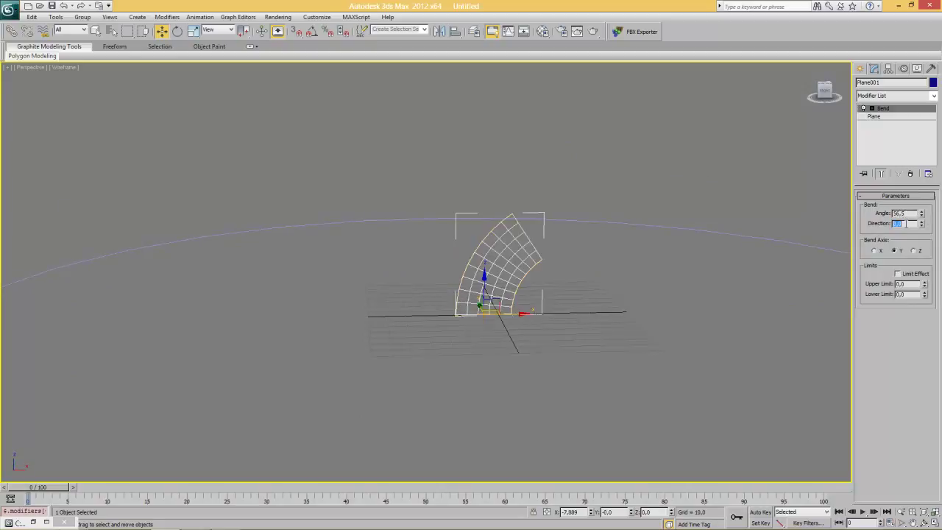
{"action": "mouse_move", "coordinate": [921, 213]}
{"action": "left_mouse_down"}
{"action": "mouse_move", "coordinate": [936, 324]}
{"action": "mouse_move", "coordinate": [932, 176]}
{"action": "mouse_move", "coordinate": [932, 222]}
{"action": "left_mouse_up"}
{"action": "right_click", "coordinate": [925, 214]}
Step: Add a Twist modifier to the plane and place it below Bend in the modifier stack
{"action": "left_click", "coordinate": [891, 97]}
{"action": "scroll", "coordinate": [884, 251], "scroll_direction": "down", "scroll_amount": 3}
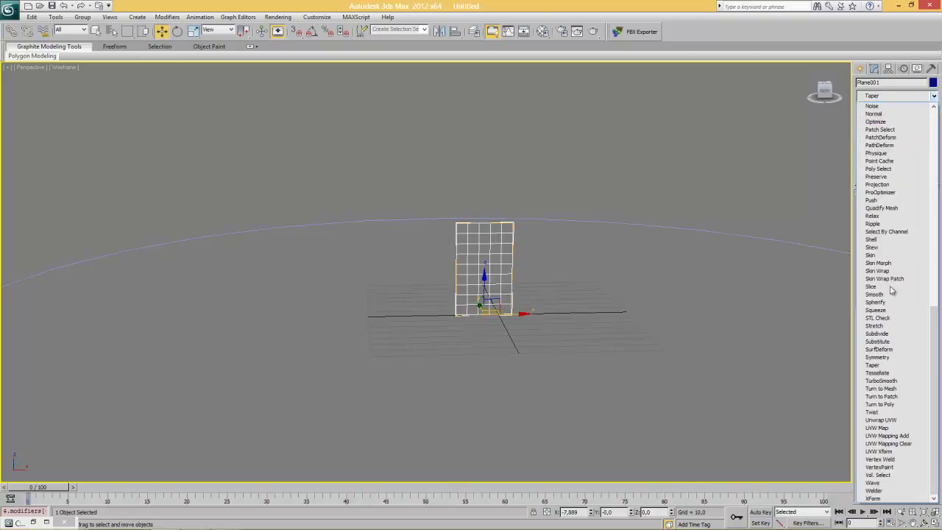
{"action": "left_click", "coordinate": [880, 367]}
{"action": "left_click", "coordinate": [892, 96]}
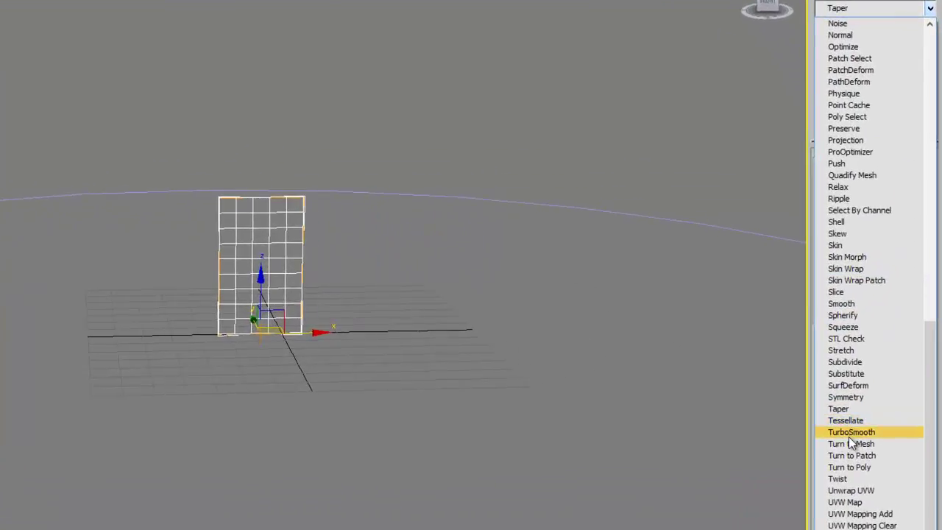
{"action": "left_click", "coordinate": [852, 478]}
{"action": "mouse_move", "coordinate": [858, 38]}
{"action": "left_mouse_down"}
{"action": "mouse_move", "coordinate": [849, 37]}
{"action": "mouse_move", "coordinate": [862, 53]}
{"action": "left_mouse_up"}
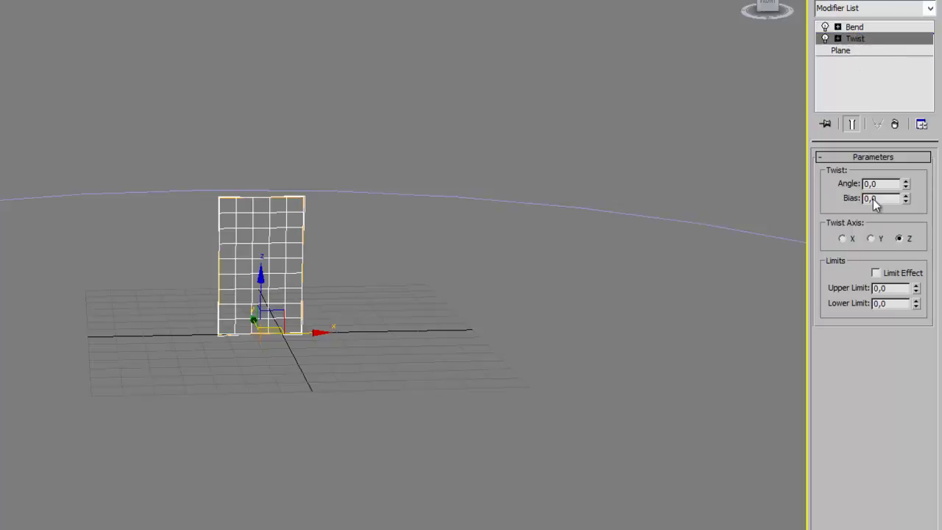
Step: Set the Twist axis to Y and the twist angle to 2
{"action": "left_click_drag", "start_coordinate": [905, 186], "coordinate": [913, 43]}
{"action": "left_click", "coordinate": [875, 240]}
{"action": "middle_click_drag", "start_coordinate": [589, 254], "coordinate": [526, 252], "text": "alt"}
{"action": "left_click_drag", "start_coordinate": [906, 186], "coordinate": [921, 273]}
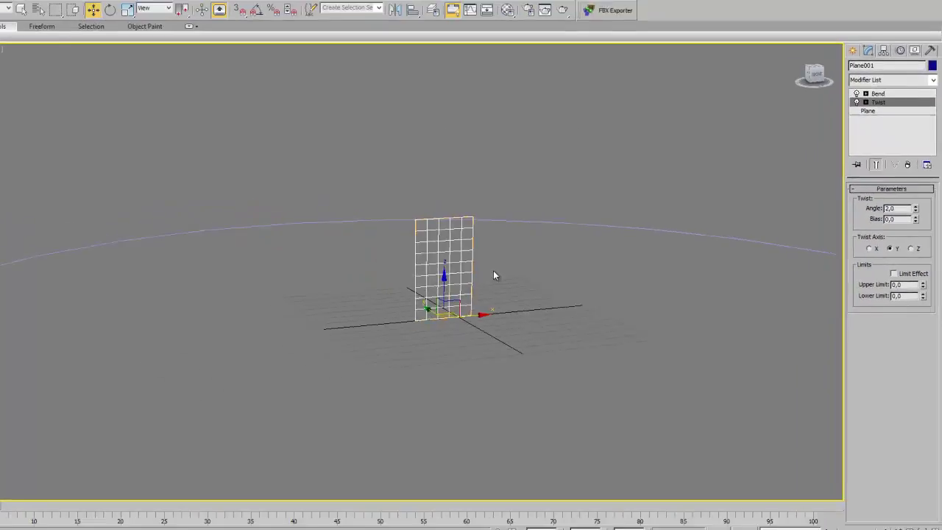
{"action": "right_click", "coordinate": [552, 269]}
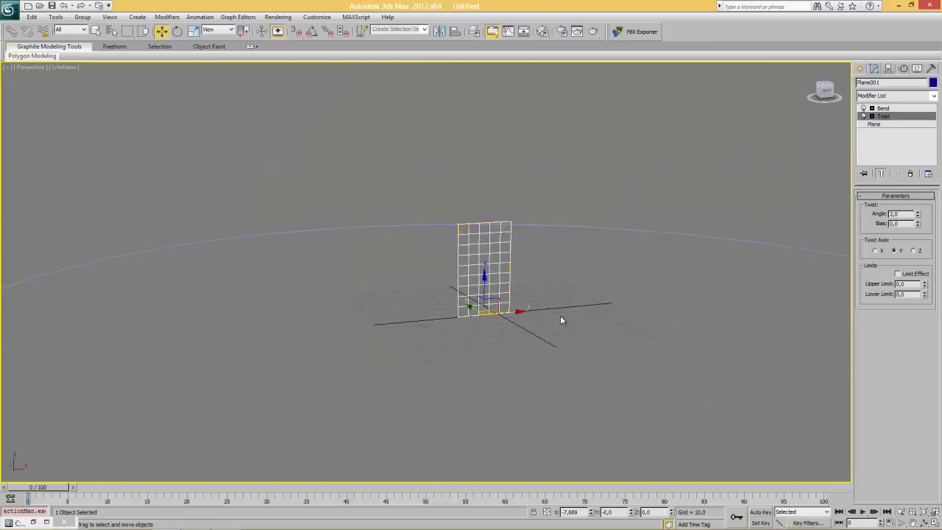
{"action": "scroll", "coordinate": [463, 297], "scroll_direction": "up", "scroll_amount": 4}
{"action": "scroll", "coordinate": [629, 357], "scroll_direction": "down", "scroll_amount": 4}
{"action": "right_click", "coordinate": [622, 297]}
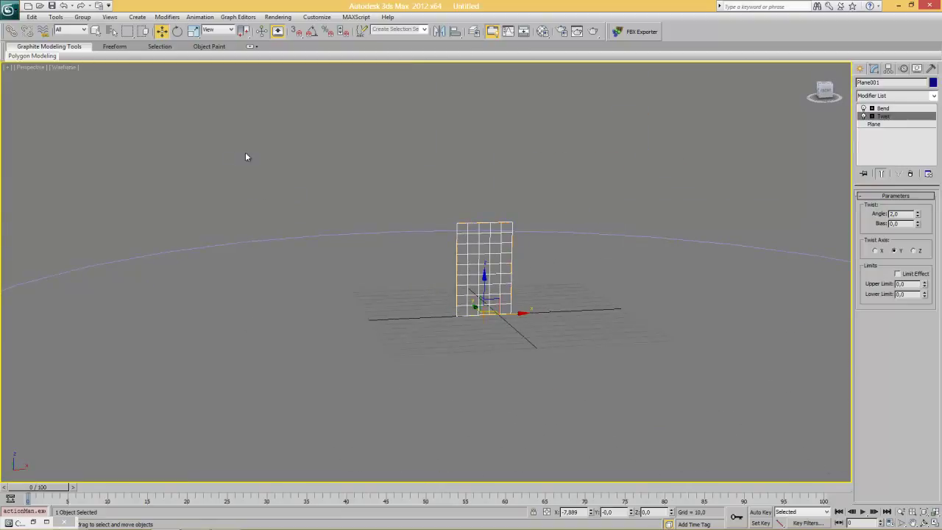
Step: Display the perspective view as Realistic with edged faces and twist the plane by an angle of -83.5
{"action": "left_click", "coordinate": [63, 68]}
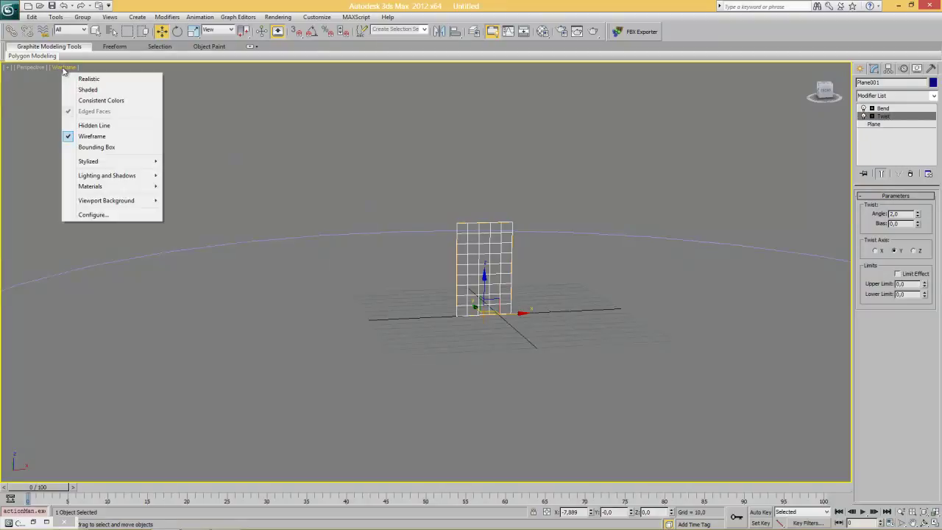
{"action": "left_click", "coordinate": [88, 80]}
{"action": "mouse_move", "coordinate": [917, 213]}
{"action": "left_mouse_down"}
{"action": "mouse_move", "coordinate": [912, 204]}
{"action": "mouse_move", "coordinate": [913, 214]}
{"action": "left_mouse_up"}
{"action": "key", "text": "F3"}
{"action": "key", "text": "F3"}
{"action": "key", "text": "F4"}
{"action": "left_click_drag", "start_coordinate": [917, 215], "coordinate": [898, 304]}
{"action": "mouse_move", "coordinate": [758, 524]}
{"action": "left_click", "coordinate": [826, 521]}
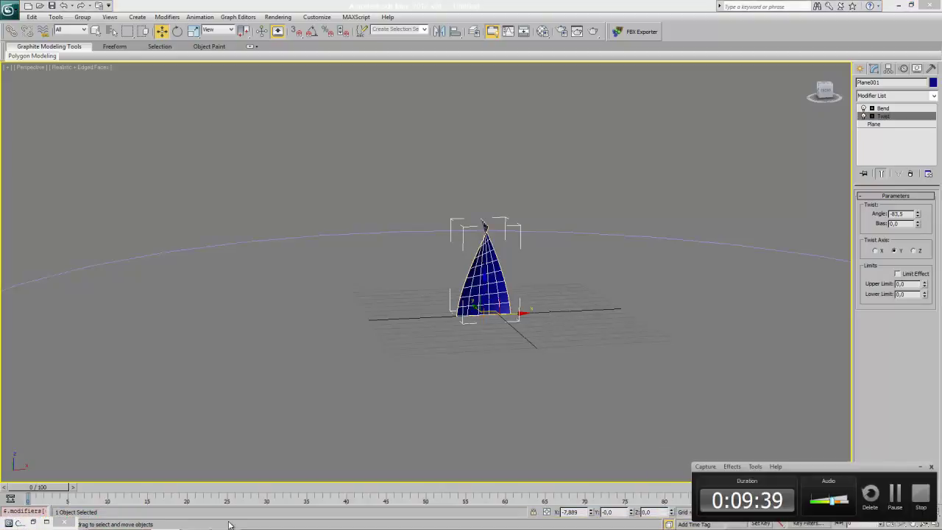
{"action": "left_click", "coordinate": [230, 524]}
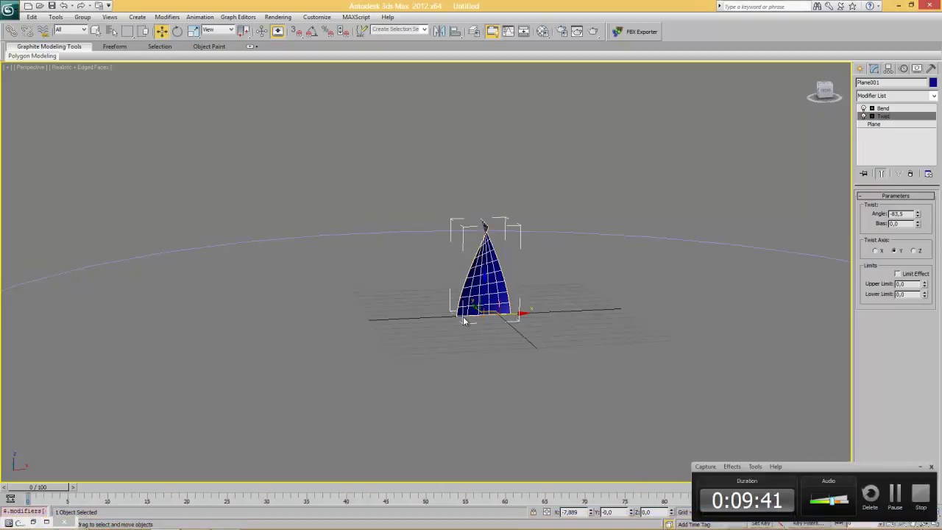
{"action": "left_click", "coordinate": [582, 291]}
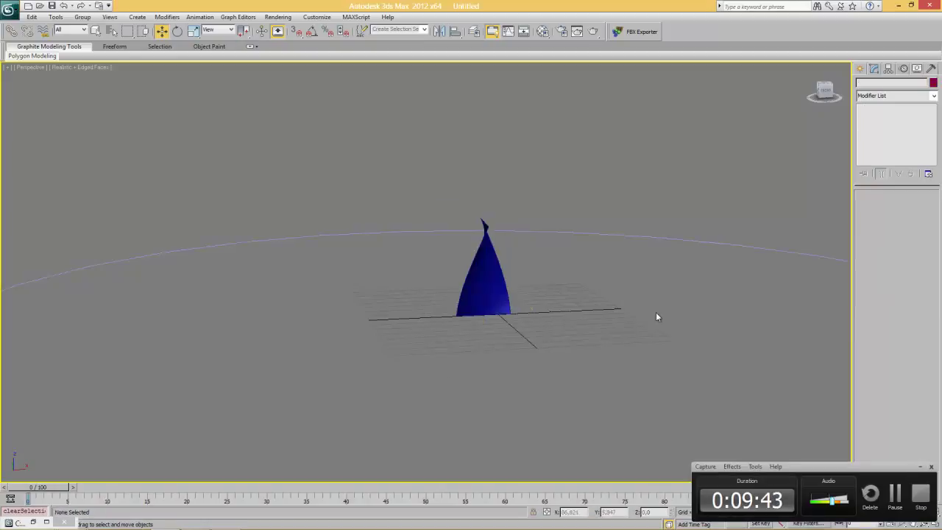
{"action": "left_click", "coordinate": [931, 468]}
Step: Reselect the plane and reset both its Twist and Bend angles to 0
{"action": "left_click", "coordinate": [477, 280]}
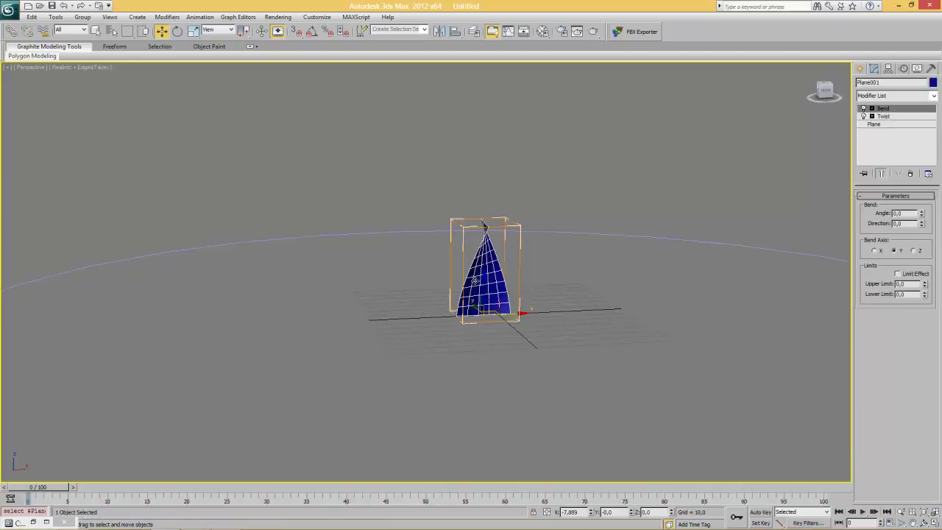
{"action": "mouse_move", "coordinate": [925, 215]}
{"action": "left_mouse_down"}
{"action": "mouse_move", "coordinate": [925, 192]}
{"action": "mouse_move", "coordinate": [925, 214]}
{"action": "left_mouse_up"}
{"action": "left_click", "coordinate": [883, 116]}
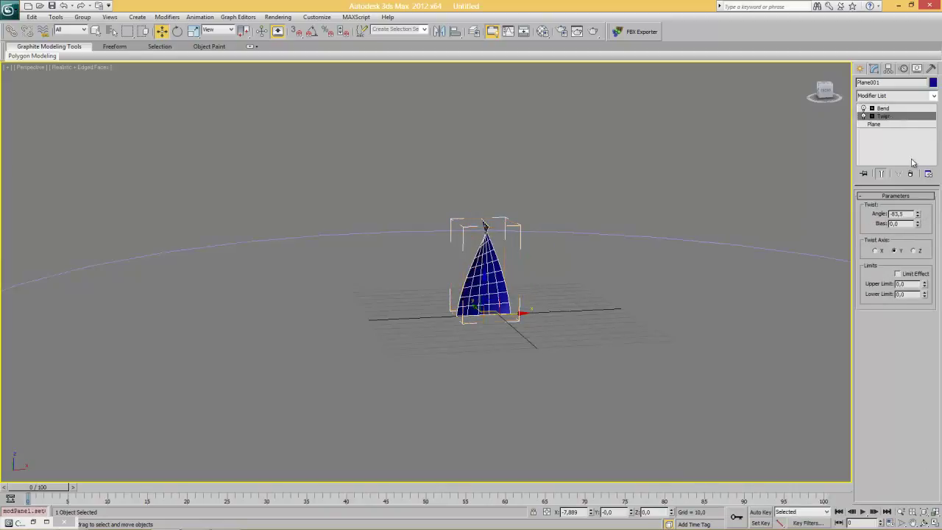
{"action": "right_click", "coordinate": [919, 215]}
{"action": "left_click", "coordinate": [890, 109]}
{"action": "right_click", "coordinate": [921, 215]}
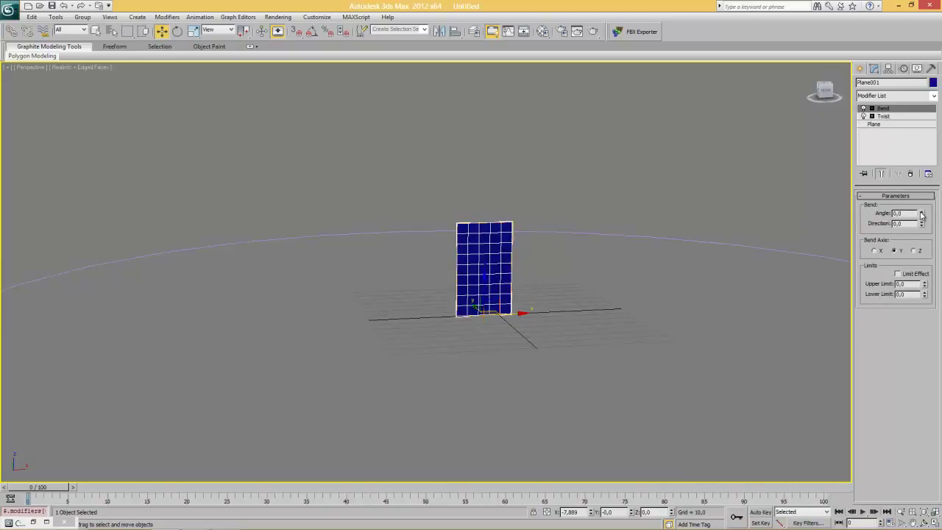
{"action": "scroll", "coordinate": [585, 304], "scroll_direction": "up", "scroll_amount": 5}
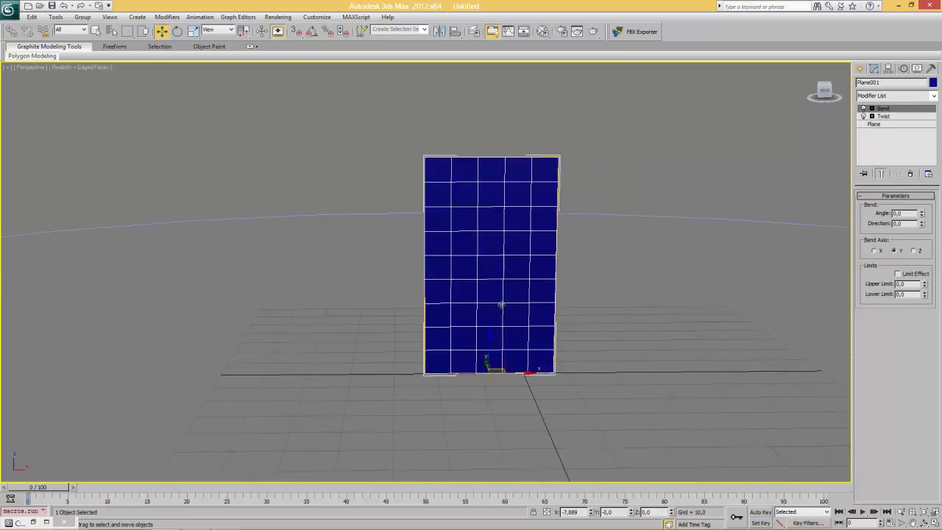
{"action": "scroll", "coordinate": [568, 311], "scroll_direction": "down", "scroll_amount": 3}
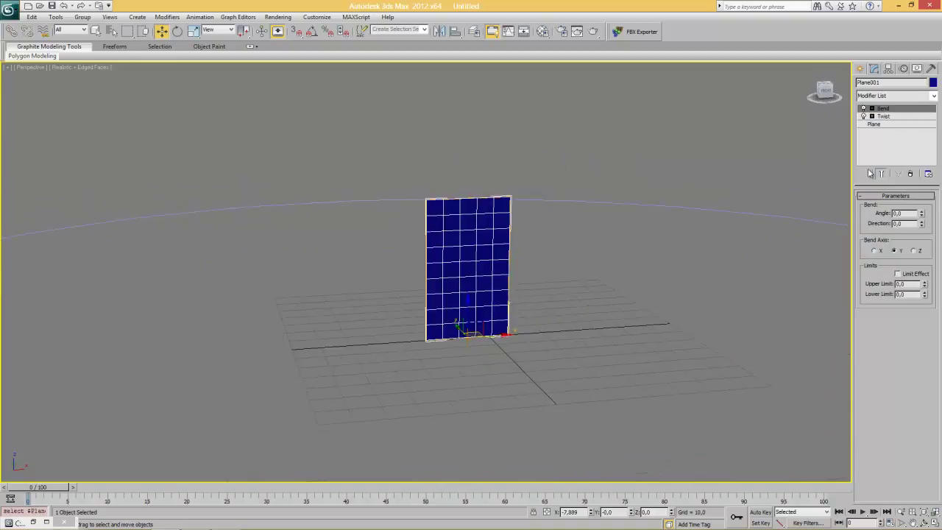
Step: Assign a Path Constraint as the plane's position controller
{"action": "left_click", "coordinate": [905, 68]}
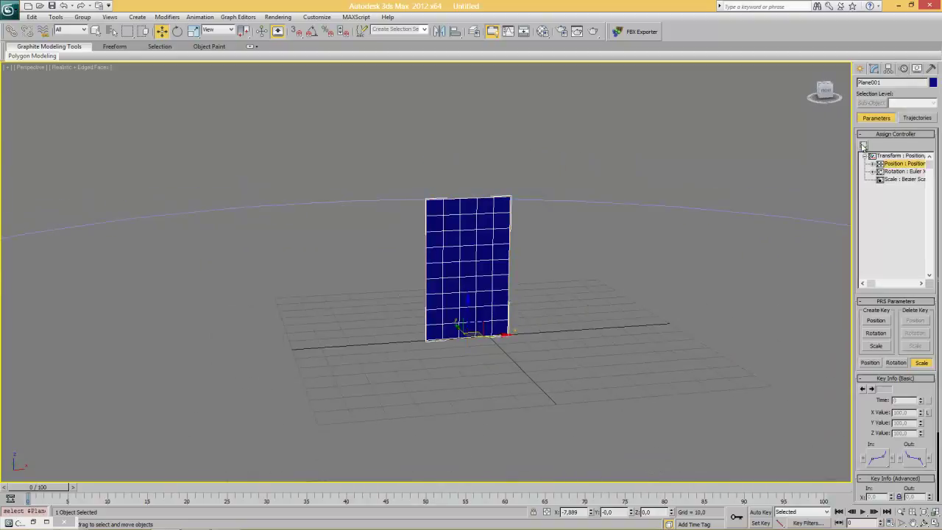
{"action": "left_click", "coordinate": [873, 163]}
{"action": "left_click", "coordinate": [863, 145]}
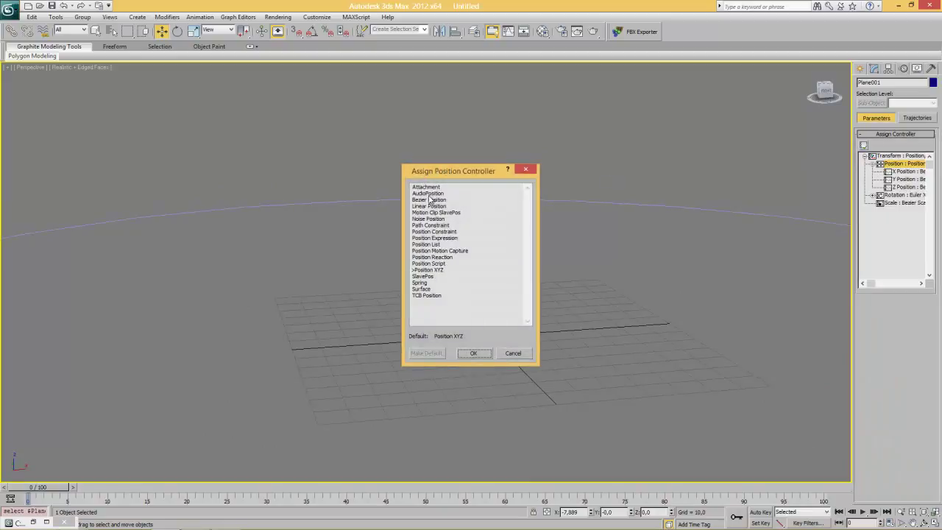
{"action": "left_click", "coordinate": [430, 225]}
{"action": "left_click", "coordinate": [473, 352]}
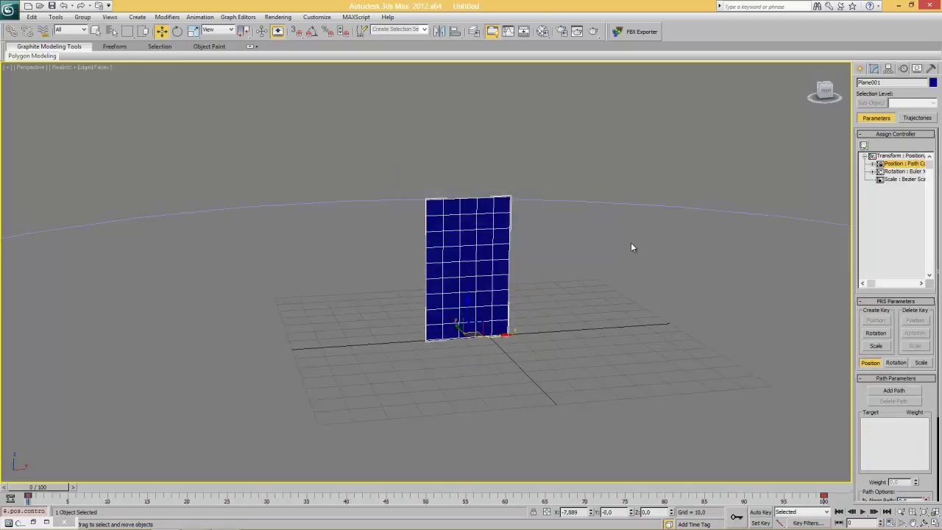
Step: Add the circle as the target path of the plane's Path Constraint
{"action": "left_click", "coordinate": [894, 391]}
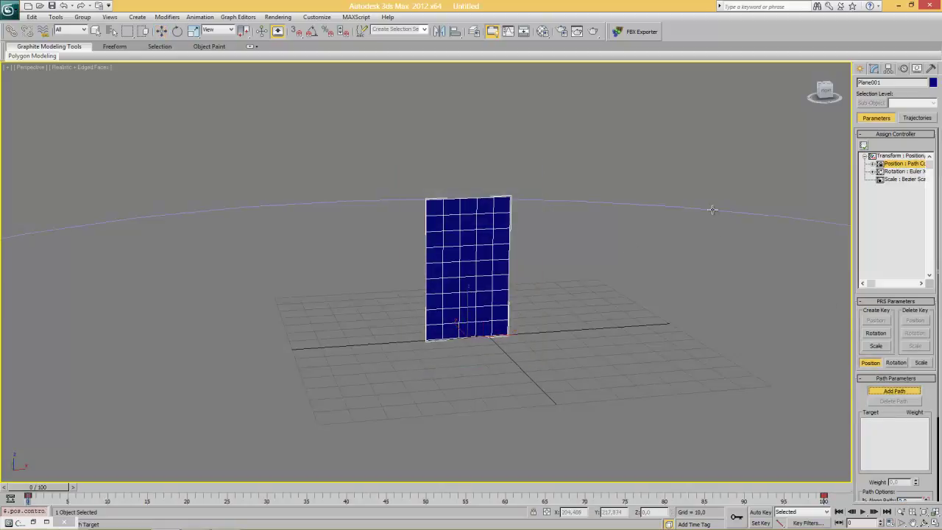
{"action": "left_click", "coordinate": [712, 210]}
{"action": "scroll", "coordinate": [577, 255], "scroll_direction": "down", "scroll_amount": 5}
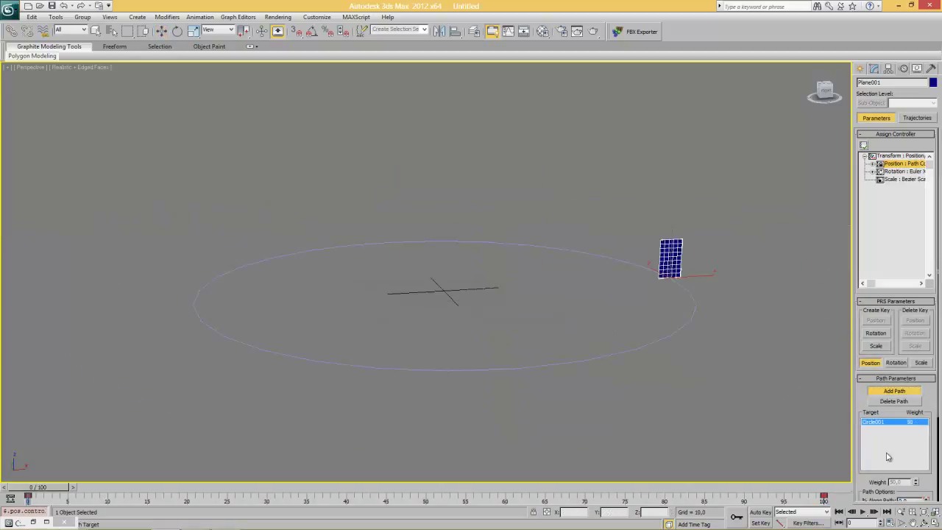
Step: Delete the plane's path animation keys at frames 0 and 100 and leave path picking
{"action": "left_click_drag", "start_coordinate": [832, 502], "coordinate": [13, 503]}
{"action": "right_click", "coordinate": [554, 351]}
{"action": "right_click", "coordinate": [588, 342]}
{"action": "left_click", "coordinate": [596, 354]}
{"action": "scroll", "coordinate": [863, 391], "scroll_direction": "down", "scroll_amount": 3}
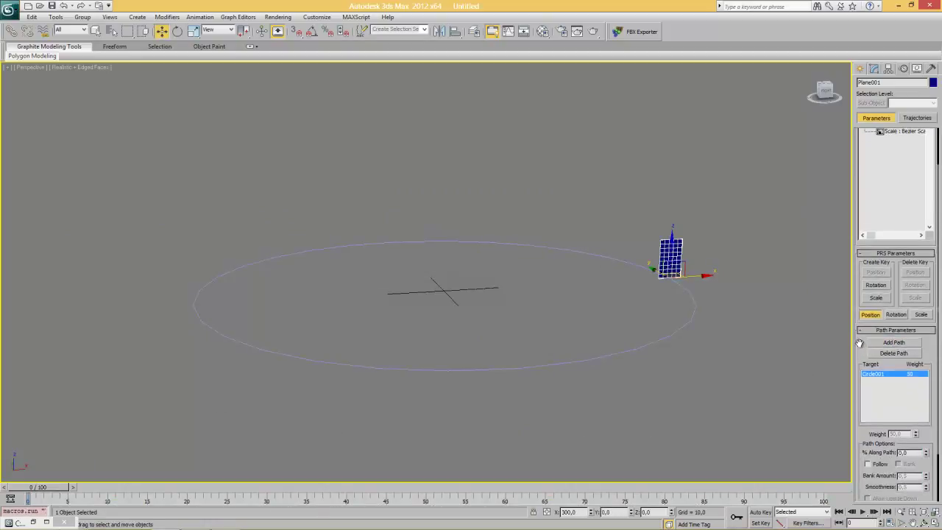
Step: Enable Follow in the Path Constraint options so the plane aligns with the circle
{"action": "left_click", "coordinate": [874, 433]}
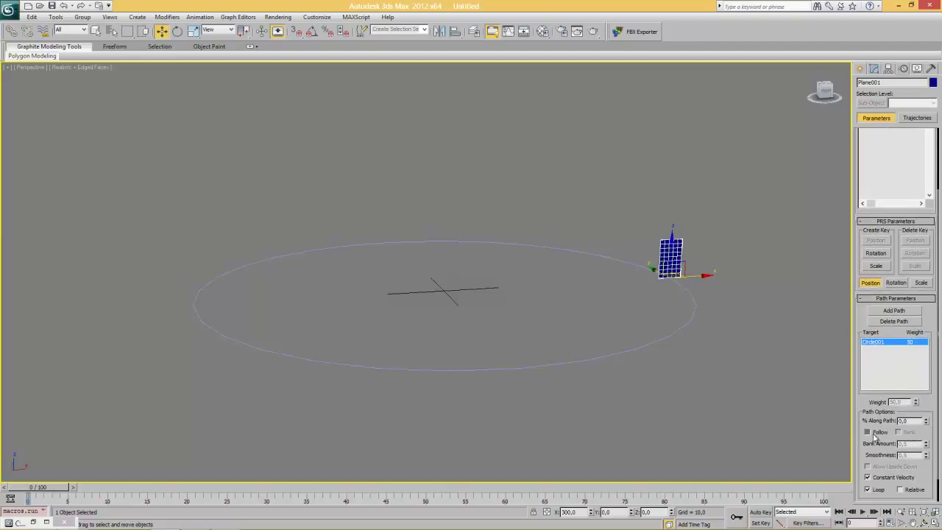
{"action": "key", "text": "z"}
{"action": "scroll", "coordinate": [515, 339], "scroll_direction": "down", "scroll_amount": 5}
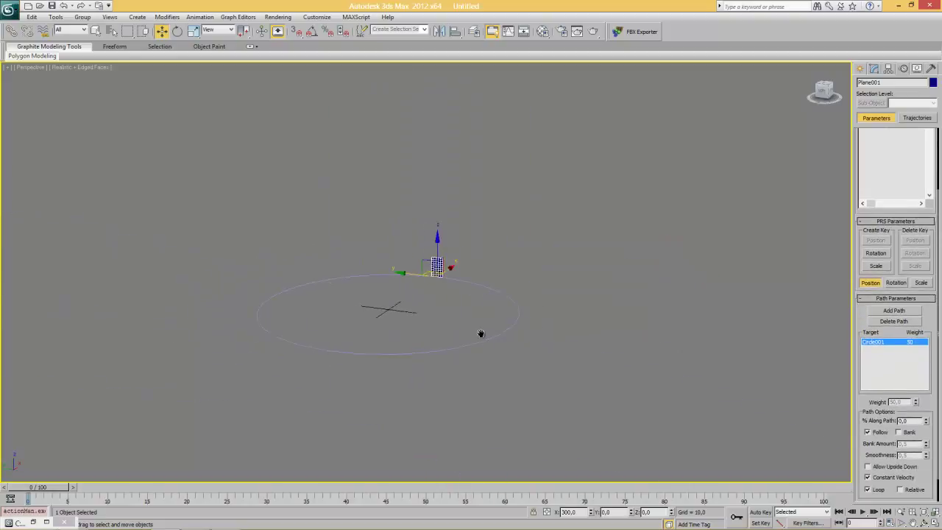
{"action": "scroll", "coordinate": [488, 321], "scroll_direction": "up", "scroll_amount": 2}
{"action": "middle_click_drag", "start_coordinate": [487, 320], "coordinate": [521, 296], "text": "alt"}
{"action": "scroll", "coordinate": [530, 287], "scroll_direction": "up", "scroll_amount": 3}
{"action": "scroll", "coordinate": [590, 286], "scroll_direction": "down", "scroll_amount": 3}
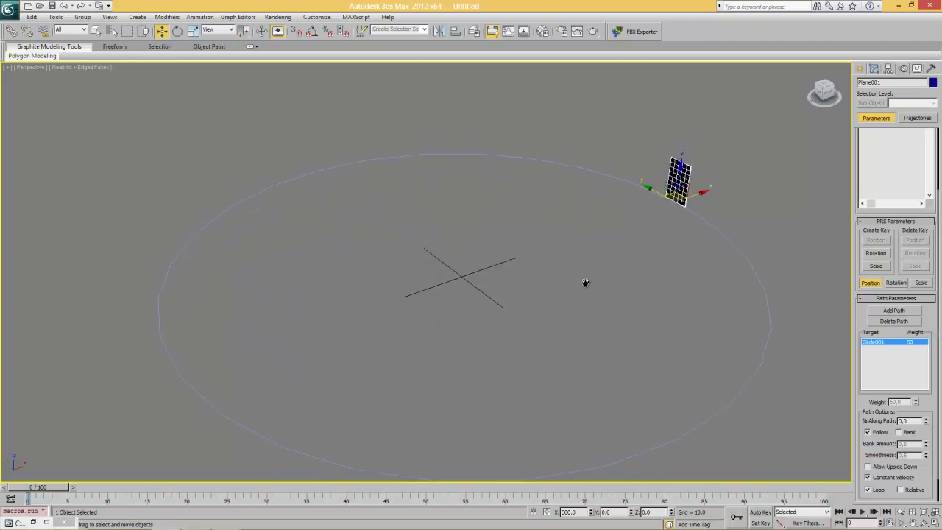
Step: Try moving the constrained plane along the circle in the perspective view
{"action": "right_click", "coordinate": [582, 274]}
{"action": "left_click", "coordinate": [599, 284]}
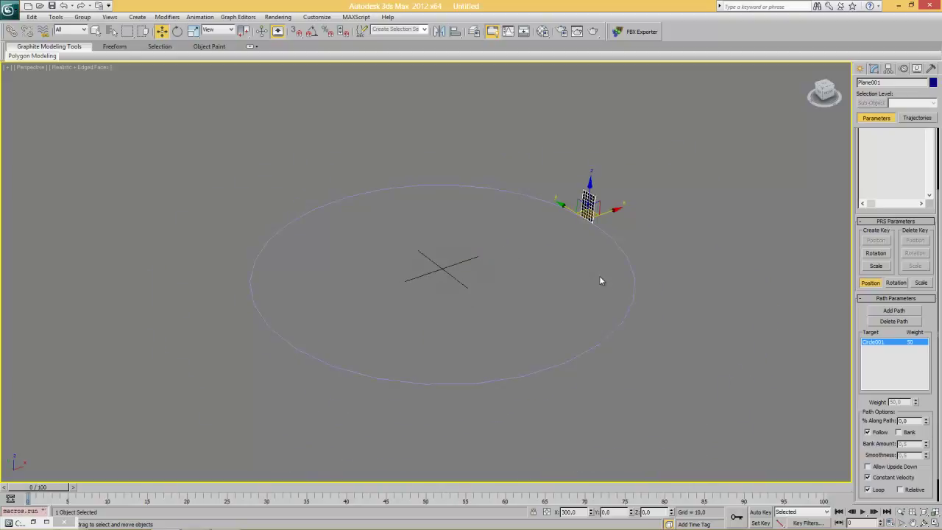
{"action": "left_click_drag", "start_coordinate": [562, 203], "coordinate": [657, 322]}
{"action": "left_click_drag", "start_coordinate": [581, 211], "coordinate": [563, 248]}
{"action": "right_click", "coordinate": [565, 255]}
{"action": "middle_click_drag", "start_coordinate": [562, 274], "coordinate": [508, 271], "text": "alt"}
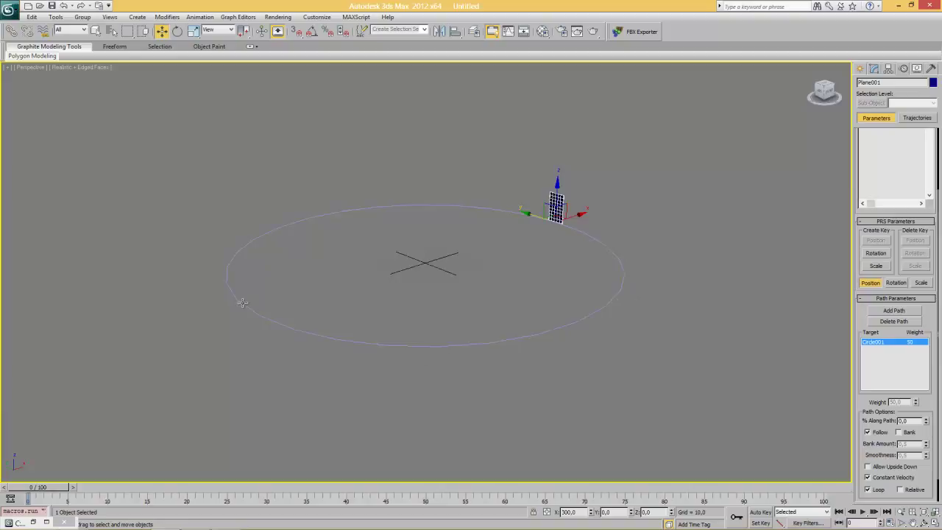
Step: Clone the plane along the circle as 36 independent copies
{"action": "middle_click_drag", "start_coordinate": [550, 230], "coordinate": [556, 252], "text": "alt"}
{"action": "left_click_drag", "start_coordinate": [518, 214], "coordinate": [554, 267], "text": "shift"}
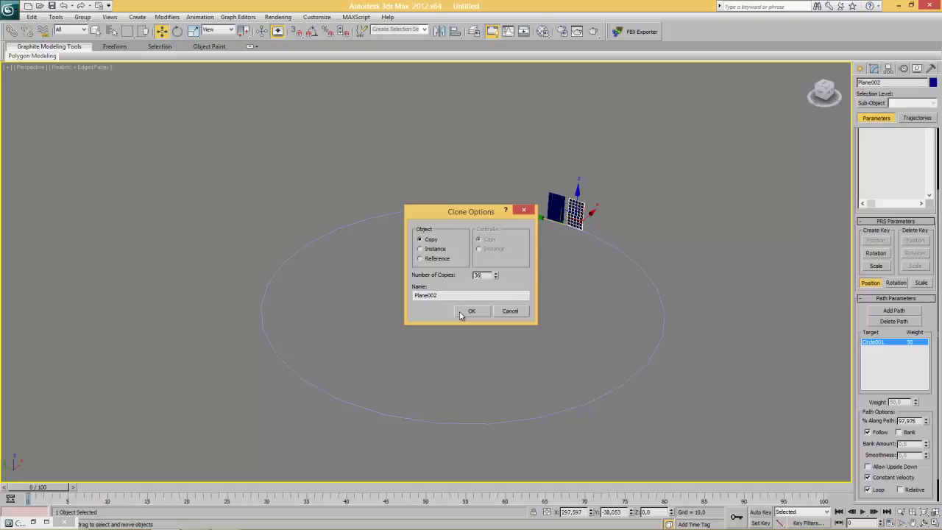
{"action": "left_click", "coordinate": [475, 312]}
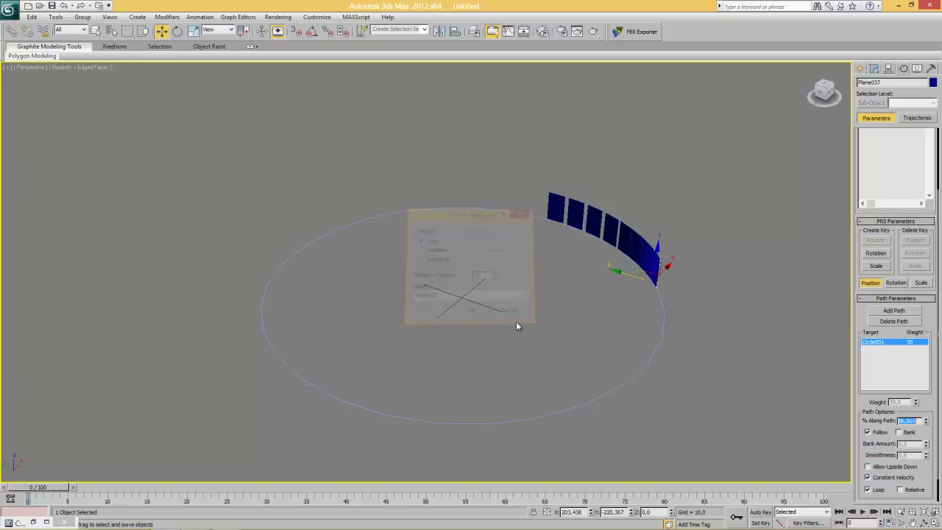
{"action": "mouse_move", "coordinate": [520, 337]}
{"action": "middle_mouse_down", "text": "alt"}
{"action": "mouse_move", "coordinate": [591, 313]}
{"action": "mouse_move", "coordinate": [566, 332]}
{"action": "mouse_move", "coordinate": [532, 333]}
{"action": "middle_mouse_up", "text": "alt"}
Step: Select all the planes and use Randomize Properties to set their Path_Constraint PERCENT with Min 0 and Max 0, then close the script window
{"action": "left_click_drag", "start_coordinate": [346, 223], "coordinate": [567, 273]}
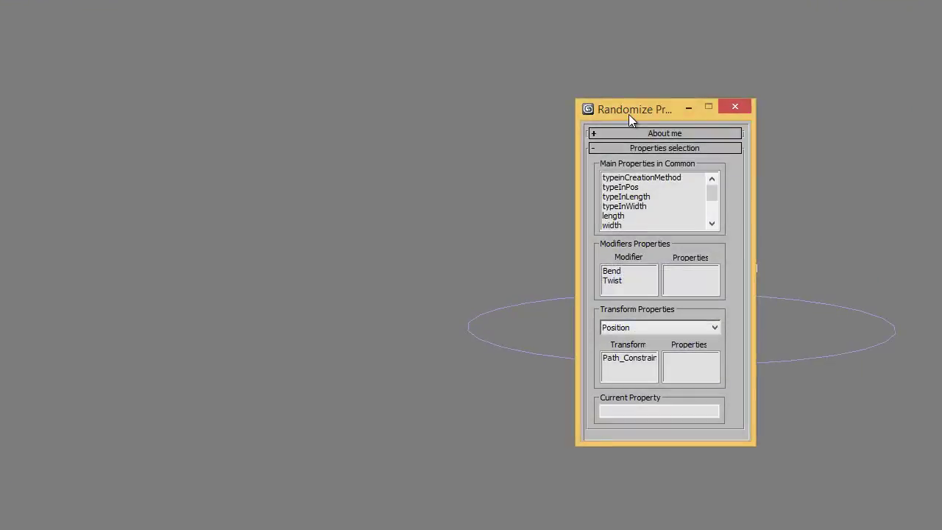
{"action": "left_click_drag", "start_coordinate": [628, 115], "coordinate": [240, 67]}
{"action": "left_click", "coordinate": [245, 321]}
{"action": "left_click", "coordinate": [294, 312]}
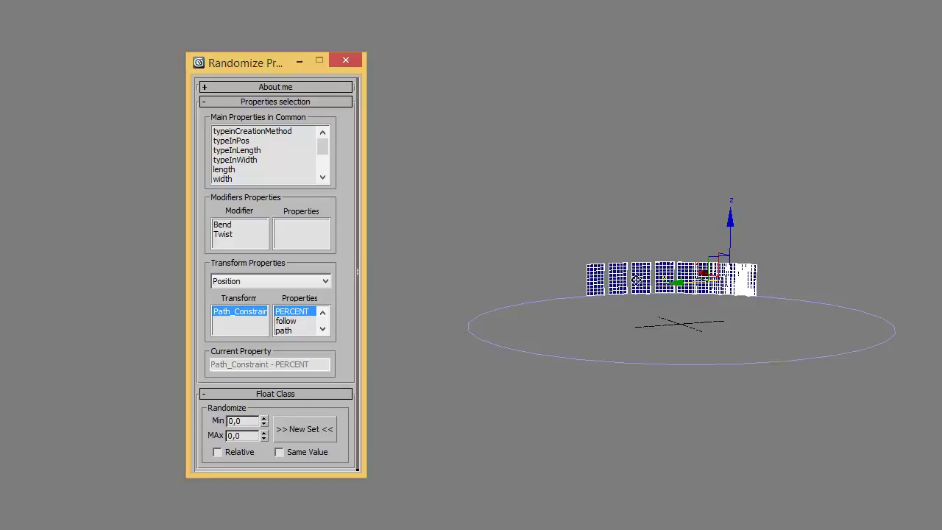
{"action": "left_click", "coordinate": [305, 429]}
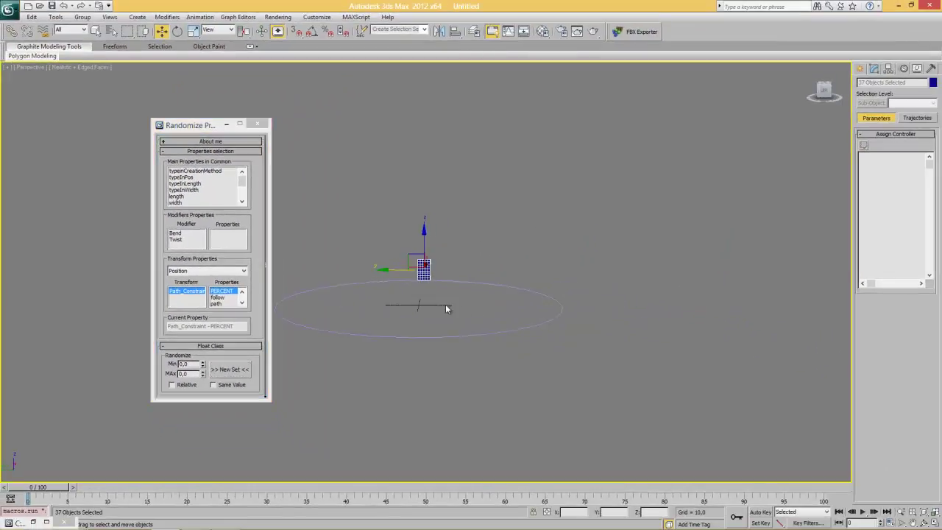
{"action": "key", "text": "z"}
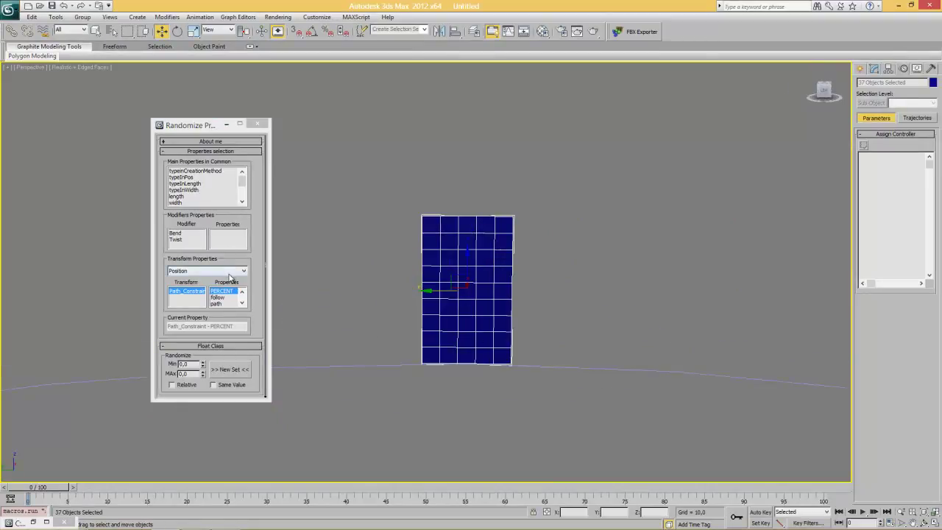
{"action": "left_click", "coordinate": [257, 124]}
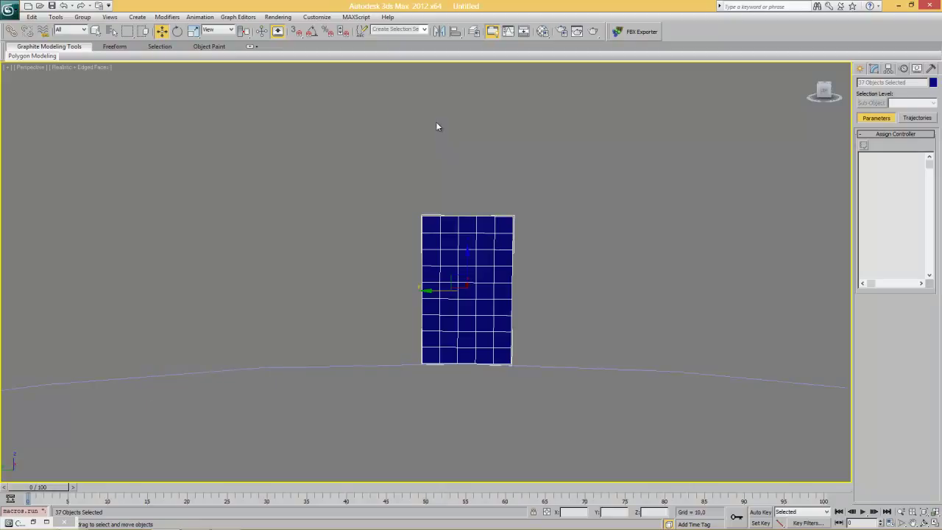
Step: Restore the multi-viewport layout and clear the input area of the MAXScript Listener, keeping the whole circle in the perspective view
{"action": "key", "text": "alt+w"}
{"action": "left_click", "coordinate": [243, 237]}
{"action": "key", "text": "ctrl+a"}
{"action": "key", "text": "Delete"}
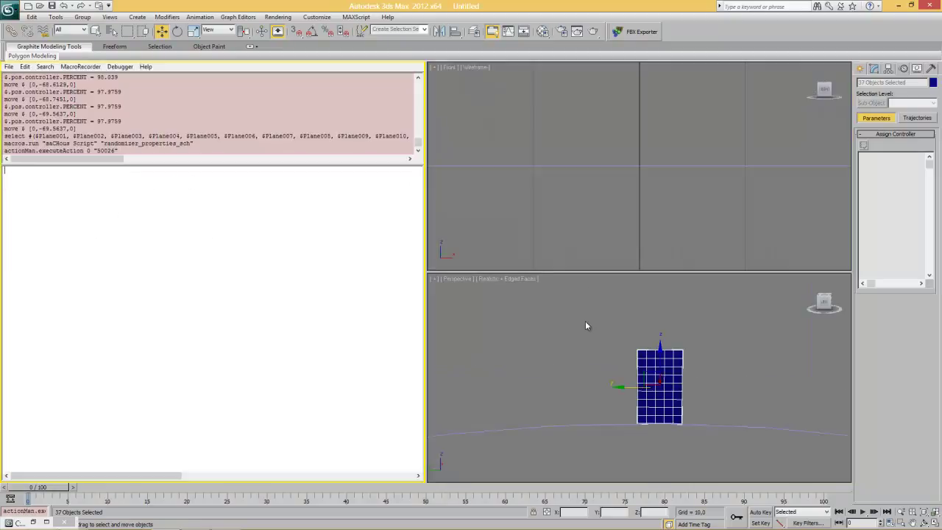
{"action": "scroll", "coordinate": [582, 343], "scroll_direction": "down", "scroll_amount": 5}
{"action": "scroll", "coordinate": [599, 359], "scroll_direction": "down", "scroll_amount": 5}
{"action": "middle_click_drag", "start_coordinate": [595, 321], "coordinate": [597, 332]}
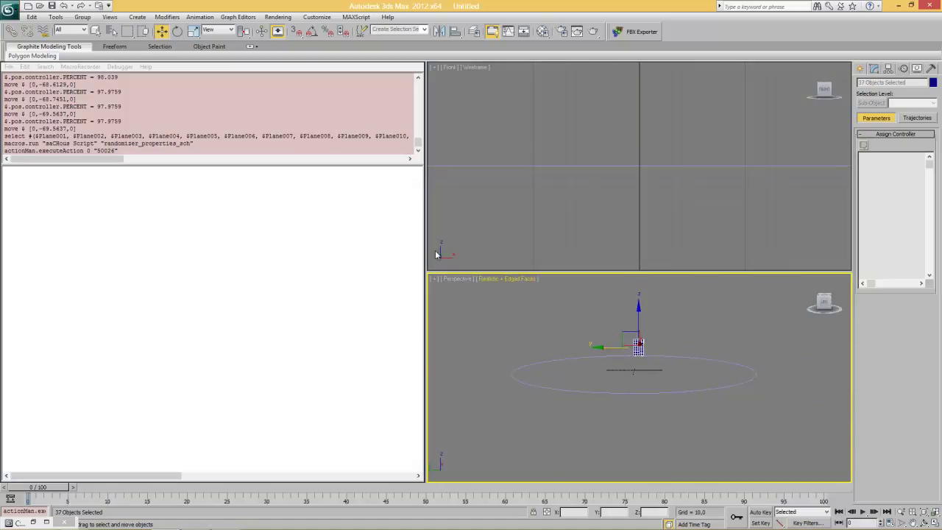
{"action": "right_click", "coordinate": [690, 31]}
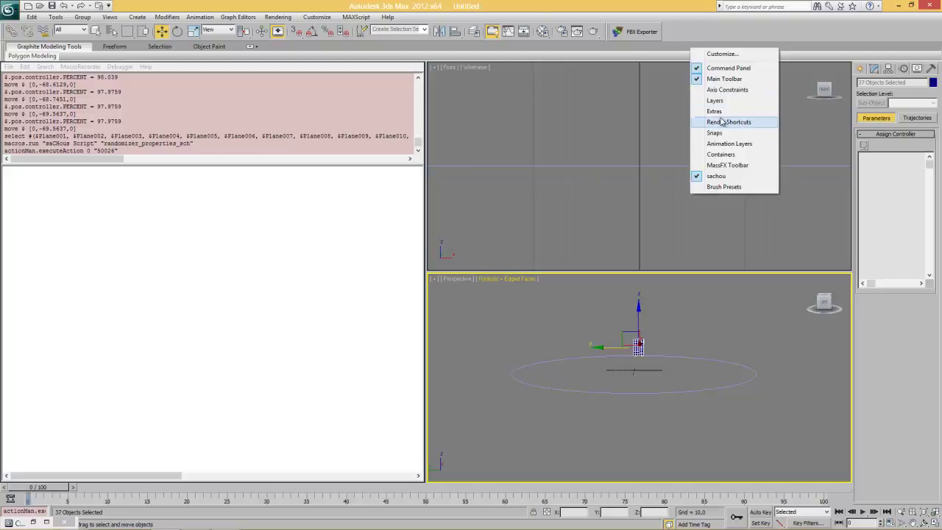
{"action": "left_click", "coordinate": [717, 111]}
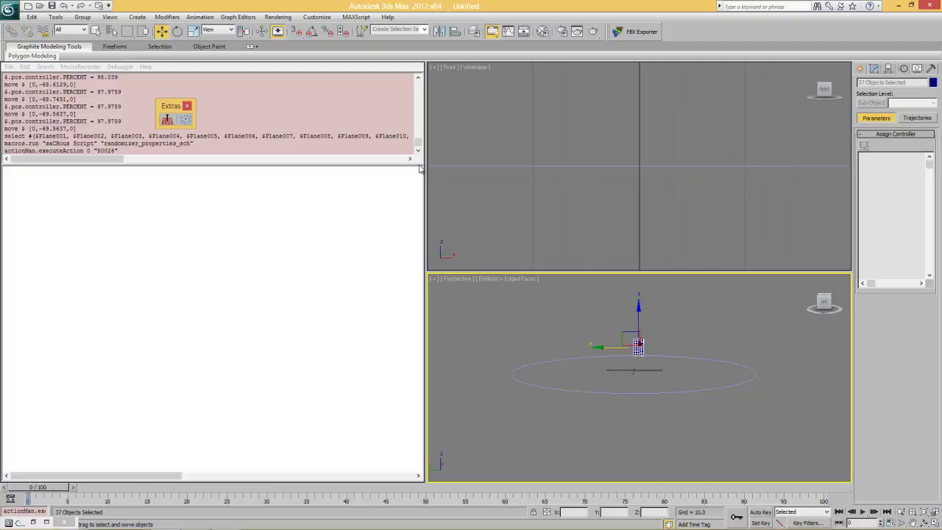
{"action": "left_click", "coordinate": [187, 105]}
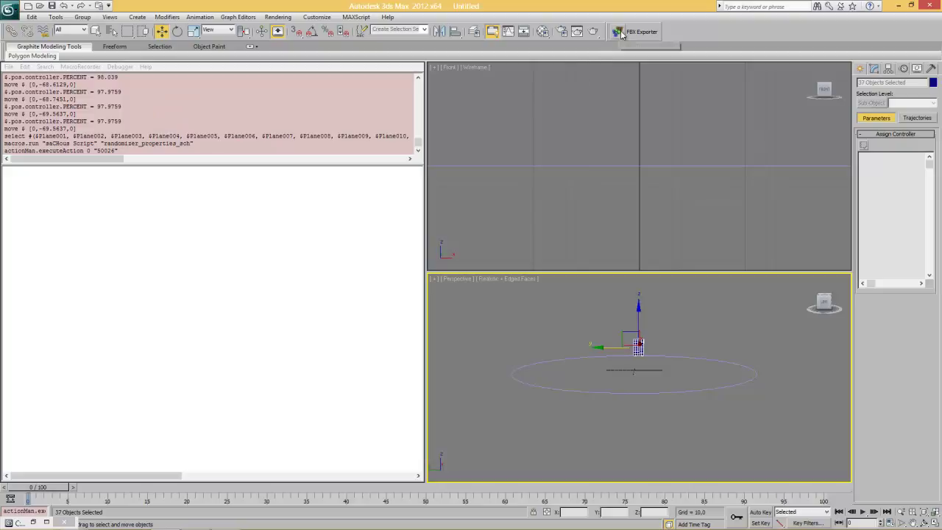
{"action": "left_click", "coordinate": [354, 226]}
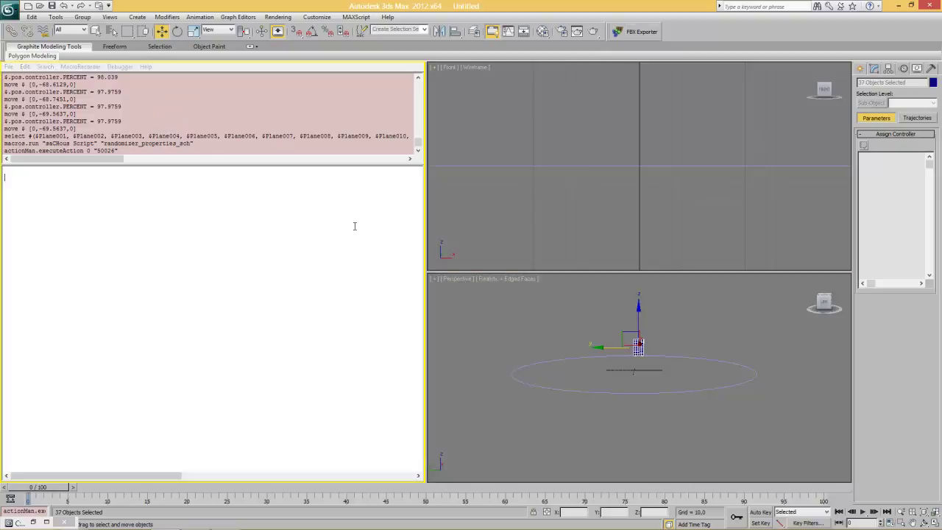
{"action": "key", "text": "ctrl+o"}
{"action": "key", "text": "Escape"}
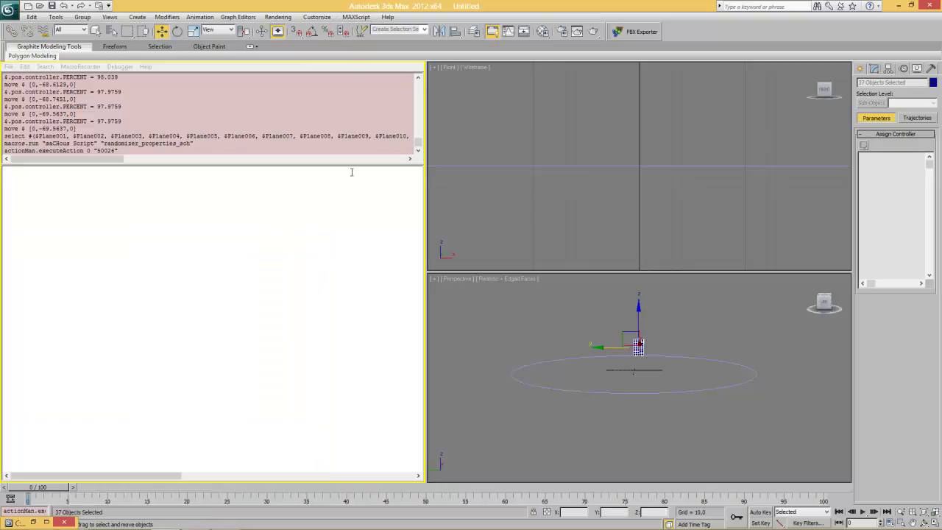
Step: Open the MAXScript Editor and evaluate the delete.ms loop to space the selected planes evenly along the circle path
{"action": "right_click", "coordinate": [504, 315]}
{"action": "right_click", "coordinate": [578, 326]}
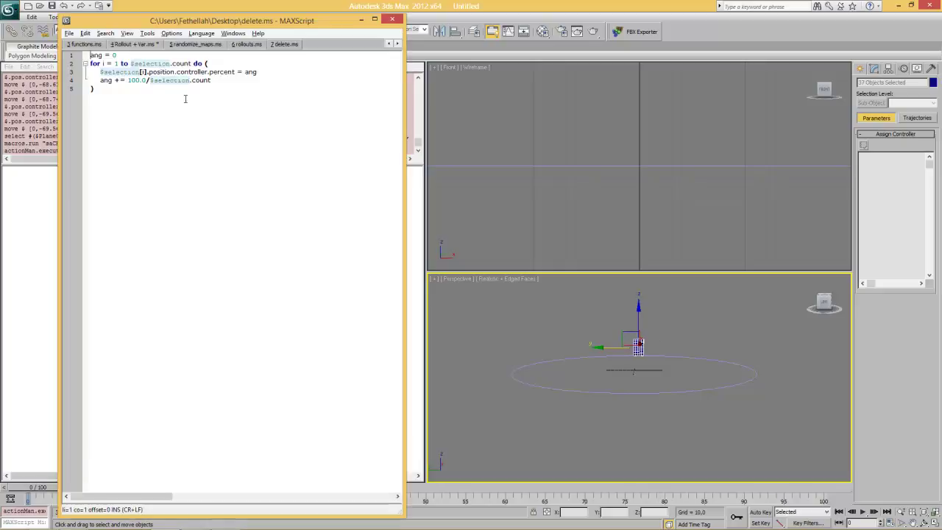
{"action": "left_click_drag", "start_coordinate": [238, 25], "coordinate": [194, 27]}
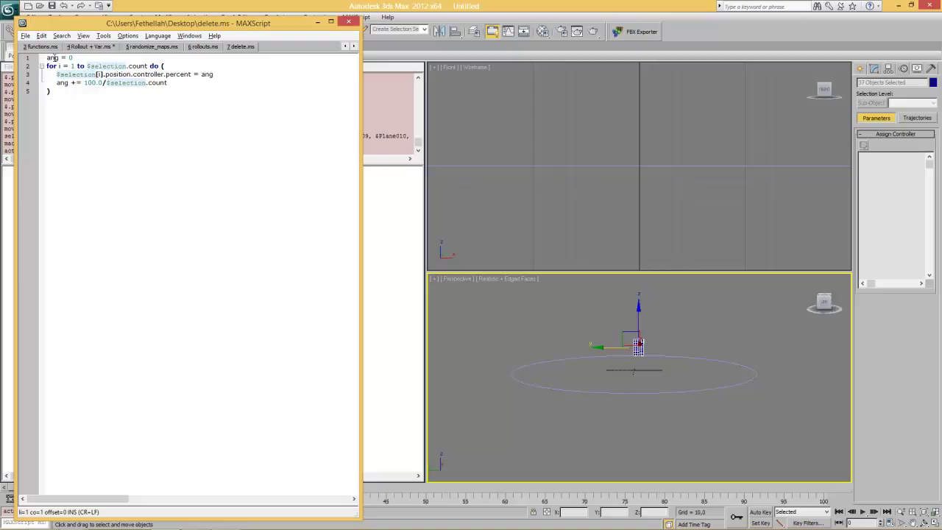
{"action": "left_click", "coordinate": [98, 114]}
{"action": "key", "text": "ctrl+e"}
Step: Examine the ring of planes and compare one back plane's % Along Path value with the script's percent assignment
{"action": "middle_click_drag", "start_coordinate": [576, 342], "coordinate": [713, 346], "text": "alt"}
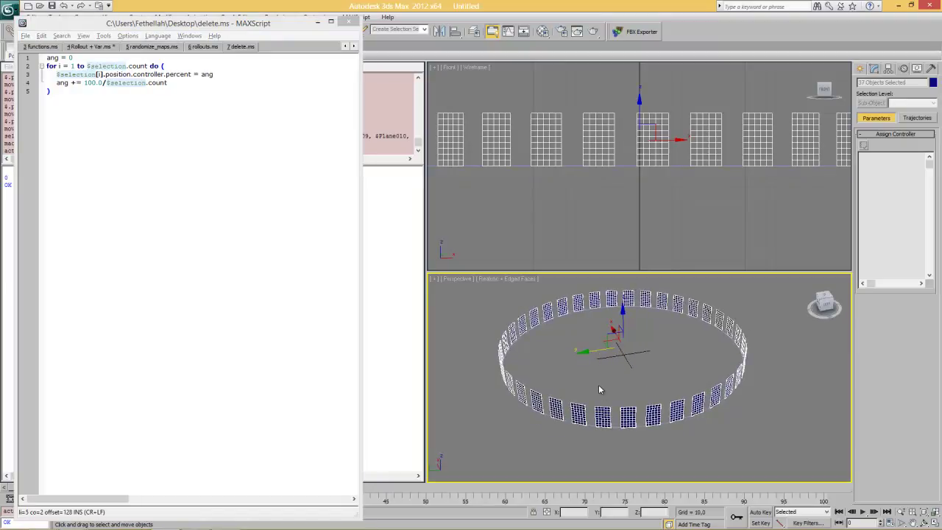
{"action": "scroll", "coordinate": [599, 385], "scroll_direction": "up", "scroll_amount": 5}
{"action": "scroll", "coordinate": [612, 410], "scroll_direction": "down", "scroll_amount": 5}
{"action": "scroll", "coordinate": [611, 410], "scroll_direction": "down", "scroll_amount": 4}
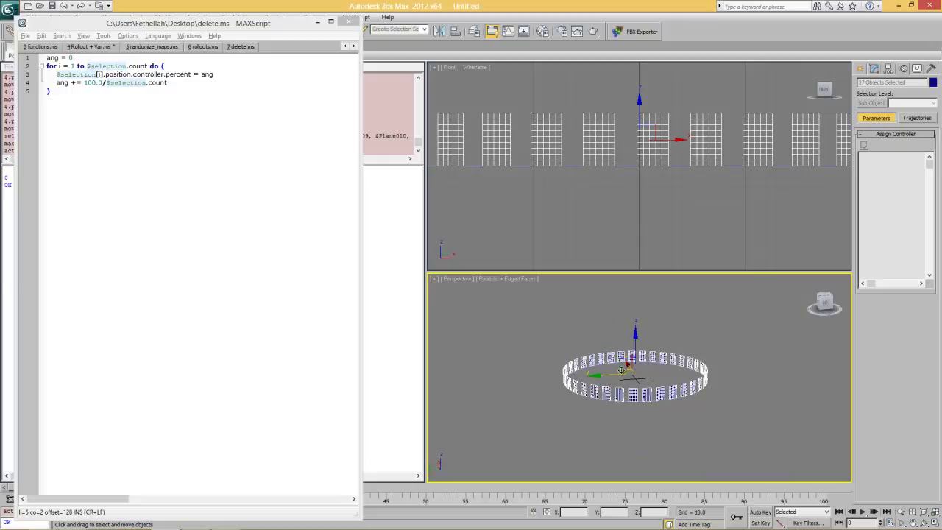
{"action": "scroll", "coordinate": [625, 376], "scroll_direction": "up", "scroll_amount": 2}
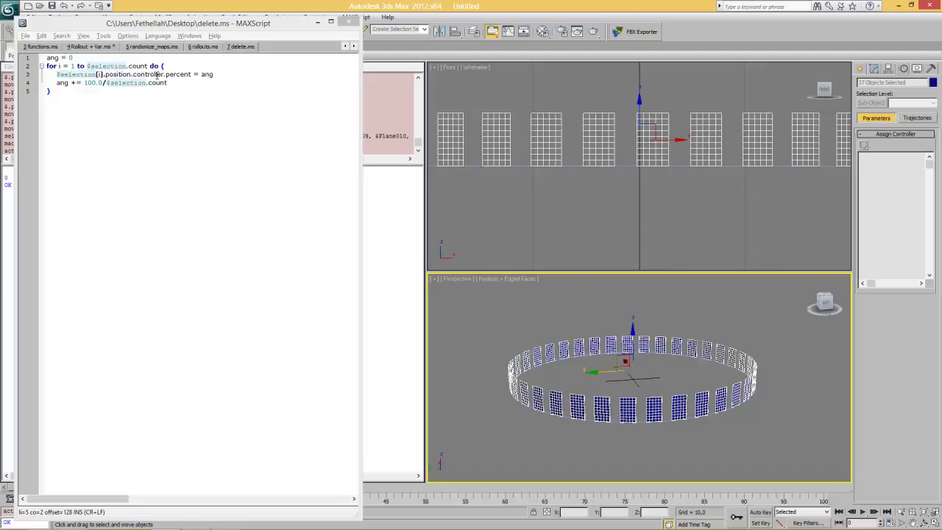
{"action": "left_click", "coordinate": [641, 344]}
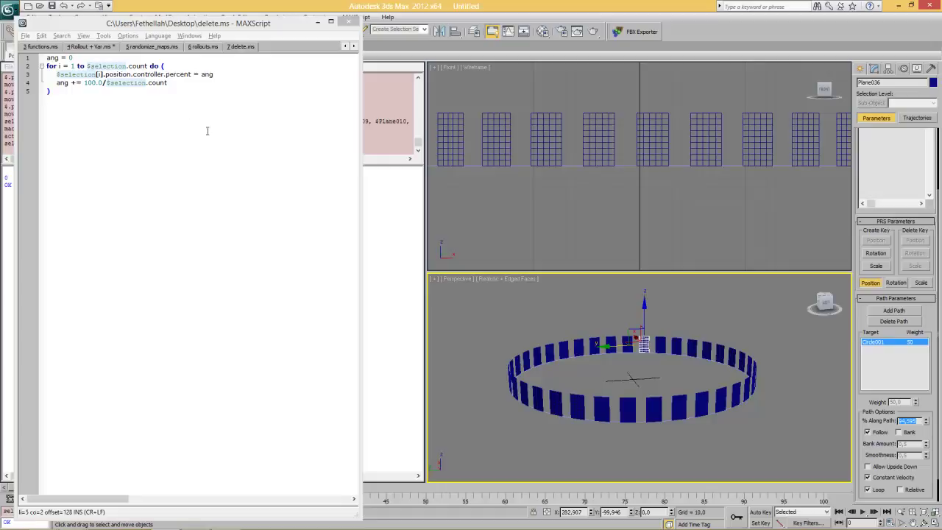
{"action": "left_click", "coordinate": [201, 75]}
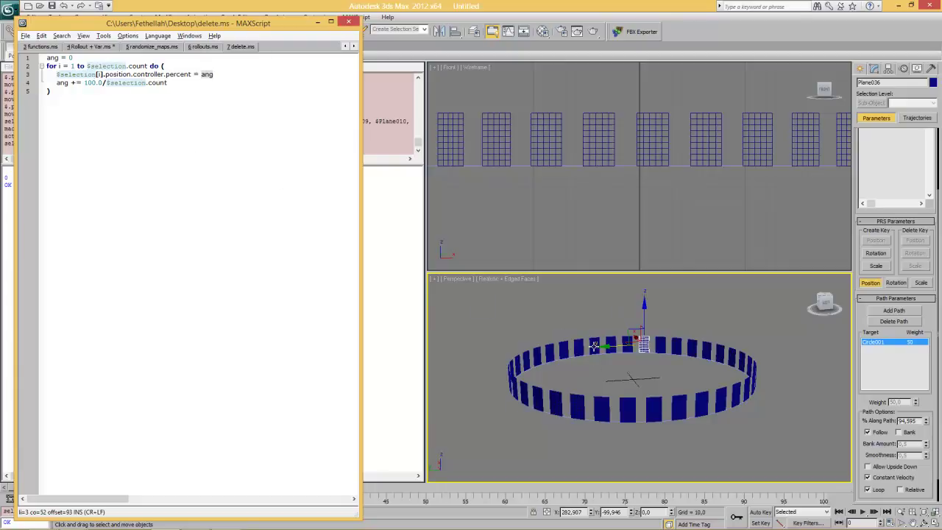
Step: Close the MAXScript Editor and maximize the perspective view
{"action": "left_click", "coordinate": [348, 21]}
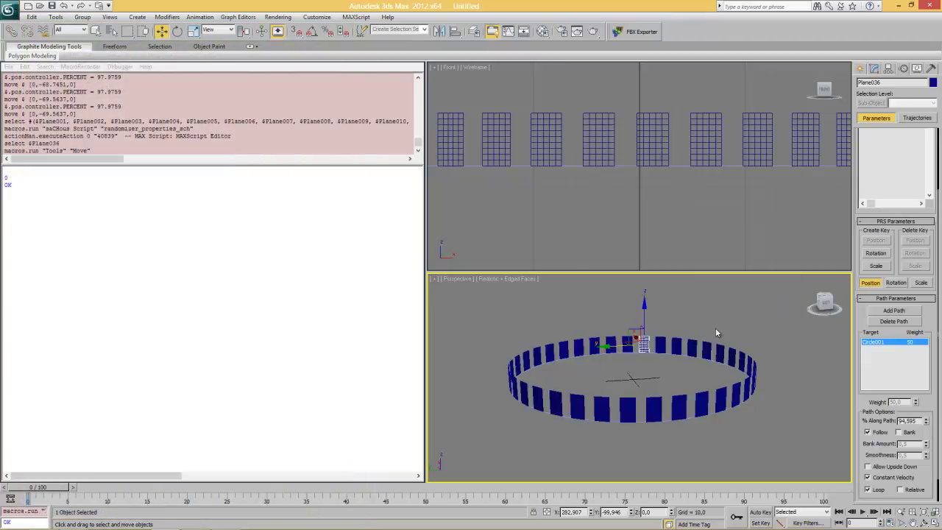
{"action": "key", "text": "alt+w"}
{"action": "right_click", "coordinate": [538, 303]}
{"action": "left_click", "coordinate": [546, 308]}
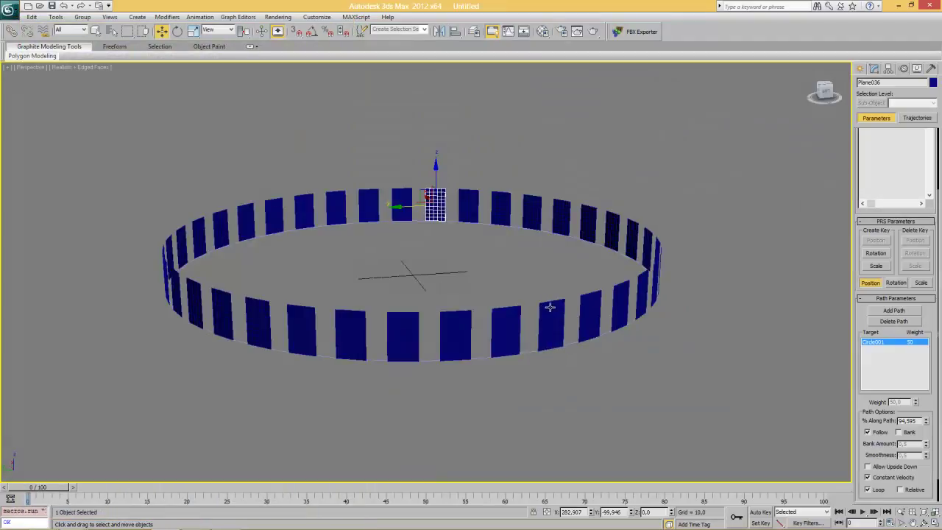
Step: Select all 37 planes around the circle with a selection region
{"action": "mouse_move", "coordinate": [452, 301]}
{"action": "middle_mouse_down", "text": "alt"}
{"action": "mouse_move", "coordinate": [461, 301]}
{"action": "mouse_move", "coordinate": [450, 306]}
{"action": "middle_mouse_up", "text": "alt"}
{"action": "left_click_drag", "start_coordinate": [101, 173], "coordinate": [723, 250]}
{"action": "middle_click_drag", "start_coordinate": [515, 303], "coordinate": [529, 326], "text": "alt"}
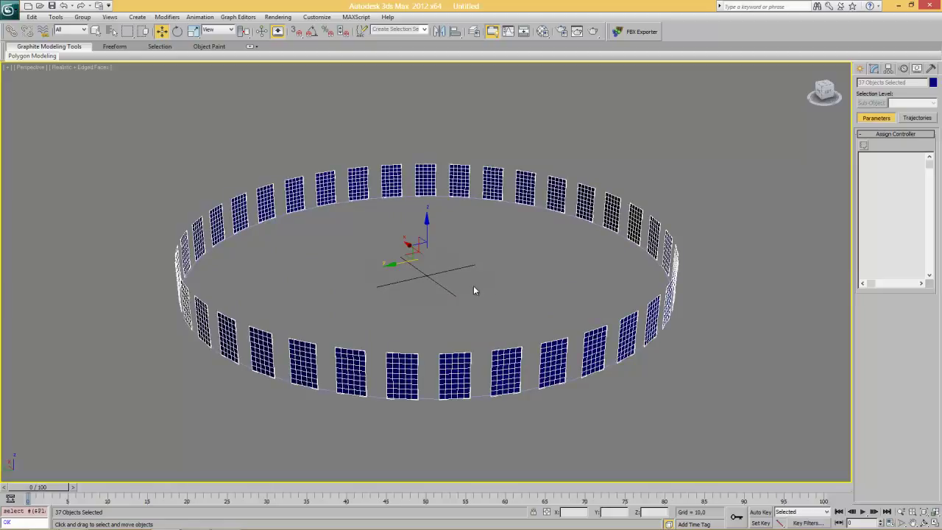
Step: Open the Randomize Properties script for the selected planes and choose the PERCENT property of their Path_Constraint position controller
{"action": "middle_click_drag", "start_coordinate": [475, 292], "coordinate": [479, 280], "text": "alt"}
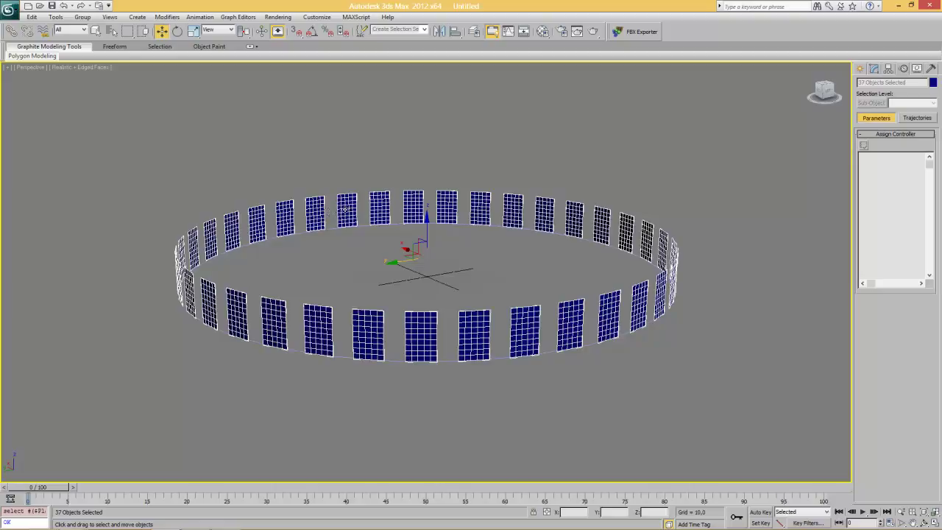
{"action": "middle_click_drag", "start_coordinate": [454, 244], "coordinate": [476, 294], "text": "alt"}
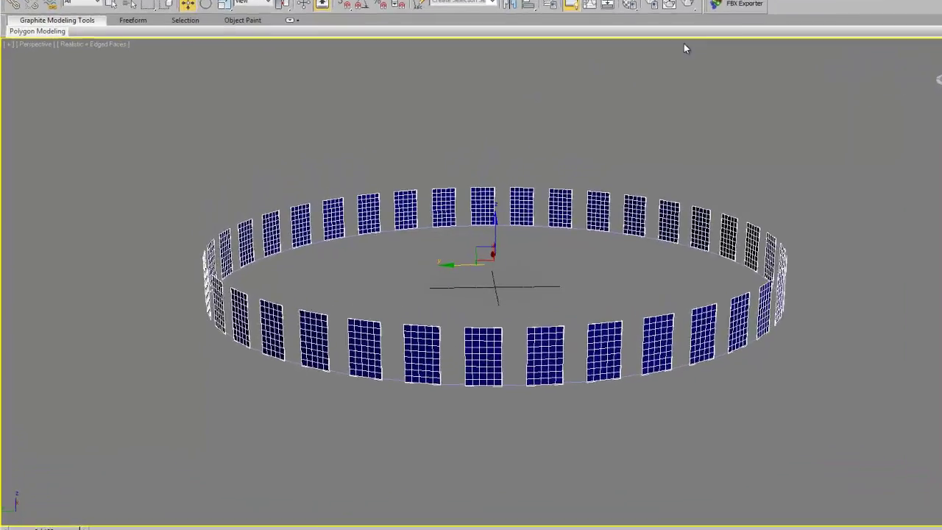
{"action": "left_click", "coordinate": [636, 32]}
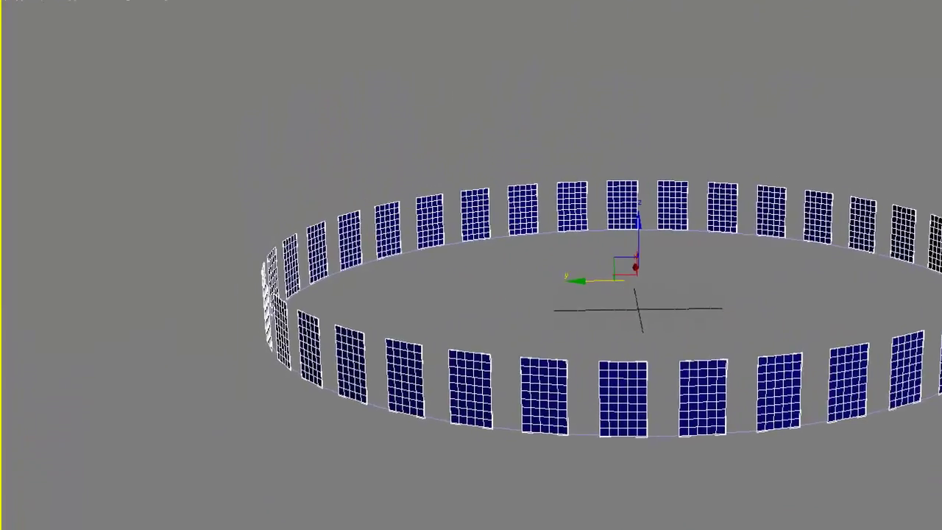
{"action": "left_click_drag", "start_coordinate": [668, 133], "coordinate": [150, 66]}
{"action": "left_click", "coordinate": [136, 312]}
{"action": "left_click", "coordinate": [200, 312]}
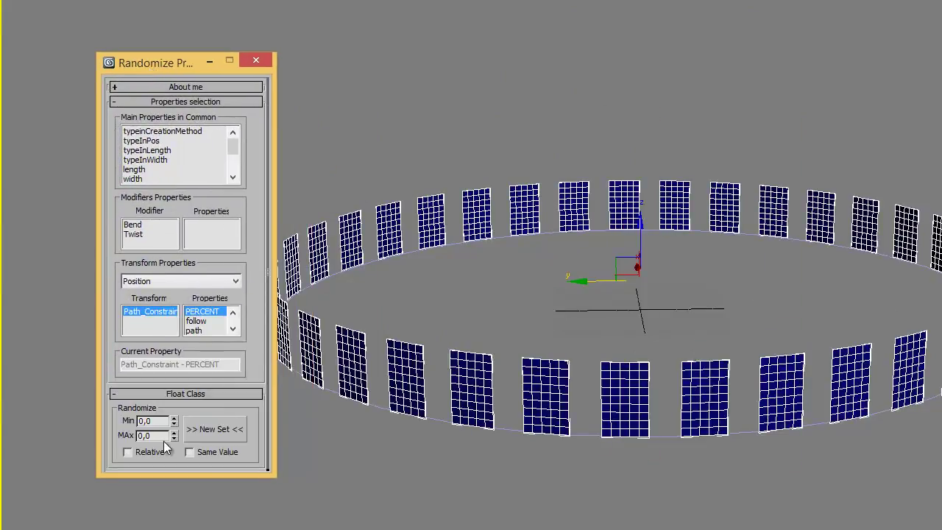
Step: Randomize the planes' path percent relatively with a new set between -0,5 and 0,5
{"action": "double_click", "coordinate": [154, 421]}
{"action": "type", "text": "-"}
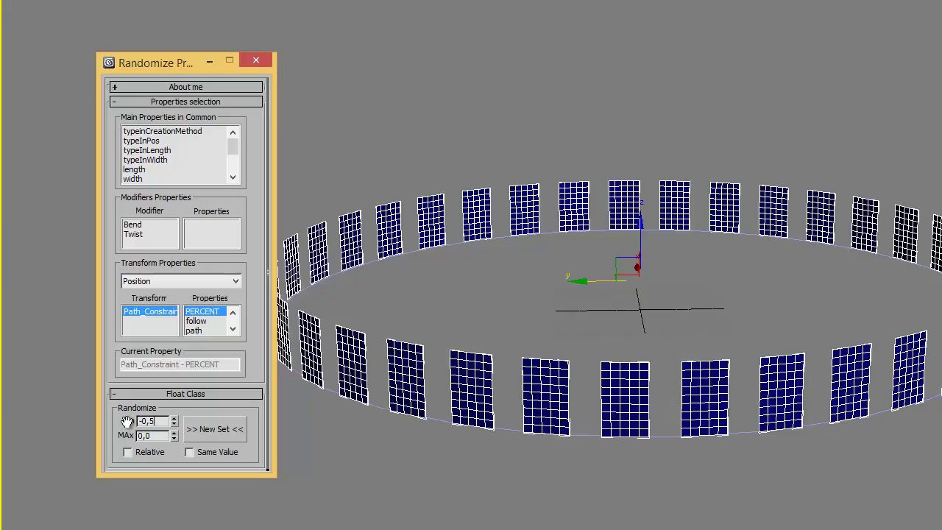
{"action": "key", "text": "Tab"}
{"action": "type", "text": "0,"}
{"action": "left_click", "coordinate": [140, 453]}
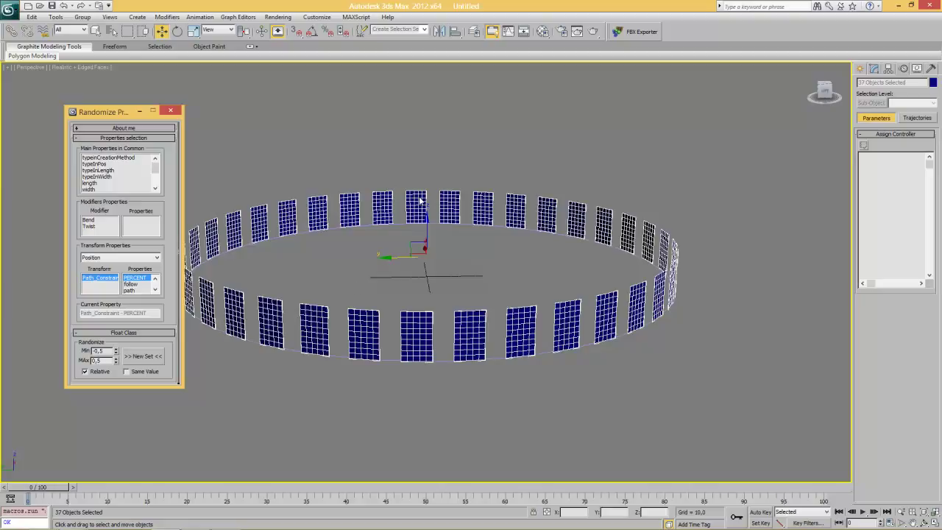
{"action": "left_click", "coordinate": [145, 358]}
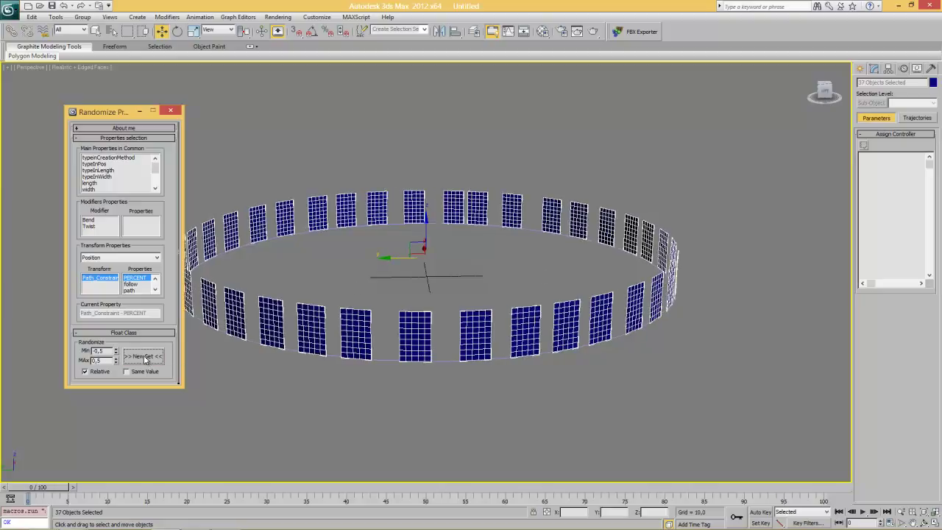
Step: Turn off the edged faces display and examine the spacing of the planes around the circle
{"action": "scroll", "coordinate": [417, 349], "scroll_direction": "up", "scroll_amount": 3}
{"action": "scroll", "coordinate": [465, 356], "scroll_direction": "down", "scroll_amount": 3}
{"action": "middle_click_drag", "start_coordinate": [465, 355], "coordinate": [581, 342], "text": "alt"}
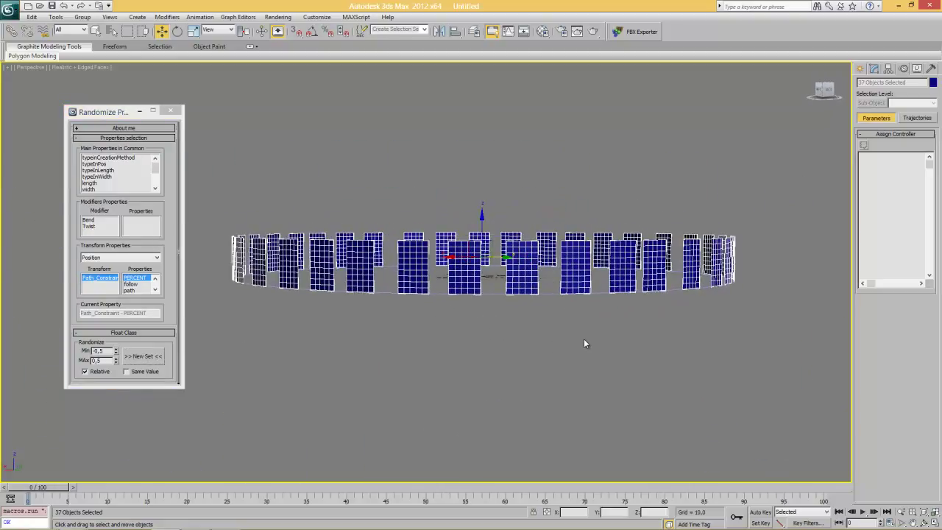
{"action": "scroll", "coordinate": [515, 346], "scroll_direction": "up", "scroll_amount": 4}
{"action": "key", "text": "F4"}
{"action": "scroll", "coordinate": [488, 350], "scroll_direction": "down", "scroll_amount": 4}
{"action": "middle_click_drag", "start_coordinate": [492, 349], "coordinate": [505, 331], "text": "alt"}
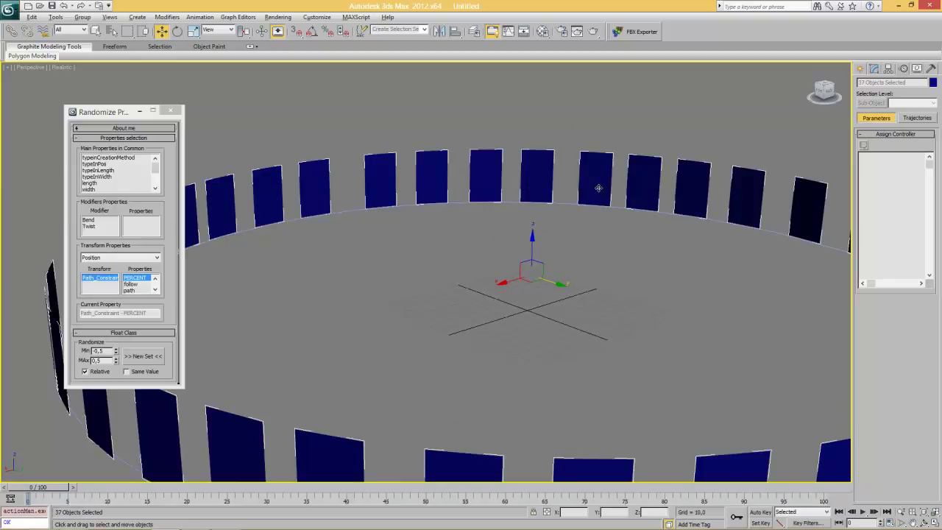
{"action": "scroll", "coordinate": [593, 269], "scroll_direction": "down", "scroll_amount": 4}
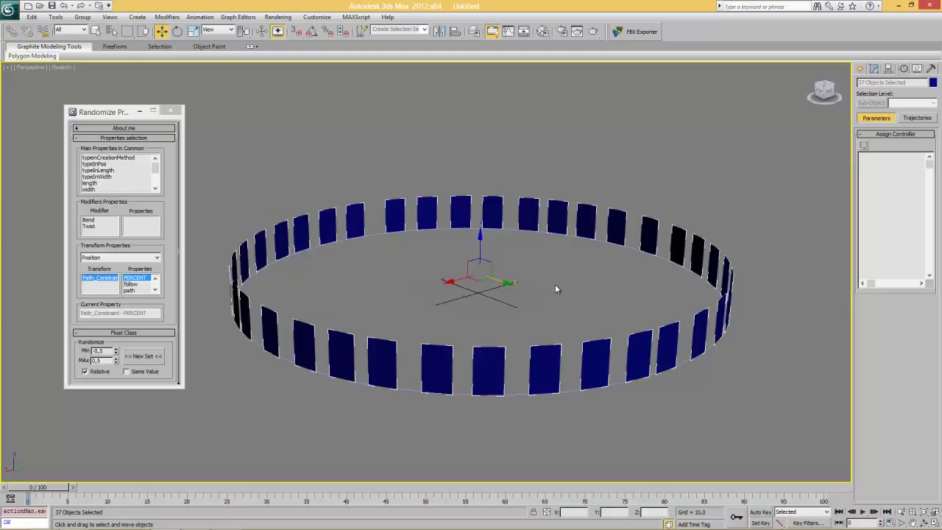
{"action": "middle_click_drag", "start_coordinate": [509, 288], "coordinate": [506, 282], "text": "alt"}
{"action": "middle_click_drag", "start_coordinate": [412, 292], "coordinate": [416, 301], "text": "alt"}
Step: Choose the Bend modifier's BendAngle property for randomizing, with a minimum of -20 and a maximum of 20
{"action": "left_click", "coordinate": [103, 221]}
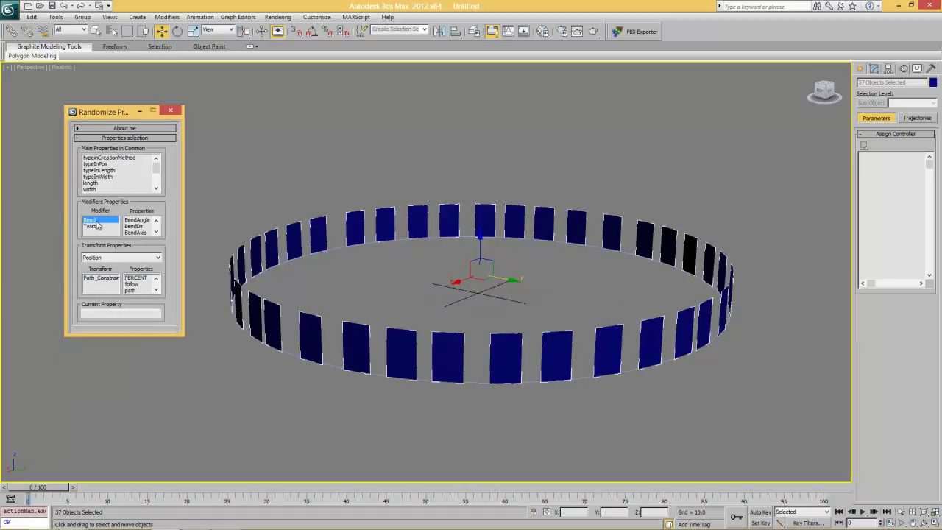
{"action": "left_click", "coordinate": [96, 227]}
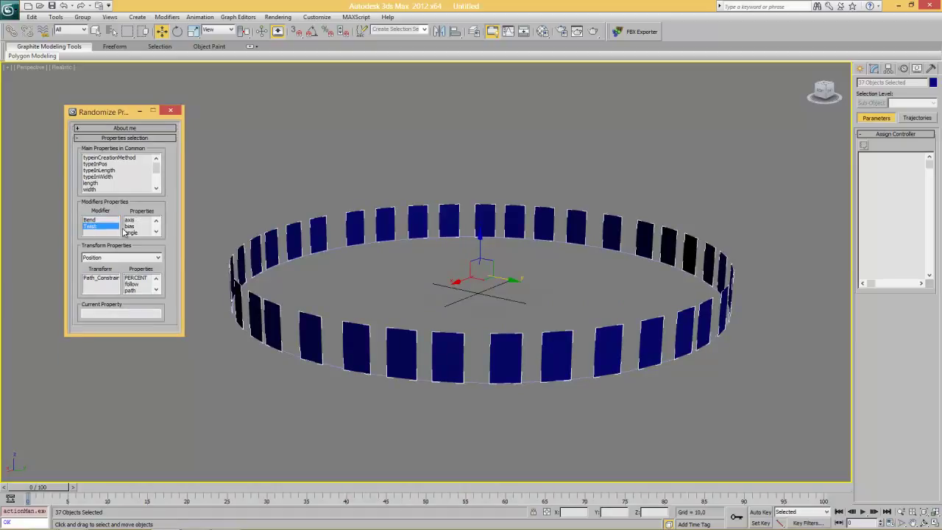
{"action": "left_click", "coordinate": [103, 221]}
{"action": "left_click", "coordinate": [137, 221]}
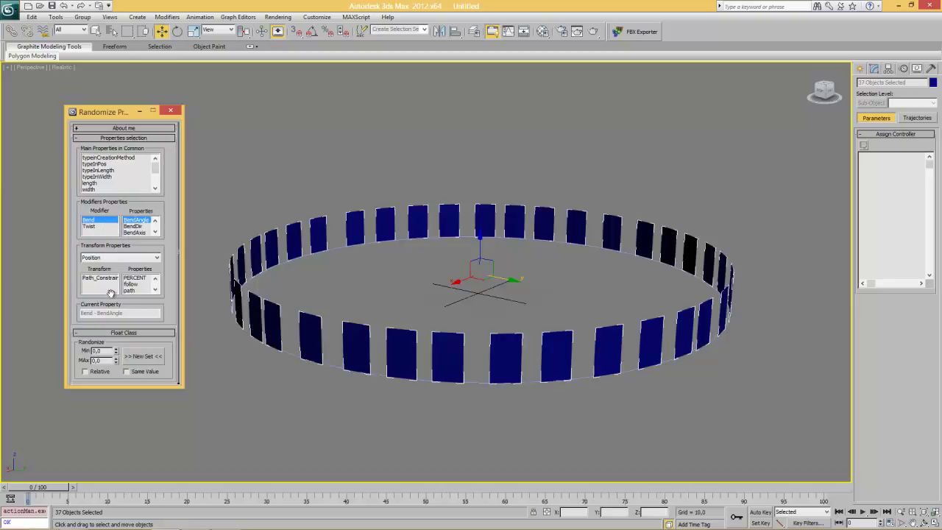
{"action": "type", "text": "-20"}
{"action": "left_click", "coordinate": [104, 361]}
{"action": "type", "text": "20"}
{"action": "right_click", "coordinate": [284, 157]}
{"action": "left_click", "coordinate": [251, 172]}
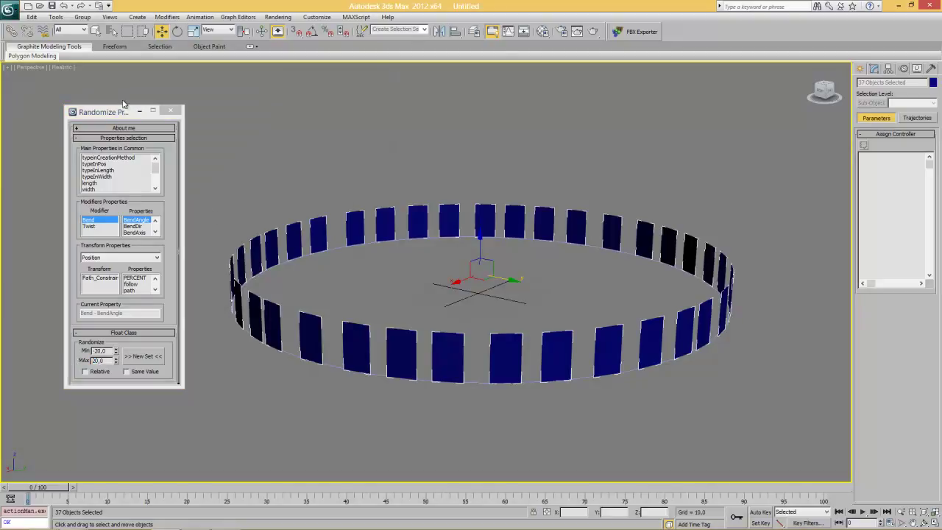
Step: Store the current scene state with Hold before randomizing the bend
{"action": "left_click", "coordinate": [33, 17]}
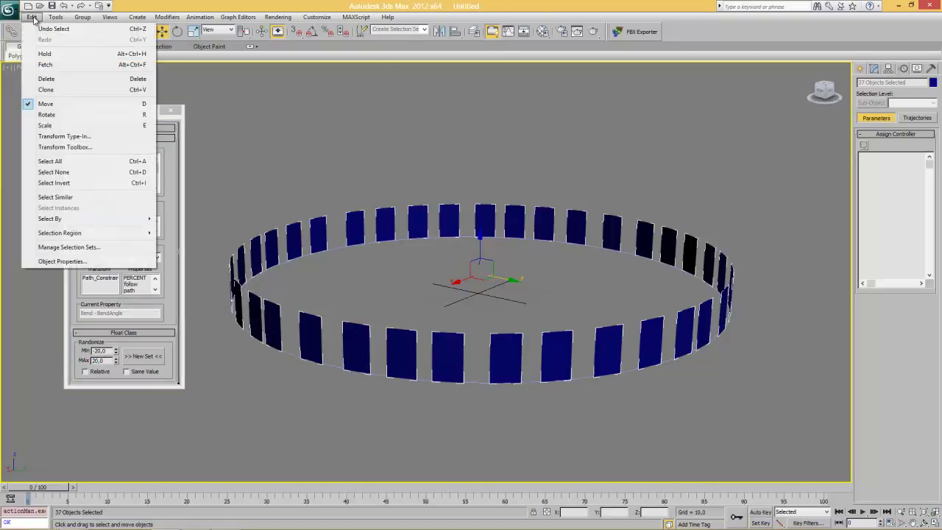
{"action": "left_click", "coordinate": [45, 55]}
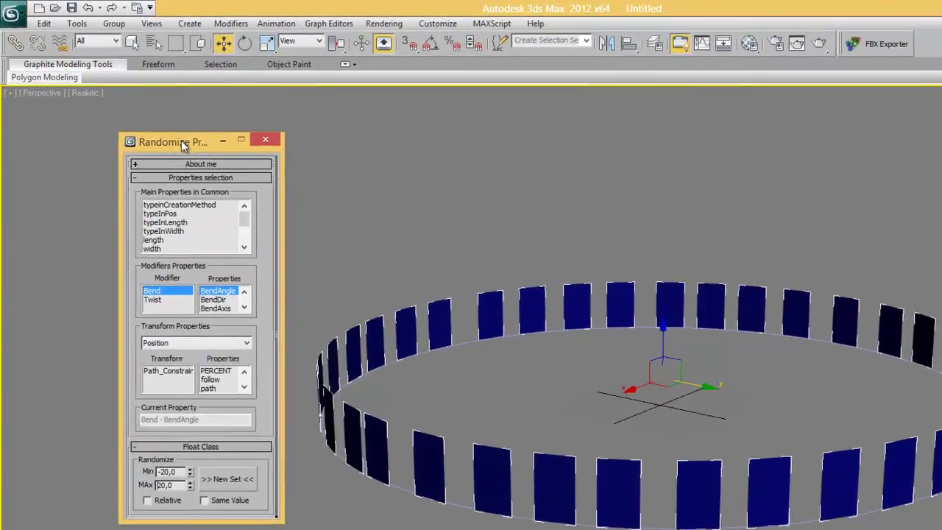
{"action": "left_click_drag", "start_coordinate": [181, 141], "coordinate": [164, 140]}
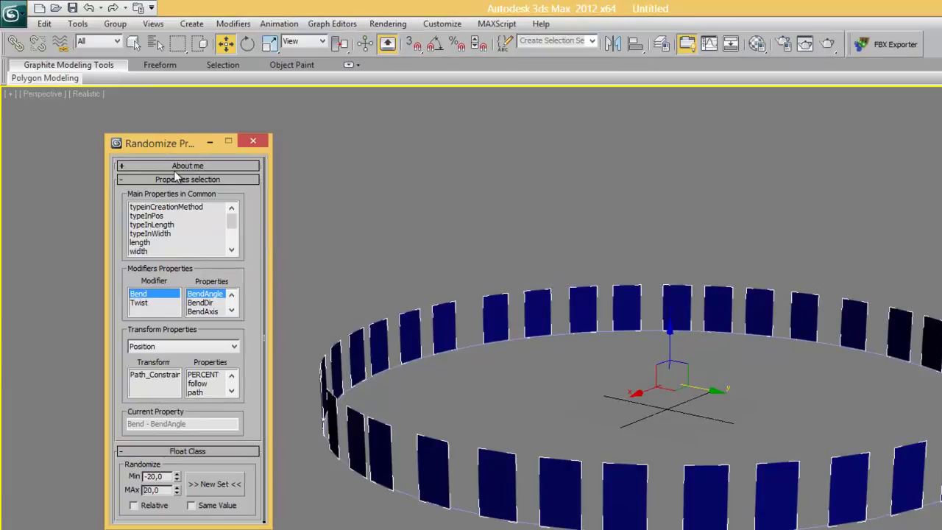
{"action": "left_click", "coordinate": [44, 24]}
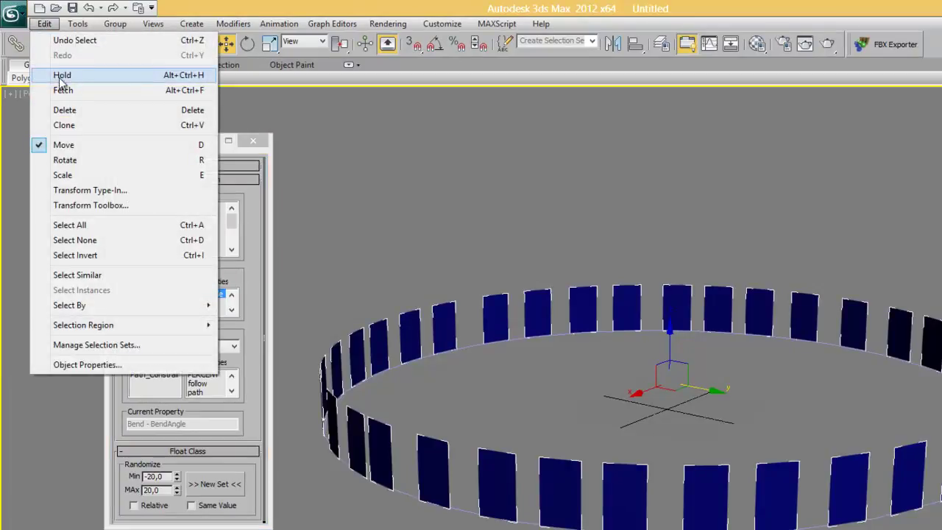
{"action": "left_click", "coordinate": [72, 76]}
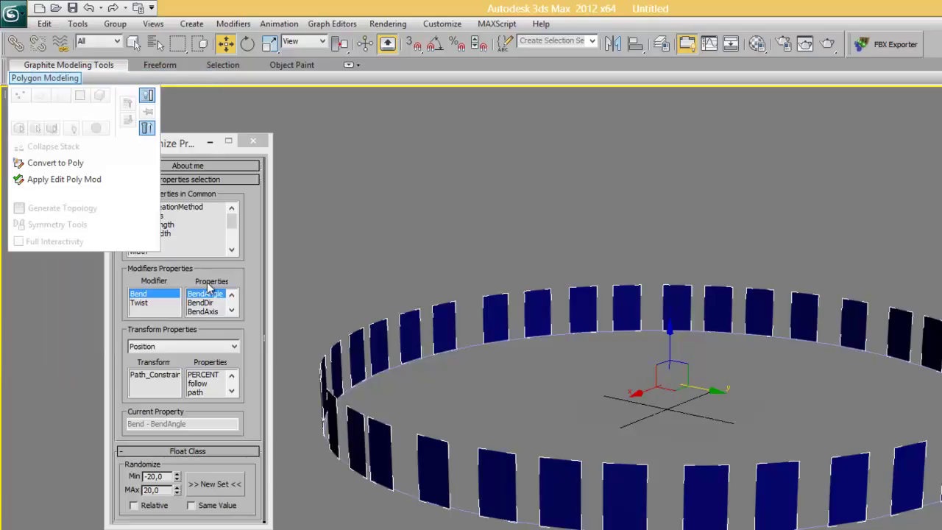
{"action": "left_click", "coordinate": [174, 145]}
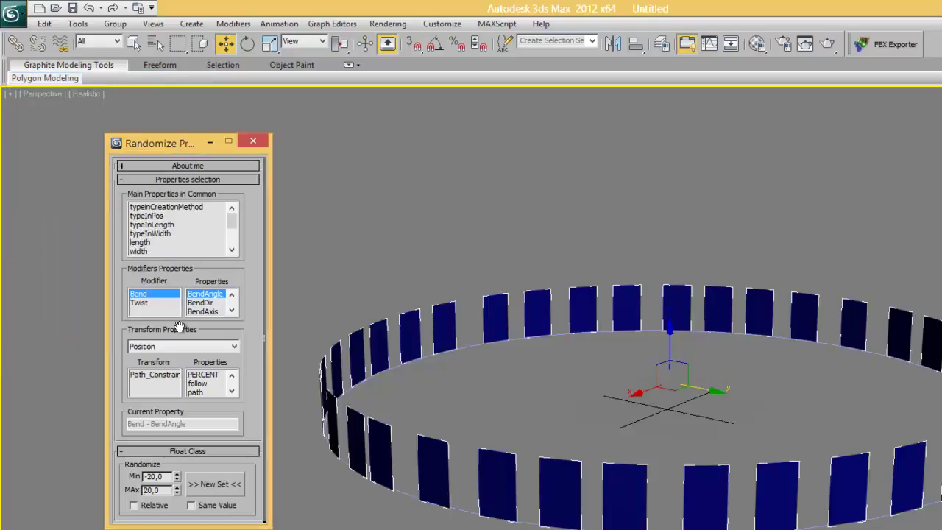
{"action": "left_click", "coordinate": [45, 25]}
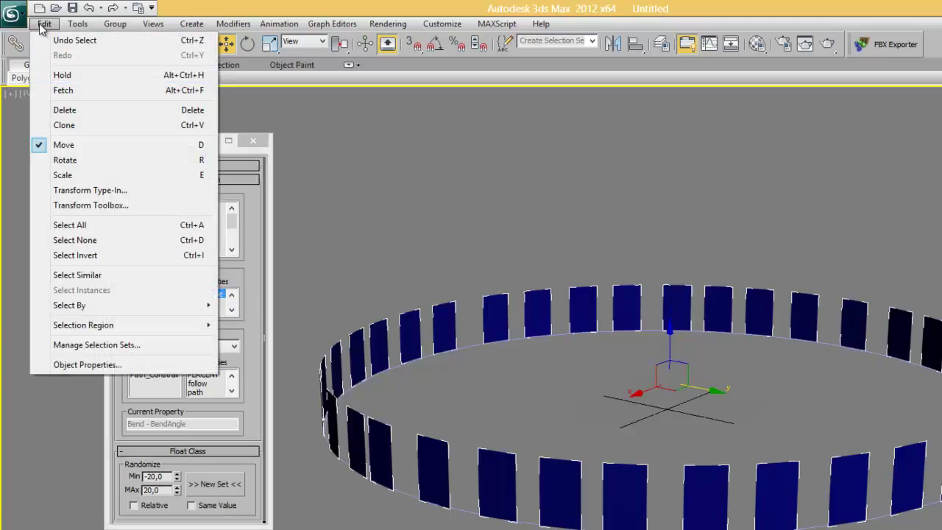
{"action": "left_click", "coordinate": [44, 23]}
Step: Generate a new random set of bend angles for the planes and inspect the bent ring
{"action": "middle_click_drag", "start_coordinate": [513, 346], "coordinate": [572, 325], "text": "alt"}
{"action": "middle_click_drag", "start_coordinate": [635, 353], "coordinate": [301, 375], "text": "alt"}
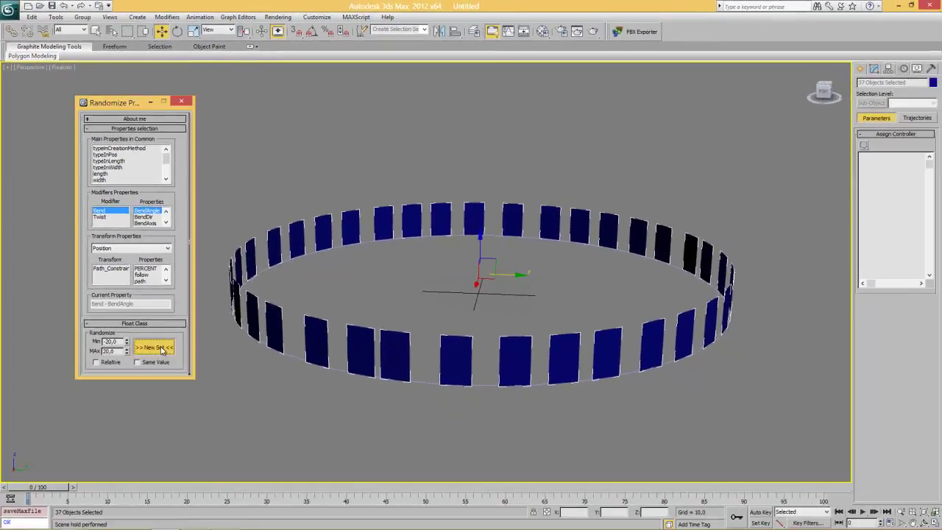
{"action": "left_click", "coordinate": [189, 401]}
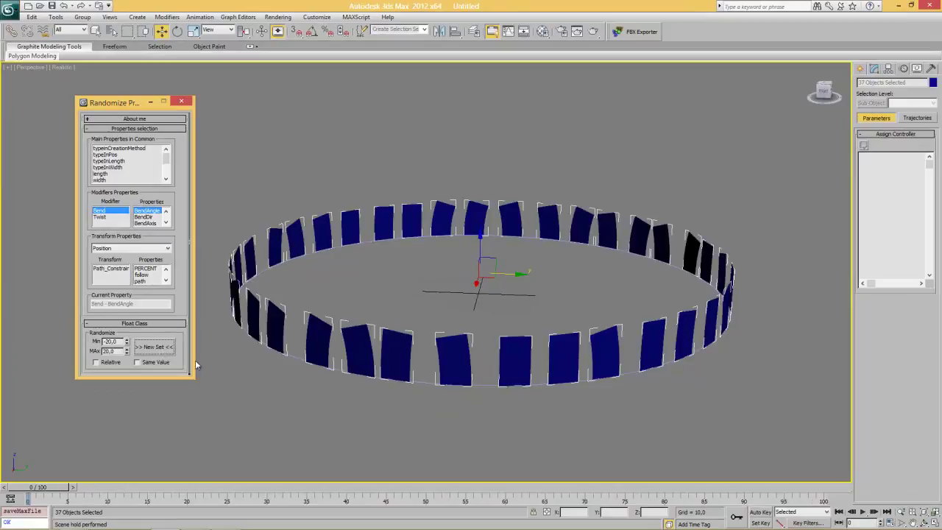
{"action": "middle_click_drag", "start_coordinate": [396, 342], "coordinate": [277, 429], "text": "alt"}
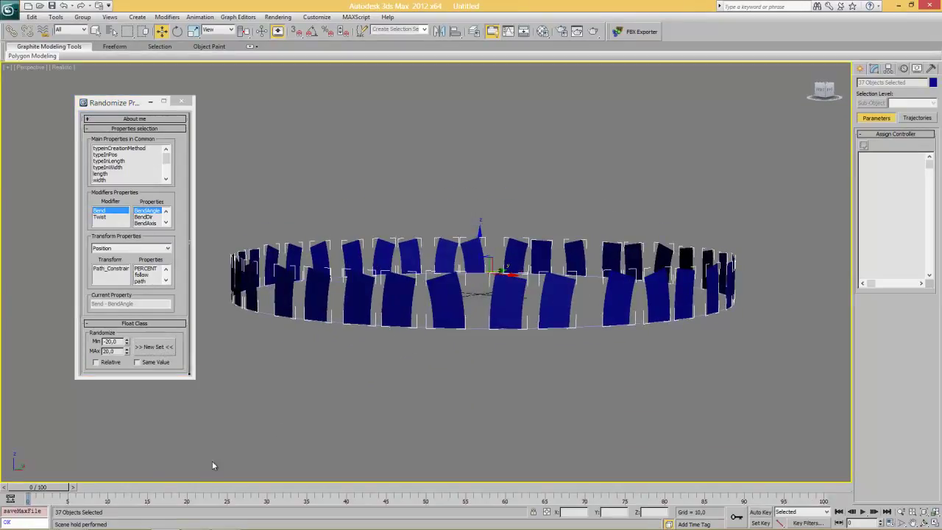
Step: Go to frame 100, enable Auto Key, and generate a new random set of bend angles
{"action": "left_click_drag", "start_coordinate": [58, 487], "coordinate": [813, 488]}
{"action": "key", "text": "w"}
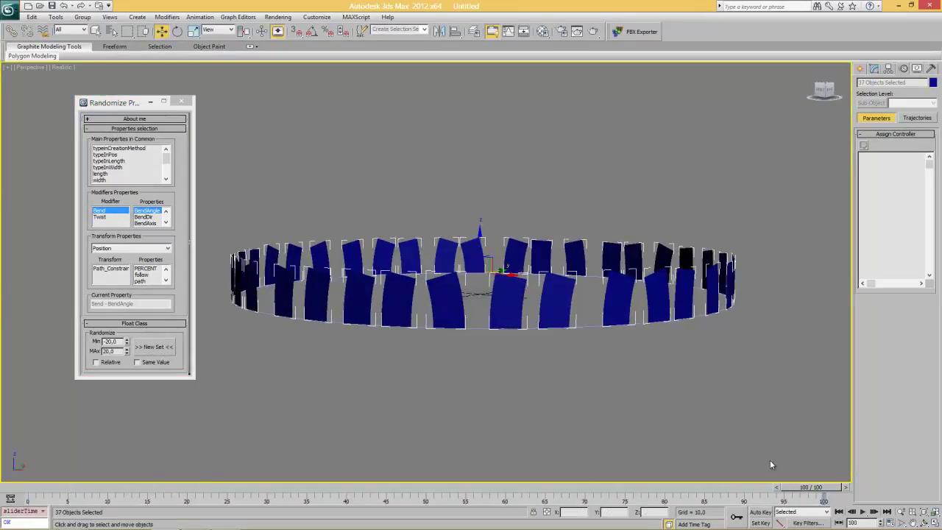
{"action": "key", "text": "n"}
{"action": "left_click_drag", "start_coordinate": [780, 522], "coordinate": [782, 463]}
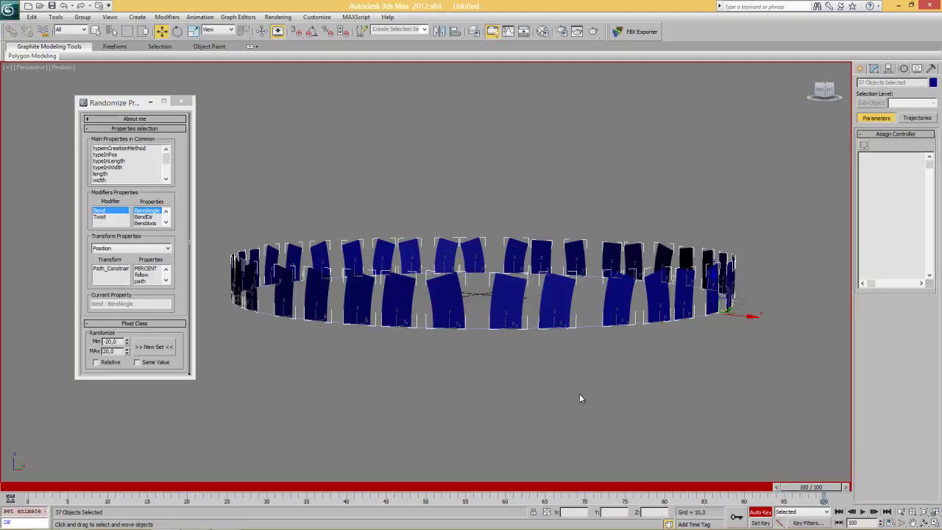
{"action": "mouse_move", "coordinate": [819, 486]}
{"action": "left_mouse_down"}
{"action": "mouse_move", "coordinate": [805, 489]}
{"action": "mouse_move", "coordinate": [828, 490]}
{"action": "left_mouse_up"}
{"action": "left_click", "coordinate": [154, 346]}
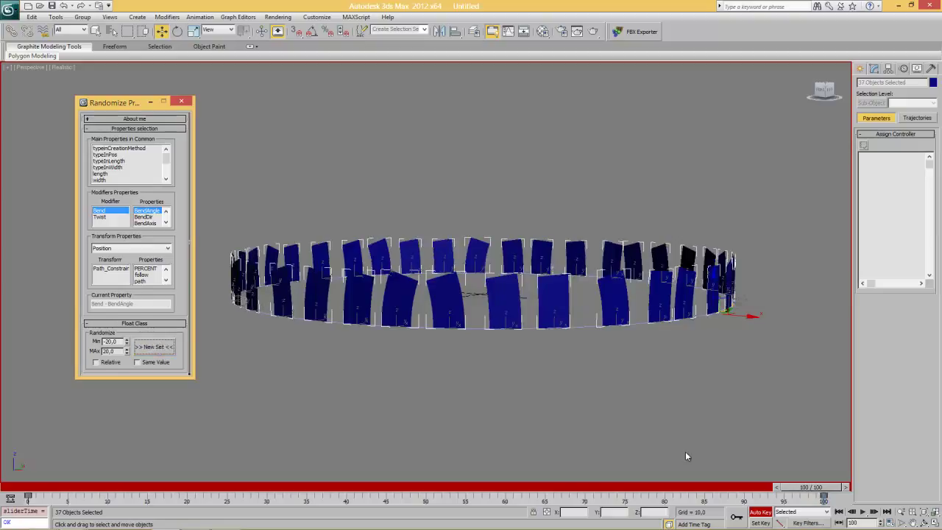
Step: Play back the bend animation, stop it, and return to frame 100
{"action": "left_click", "coordinate": [863, 511]}
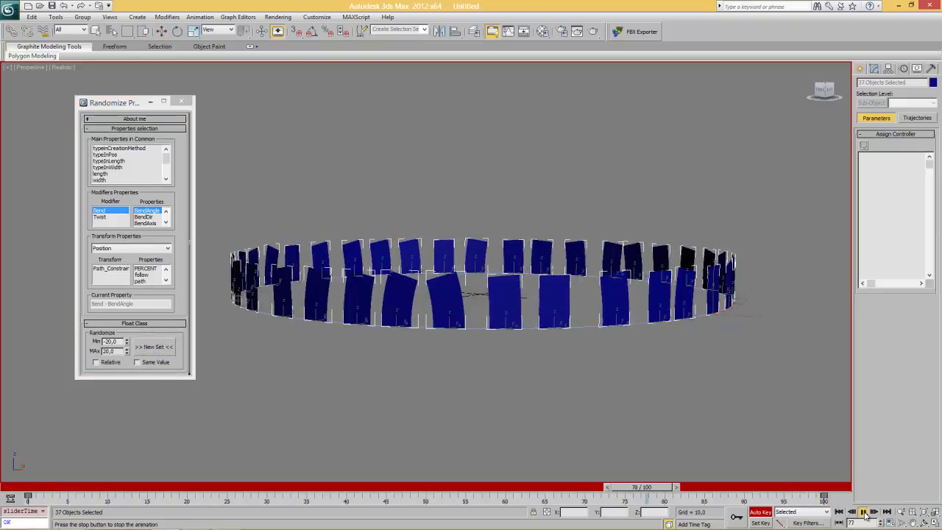
{"action": "left_click", "coordinate": [864, 511]}
{"action": "left_click_drag", "start_coordinate": [58, 494], "coordinate": [808, 505]}
{"action": "key", "text": "w"}
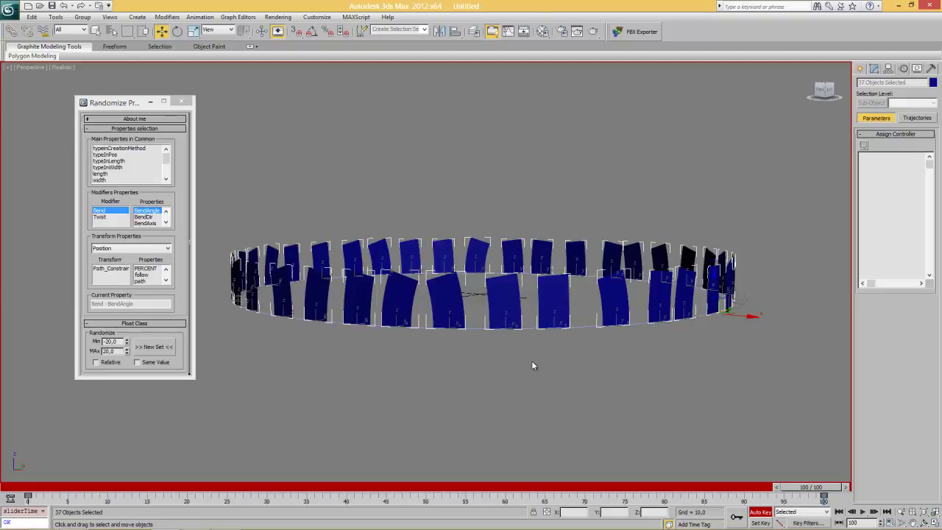
Step: Generate new random bend angle sets at frames 100 and 0, and play back the animation
{"action": "middle_click_drag", "start_coordinate": [430, 355], "coordinate": [434, 354], "text": "alt"}
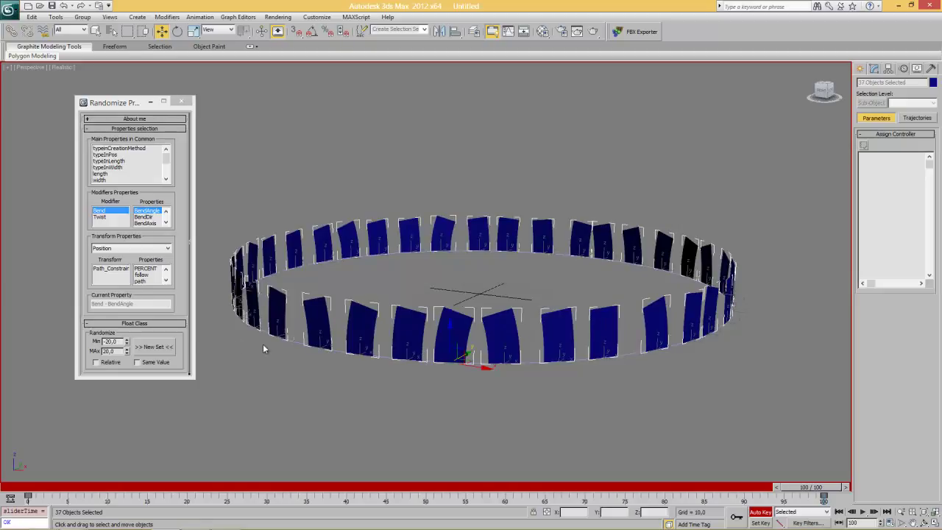
{"action": "left_click", "coordinate": [156, 347]}
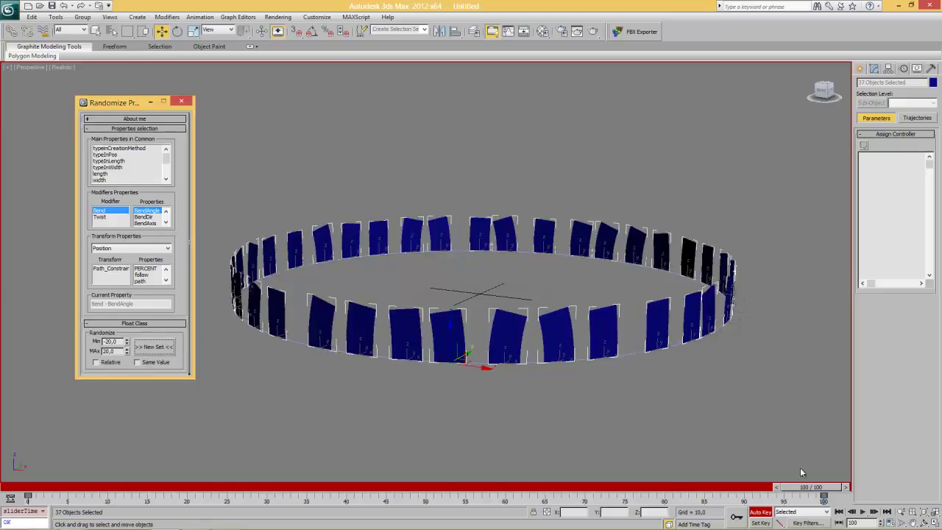
{"action": "left_click", "coordinate": [839, 511]}
{"action": "left_click", "coordinate": [142, 348]}
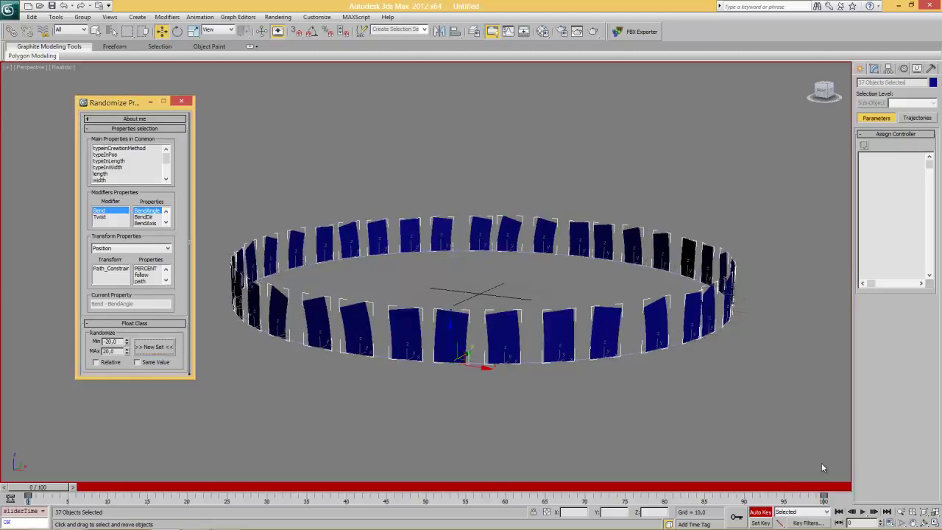
{"action": "left_click", "coordinate": [863, 511]}
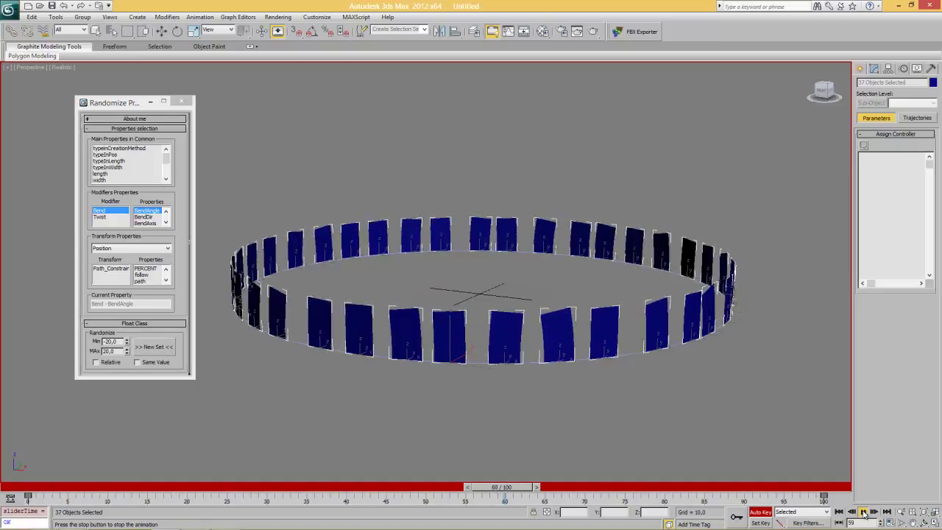
{"action": "left_click", "coordinate": [863, 511]}
Step: Return to frame 100 and extend the animation's end time to 500
{"action": "left_click_drag", "start_coordinate": [644, 488], "coordinate": [828, 488]}
{"action": "key", "text": "w"}
{"action": "left_click", "coordinate": [891, 523]}
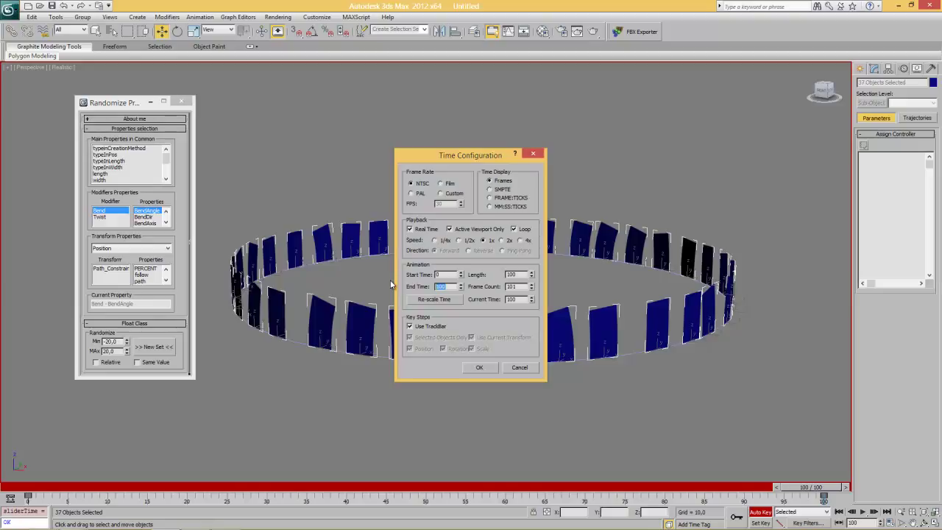
{"action": "left_click", "coordinate": [479, 368]}
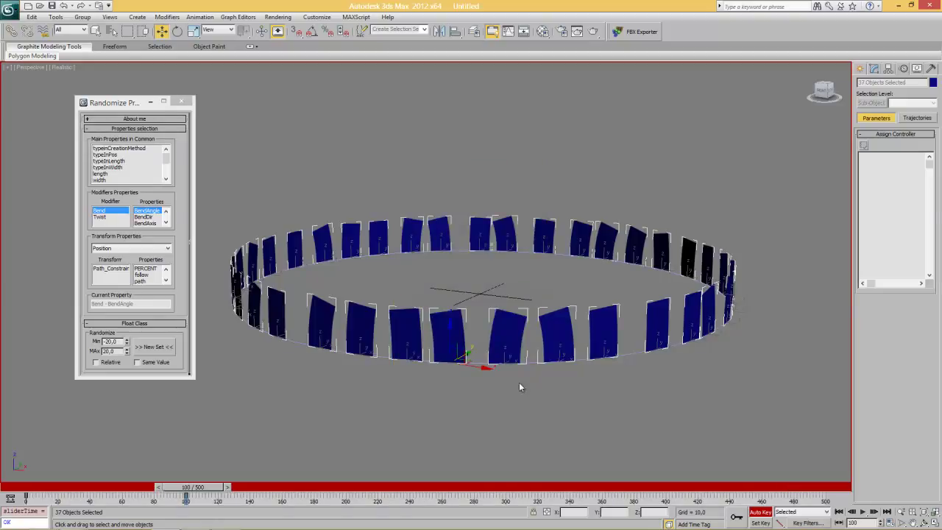
Step: Generate new random bend angle sets at further frames along the timeline up to frame 500, and play back the animation
{"action": "key", "text": "/"}
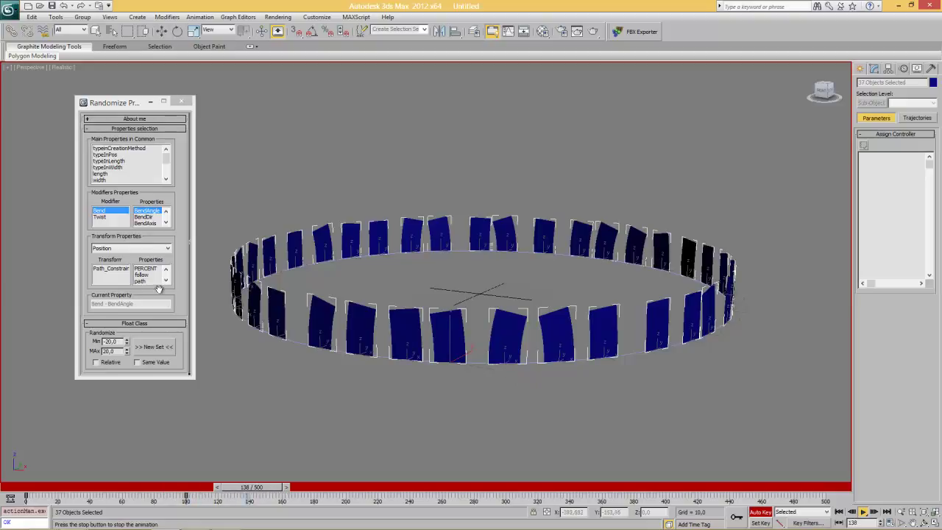
{"action": "left_click", "coordinate": [159, 353]}
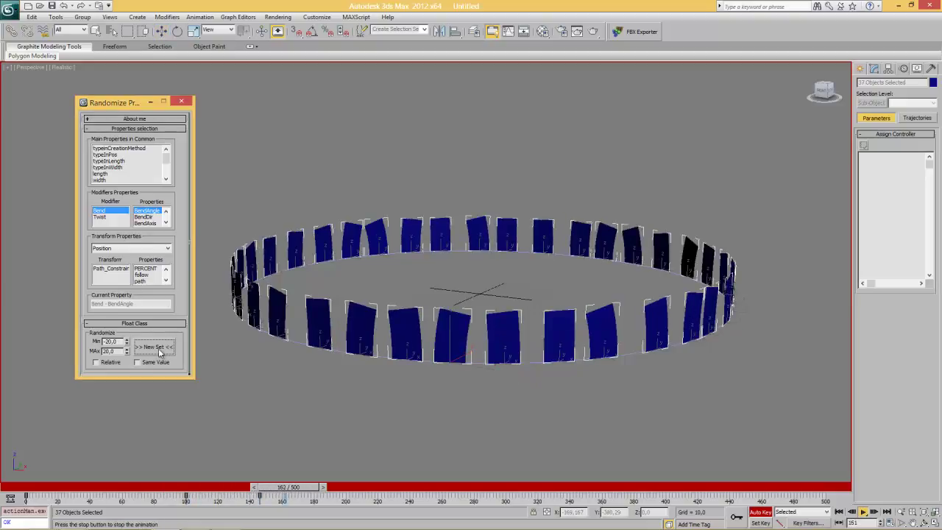
{"action": "left_click", "coordinate": [159, 346]}
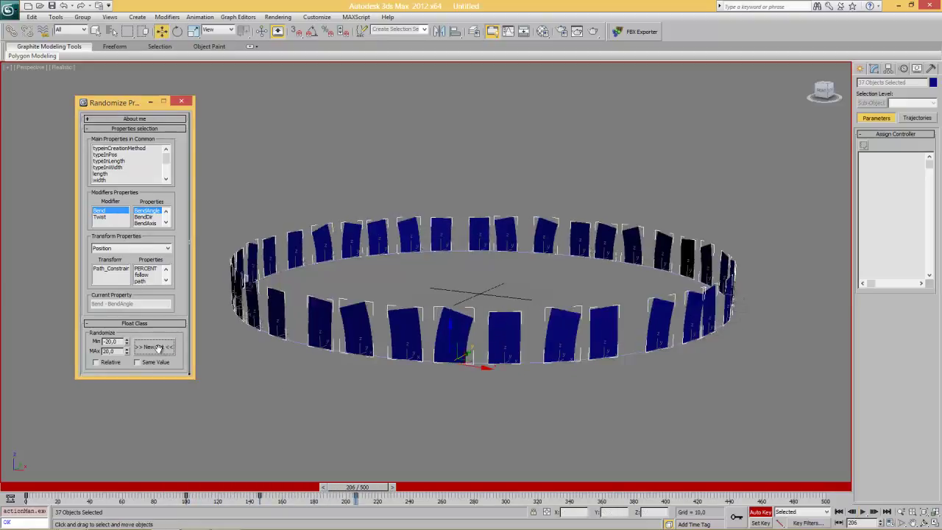
{"action": "left_click_drag", "start_coordinate": [370, 483], "coordinate": [812, 487]}
{"action": "left_click", "coordinate": [154, 347]}
{"action": "left_click", "coordinate": [154, 346]}
{"action": "left_click", "coordinate": [156, 349]}
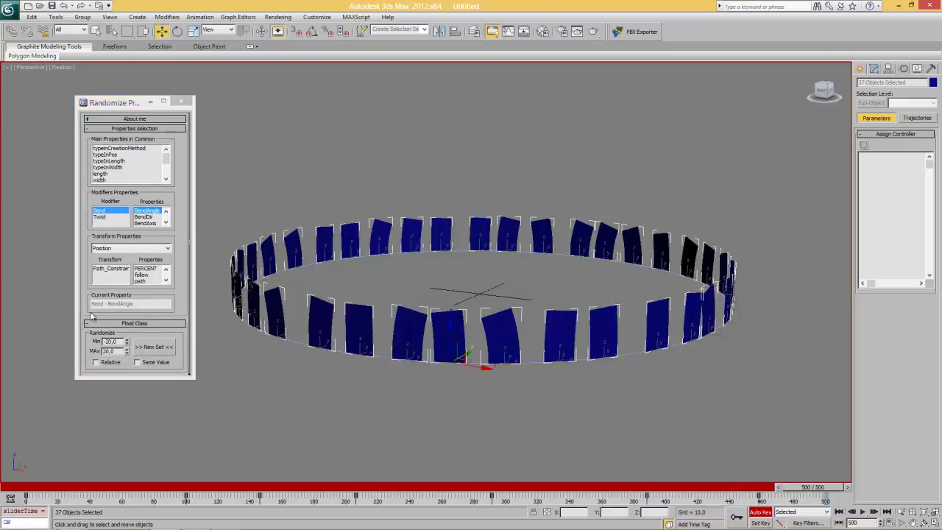
{"action": "left_click", "coordinate": [863, 512]}
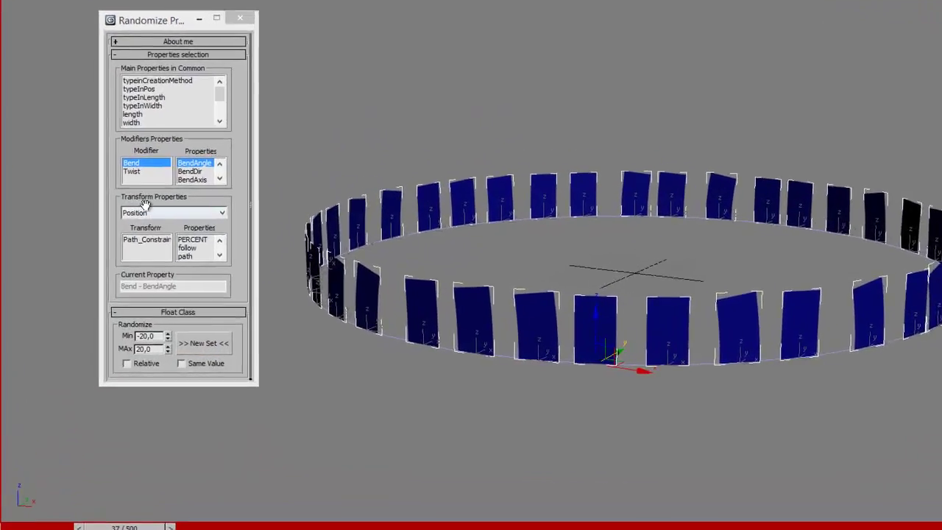
Step: Choose the Twist modifier's angle as the property to randomize
{"action": "left_click", "coordinate": [133, 171]}
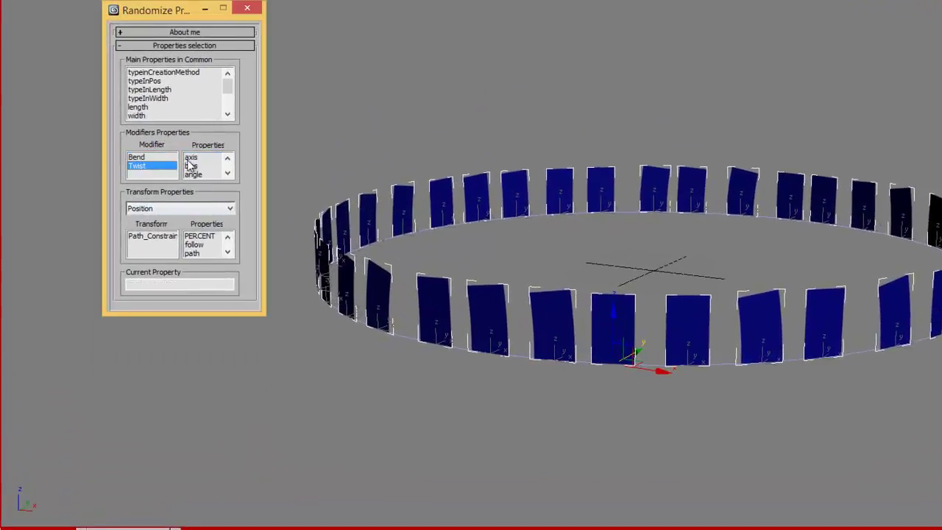
{"action": "left_click", "coordinate": [190, 163]}
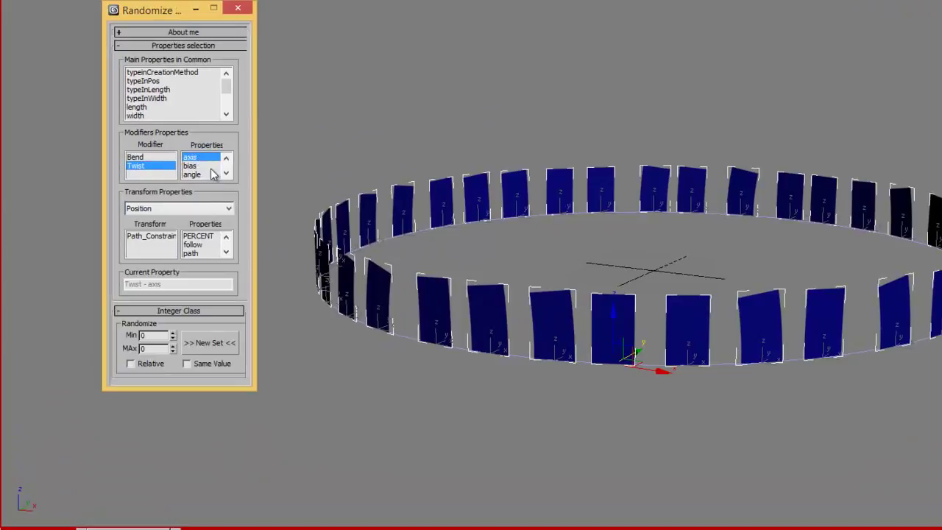
{"action": "left_click", "coordinate": [226, 174]}
{"action": "left_click", "coordinate": [227, 175]}
{"action": "left_click", "coordinate": [191, 160]}
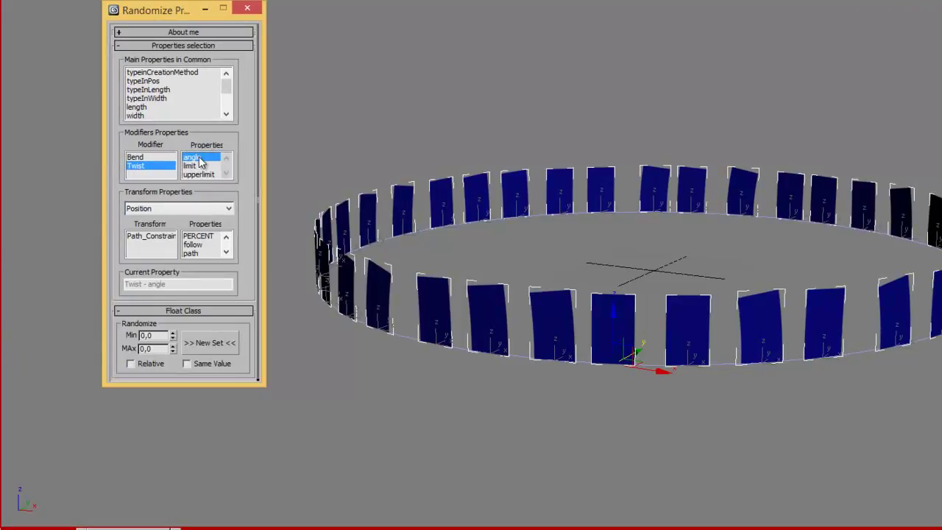
Step: Set the twist angle range from -30 to 30 and generate a random set for the planes
{"action": "double_click", "coordinate": [151, 334]}
{"action": "key", "text": "Tab"}
{"action": "type", "text": "30"}
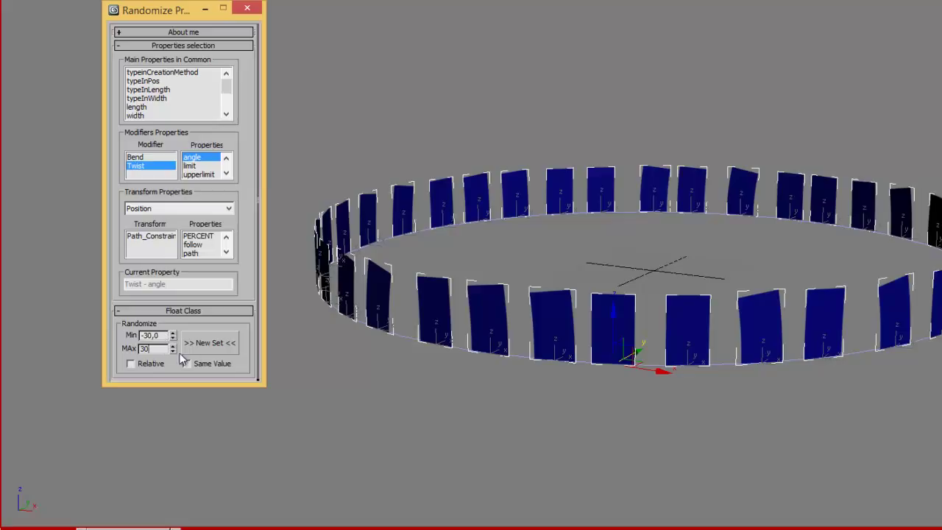
{"action": "left_click", "coordinate": [212, 348]}
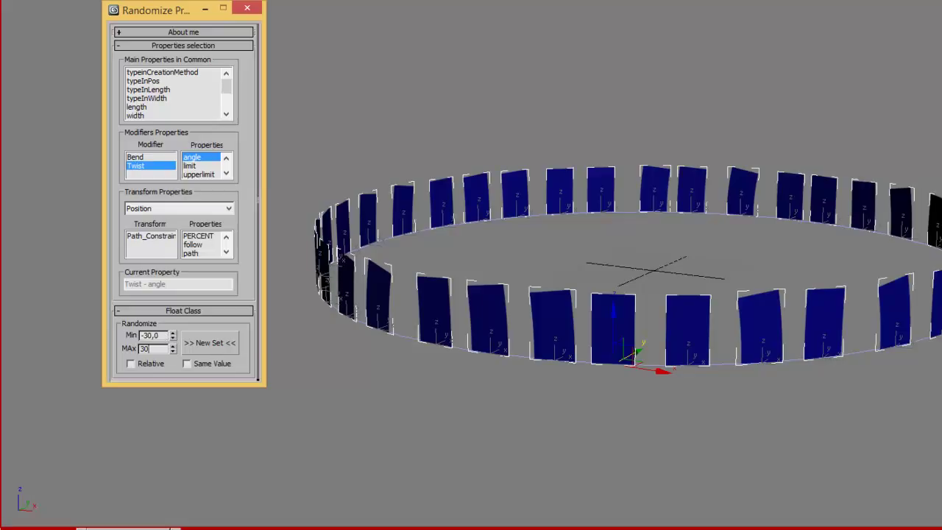
{"action": "left_click", "coordinate": [209, 350]}
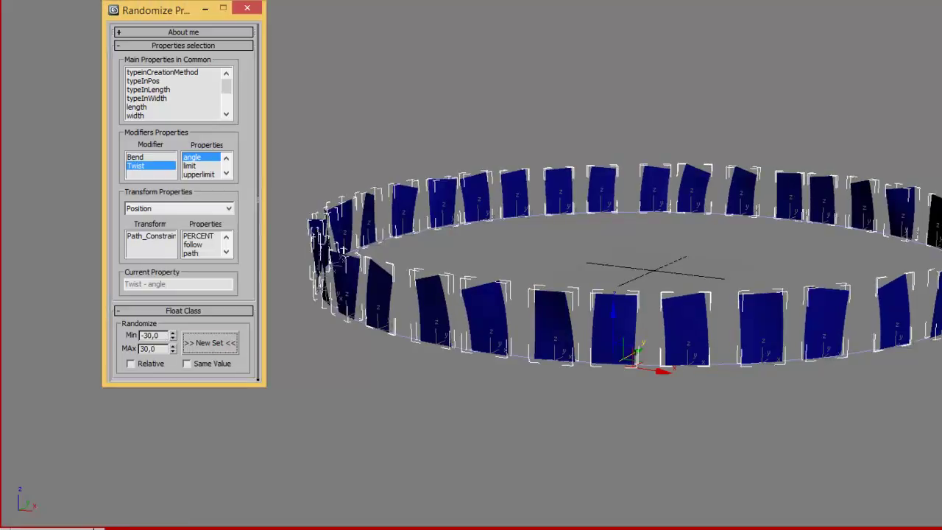
Step: Set the twist angle range from -45 to 45 and generate new random sets for the planes
{"action": "double_click", "coordinate": [157, 336]}
{"action": "type", "text": "-45"}
{"action": "key", "text": "Tab"}
{"action": "type", "text": "45"}
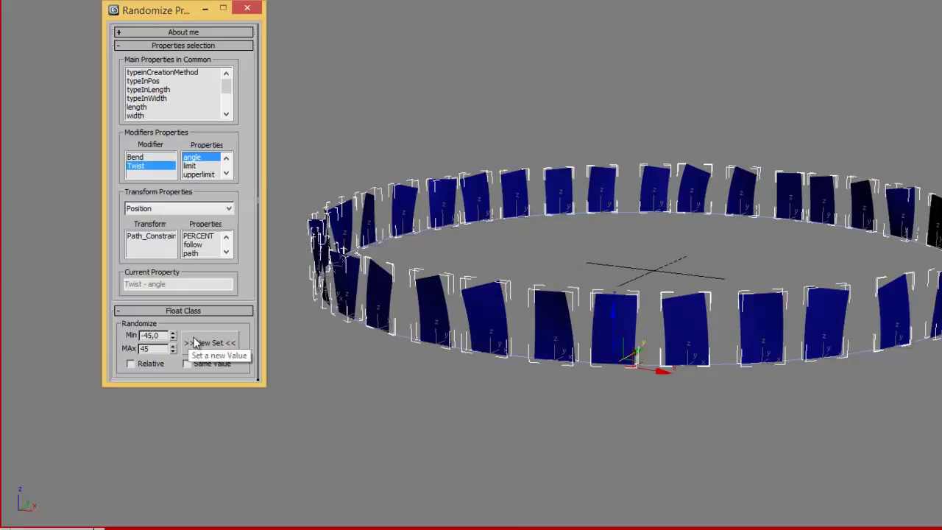
{"action": "left_click", "coordinate": [208, 342]}
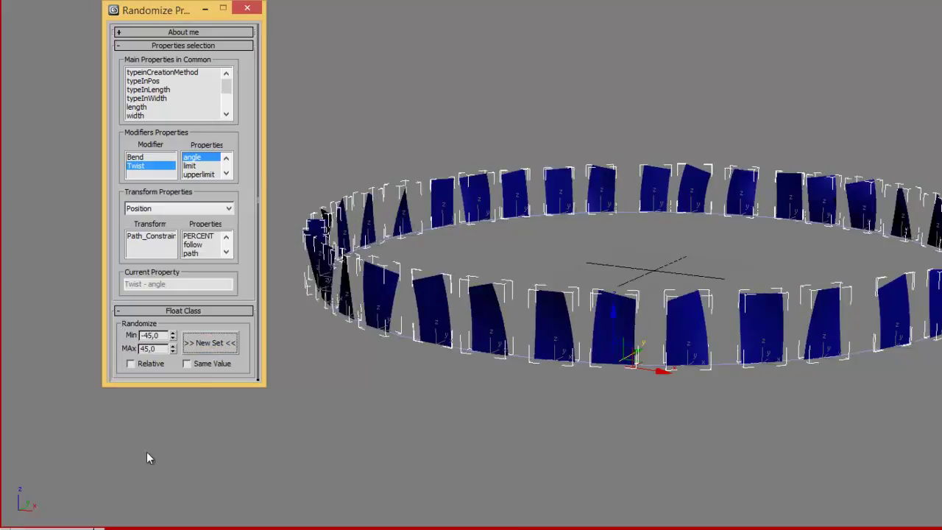
{"action": "key", "text": "space"}
{"action": "key", "text": "space"}
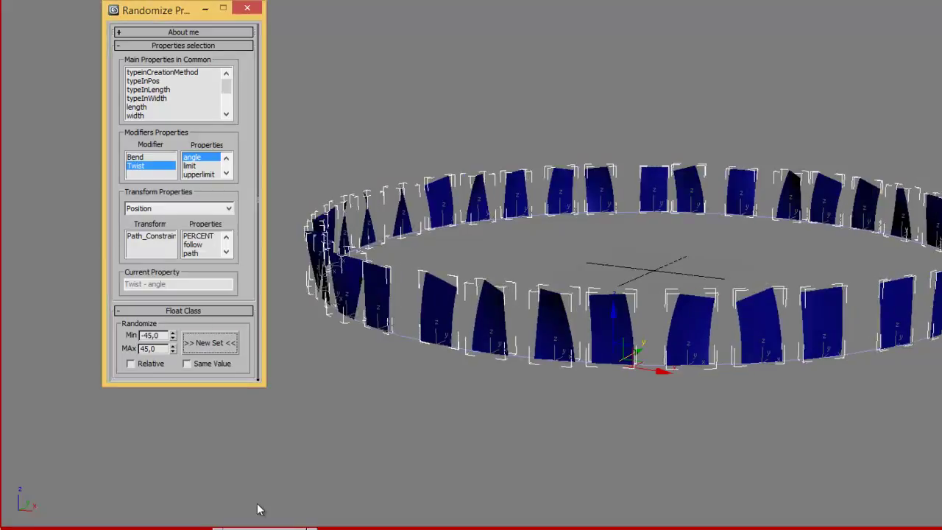
Step: Generate new random twist angle sets at several further frames along the timeline up to frame 500
{"action": "left_click_drag", "start_coordinate": [265, 529], "coordinate": [430, 528]}
{"action": "left_click", "coordinate": [215, 343]}
{"action": "left_click_drag", "start_coordinate": [310, 490], "coordinate": [357, 488]}
{"action": "left_click", "coordinate": [153, 347]}
{"action": "left_click", "coordinate": [154, 347]}
{"action": "left_click_drag", "start_coordinate": [468, 488], "coordinate": [810, 490]}
{"action": "left_click", "coordinate": [154, 347]}
{"action": "left_click", "coordinate": [153, 346]}
{"action": "left_click", "coordinate": [154, 346]}
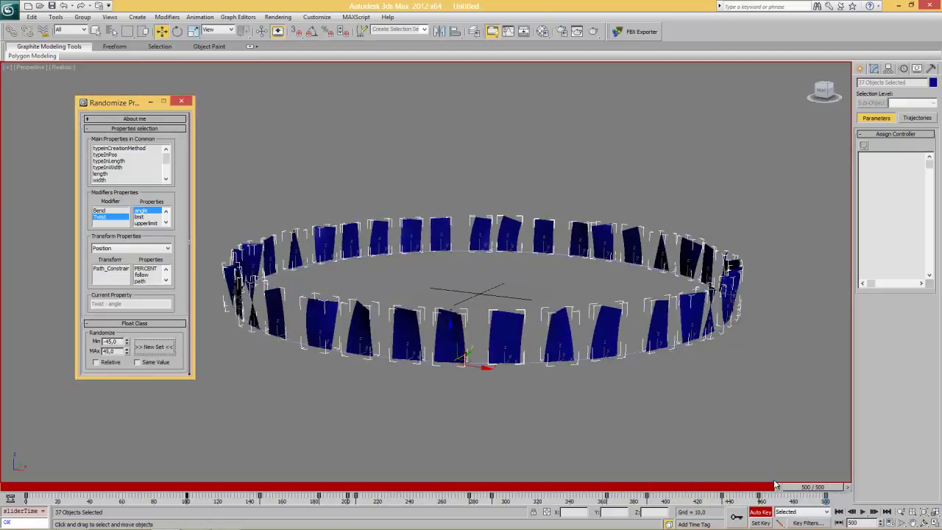
Step: Turn off Auto Key, play back the combined bend and twist animation while examining the planes up close, and stop it
{"action": "left_click", "coordinate": [761, 512]}
{"action": "left_click", "coordinate": [862, 511]}
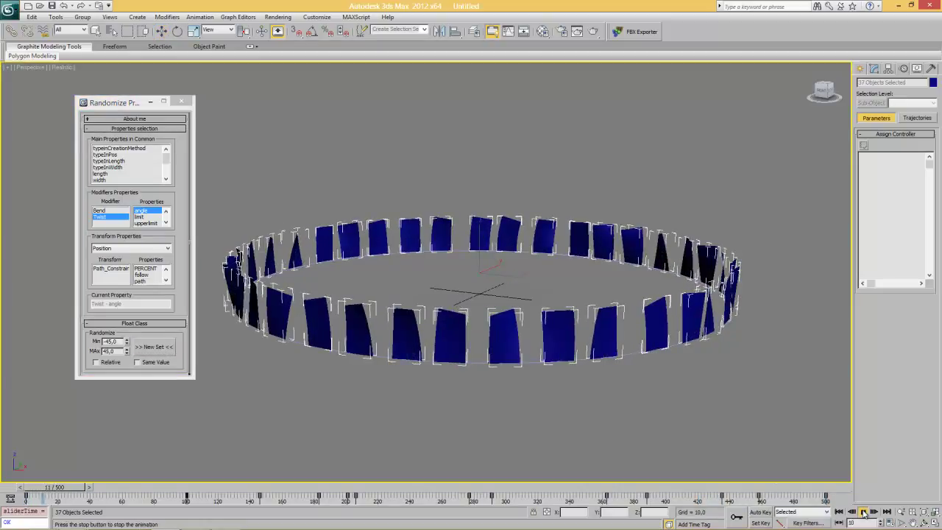
{"action": "scroll", "coordinate": [500, 293], "scroll_direction": "up", "scroll_amount": 5}
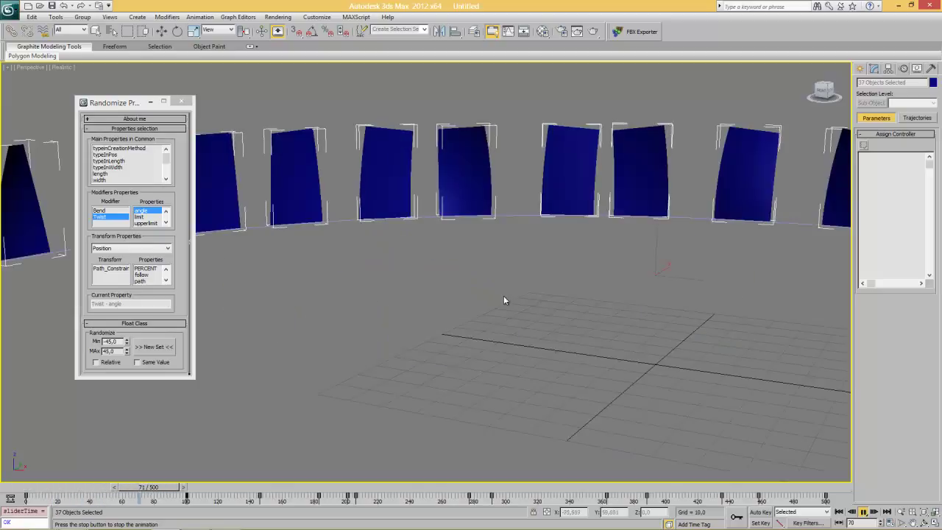
{"action": "middle_click_drag", "start_coordinate": [504, 307], "coordinate": [395, 341]}
{"action": "scroll", "coordinate": [479, 358], "scroll_direction": "up", "scroll_amount": 3}
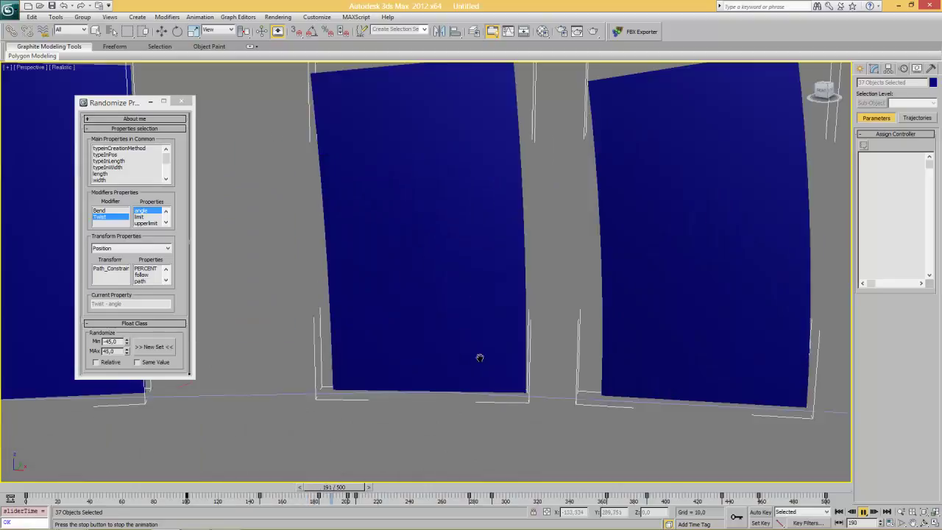
{"action": "middle_click_drag", "start_coordinate": [480, 358], "coordinate": [520, 401]}
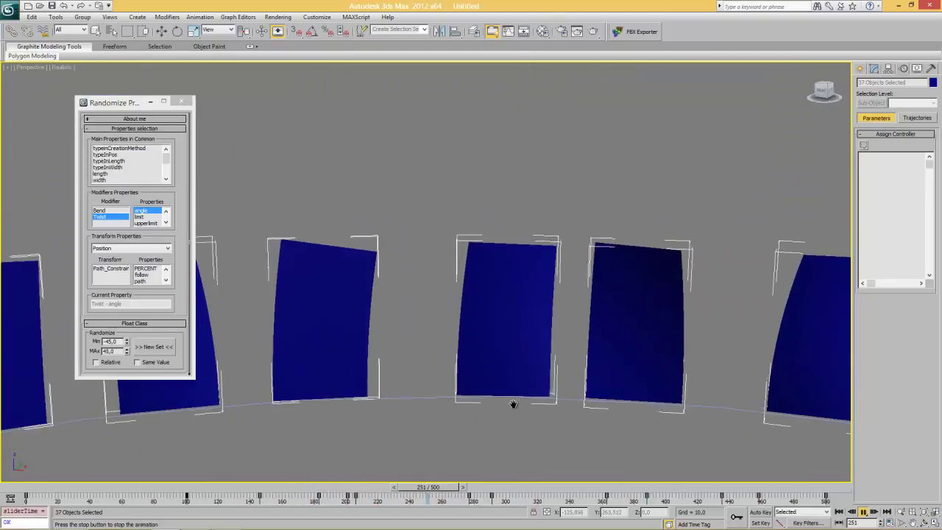
{"action": "scroll", "coordinate": [490, 404], "scroll_direction": "down", "scroll_amount": 3}
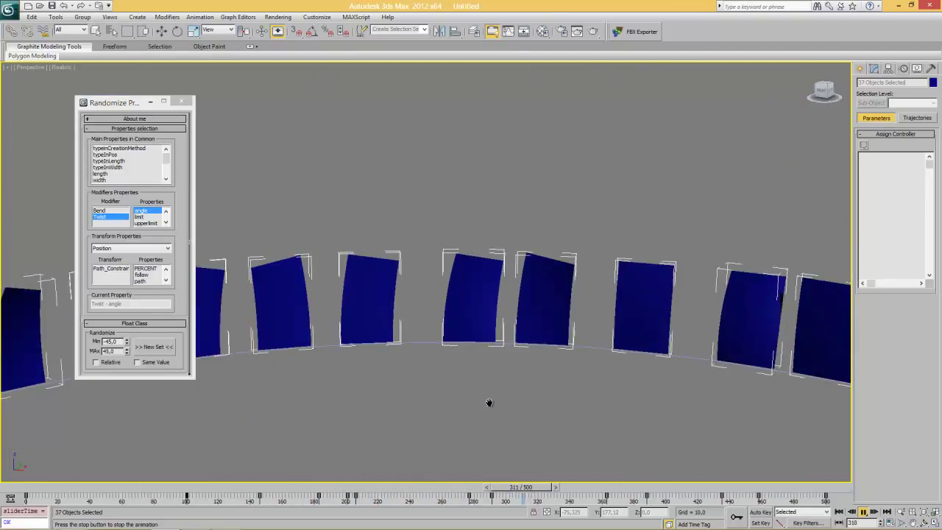
{"action": "key", "text": "/"}
{"action": "scroll", "coordinate": [471, 364], "scroll_direction": "down", "scroll_amount": 5}
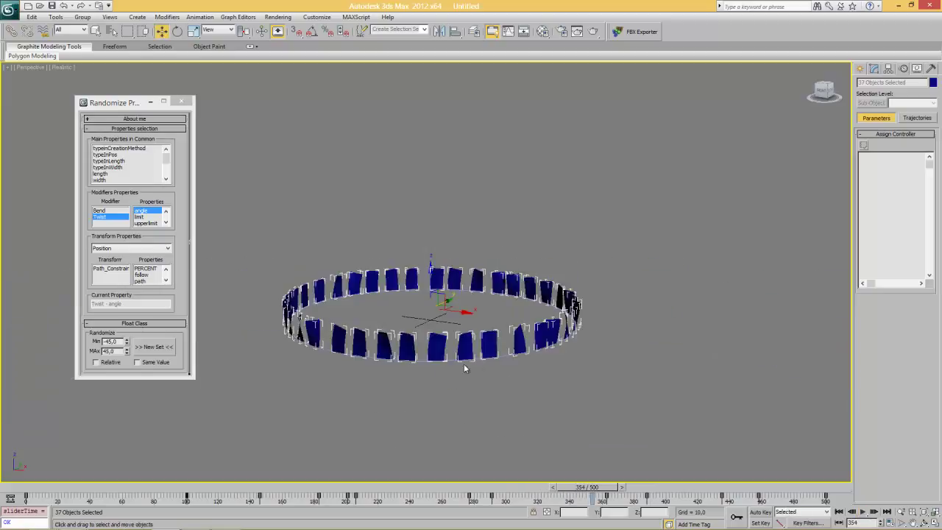
{"action": "scroll", "coordinate": [461, 367], "scroll_direction": "up", "scroll_amount": 2}
{"action": "middle_click_drag", "start_coordinate": [460, 367], "coordinate": [521, 372]}
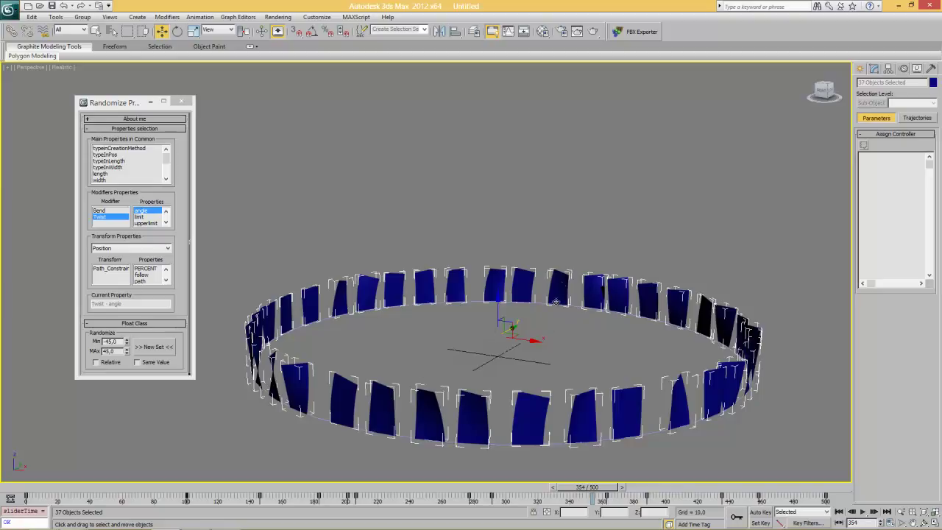
Step: Select one plane at the far side of the ring and hold the scene as a restore point
{"action": "left_click", "coordinate": [557, 291]}
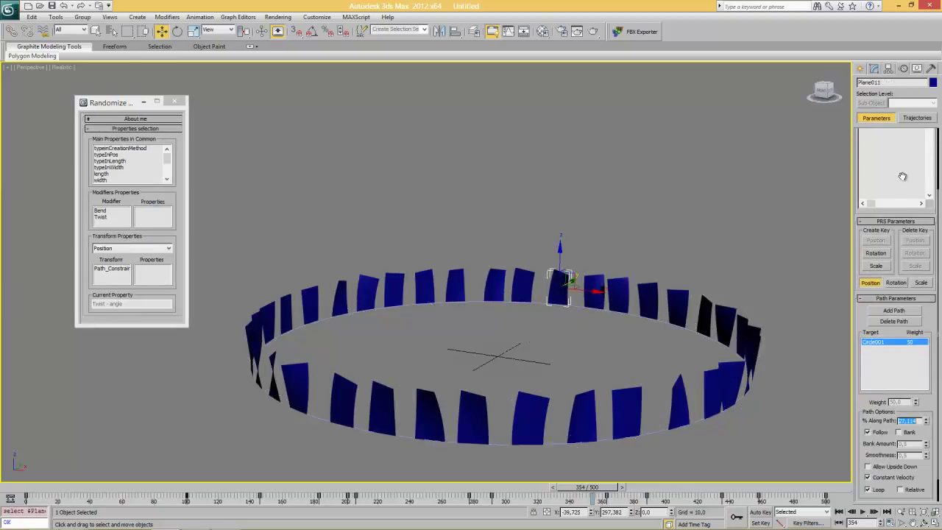
{"action": "left_click", "coordinate": [32, 17]}
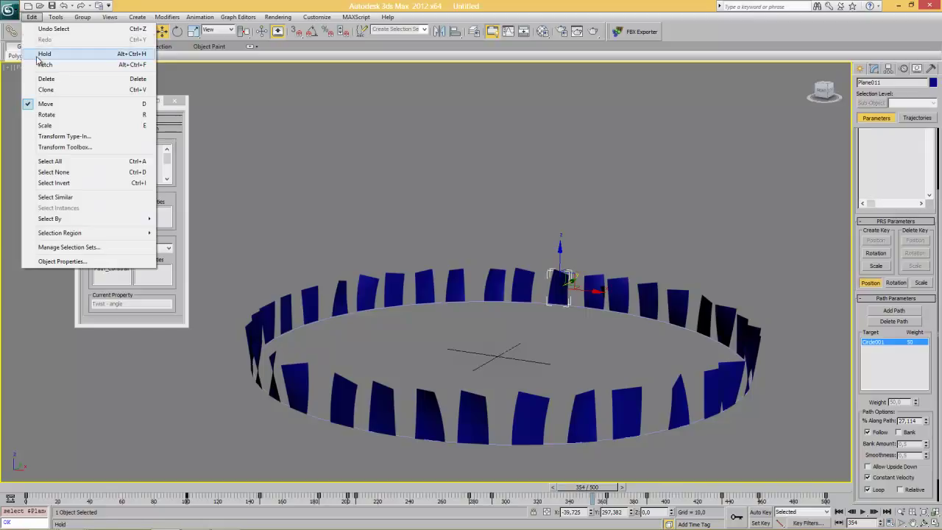
{"action": "left_click", "coordinate": [44, 53]}
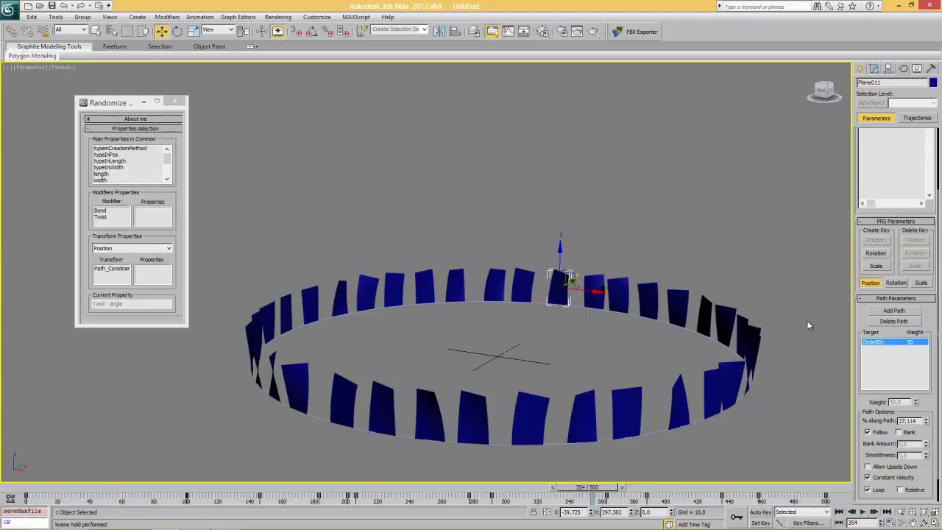
Step: Try lengths of 122 and 102 and a width of 51.9 on the selected plane's base object, undoing each change
{"action": "left_click", "coordinate": [860, 68]}
{"action": "left_click", "coordinate": [874, 69]}
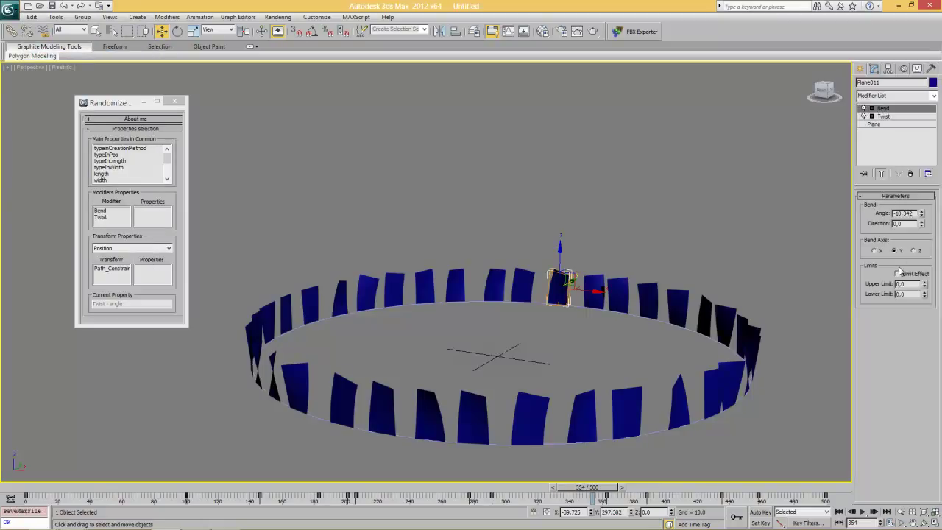
{"action": "left_click", "coordinate": [883, 124]}
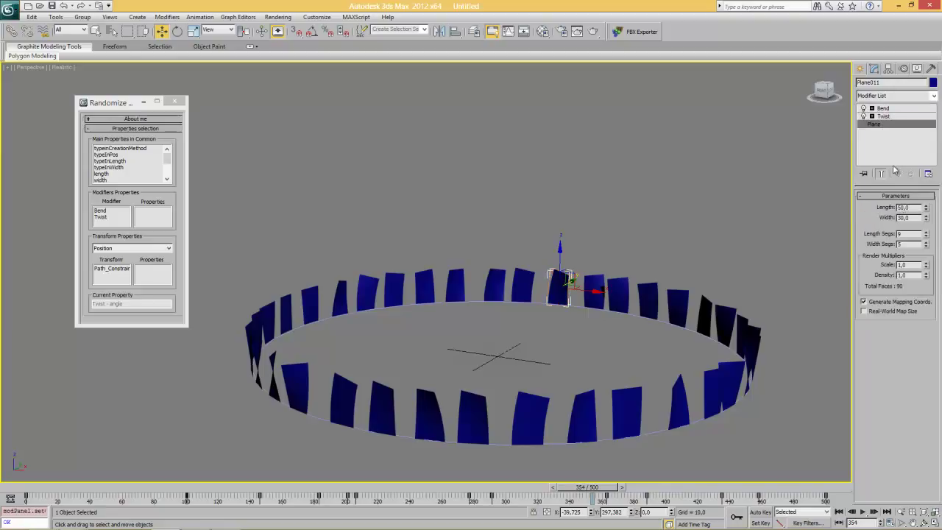
{"action": "key", "text": "z"}
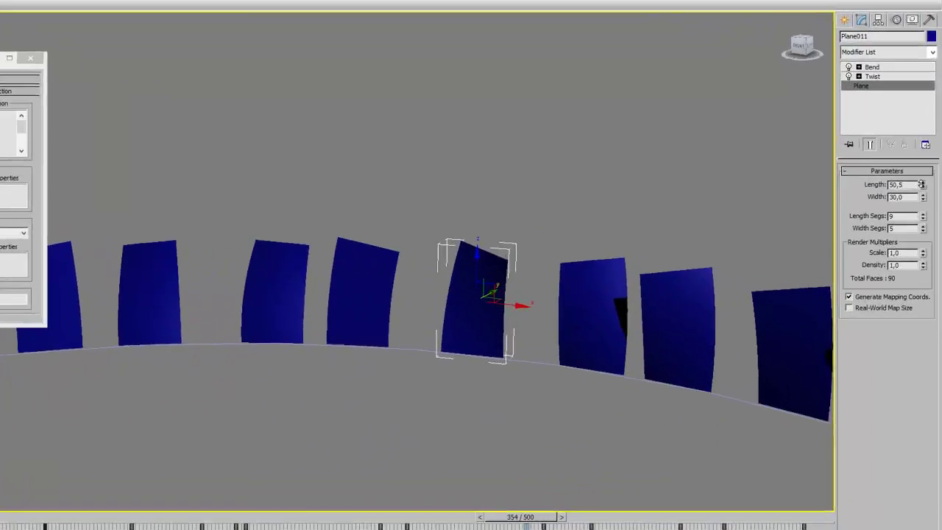
{"action": "left_click_drag", "start_coordinate": [926, 207], "coordinate": [922, 71]}
{"action": "key", "text": "ctrl+z"}
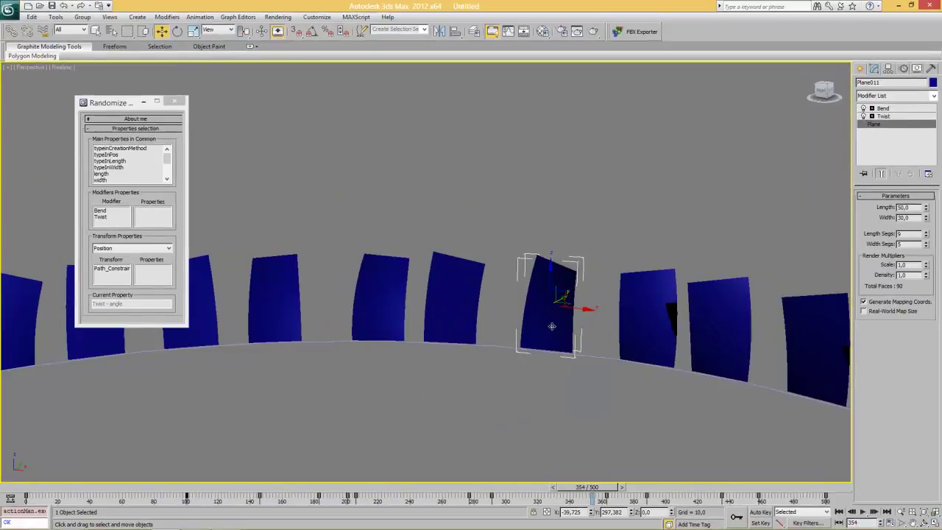
Step: Select all the planes of the ring together from a level side view
{"action": "scroll", "coordinate": [499, 321], "scroll_direction": "down", "scroll_amount": 5}
{"action": "middle_click_drag", "start_coordinate": [499, 321], "coordinate": [470, 332], "text": "alt"}
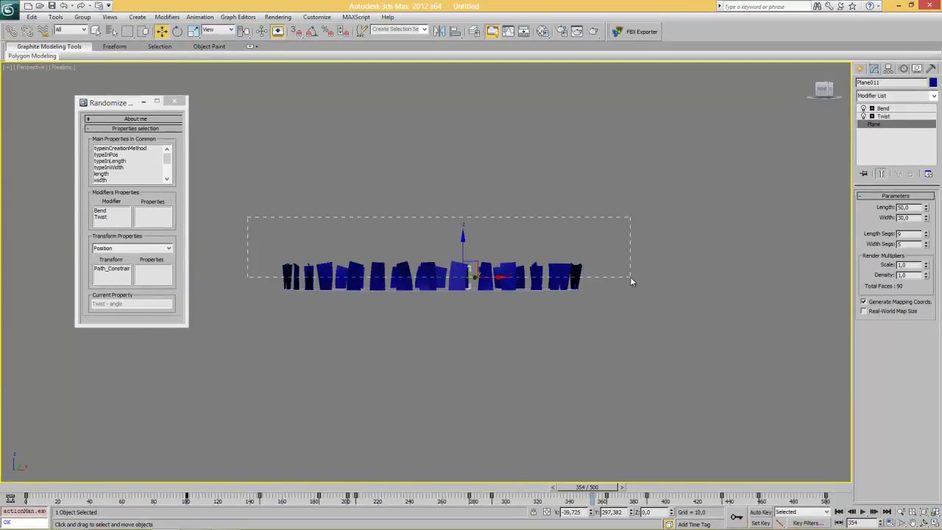
{"action": "left_click_drag", "start_coordinate": [631, 280], "coordinate": [629, 283]}
Step: Bring up the MAXScript Listener in the multi-viewport layout and clear its output area
{"action": "right_click", "coordinate": [33, 520]}
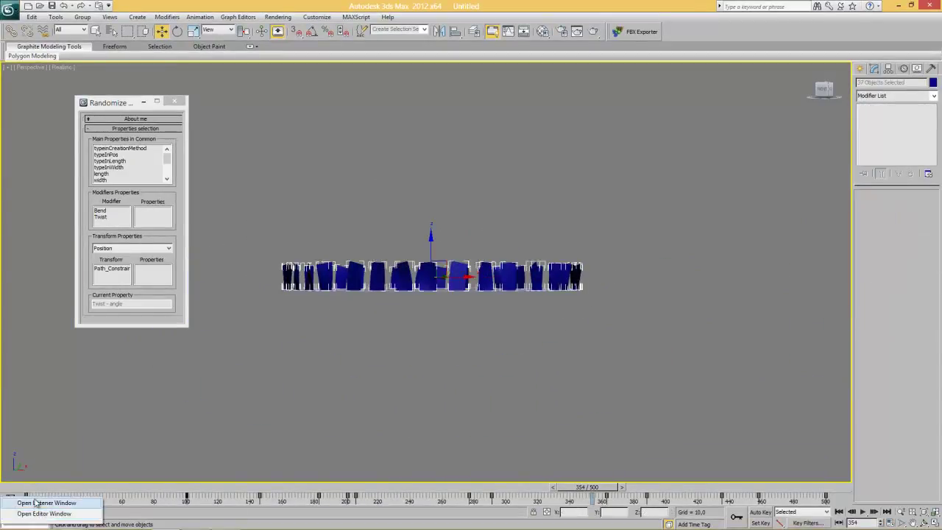
{"action": "key", "text": "Escape"}
{"action": "right_click", "coordinate": [245, 394]}
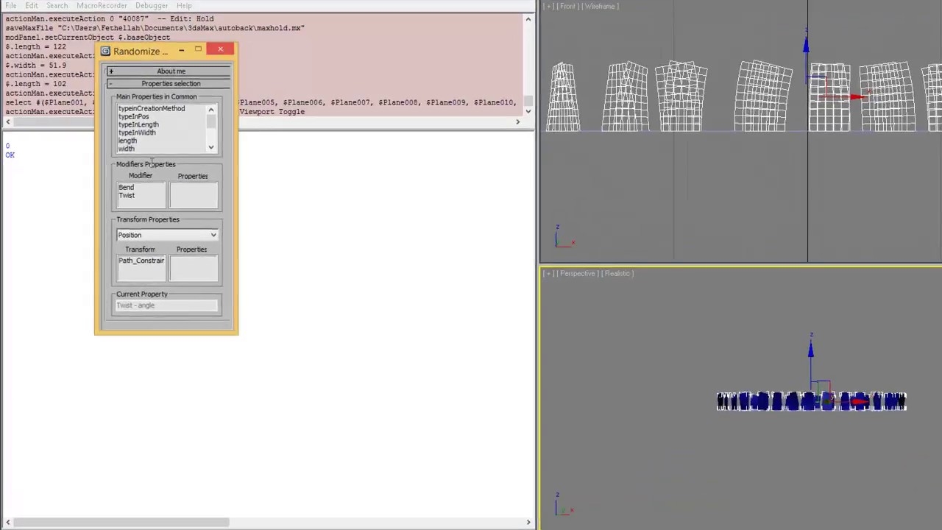
{"action": "left_click_drag", "start_coordinate": [8, 136], "coordinate": [94, 199]}
{"action": "key", "text": "Delete"}
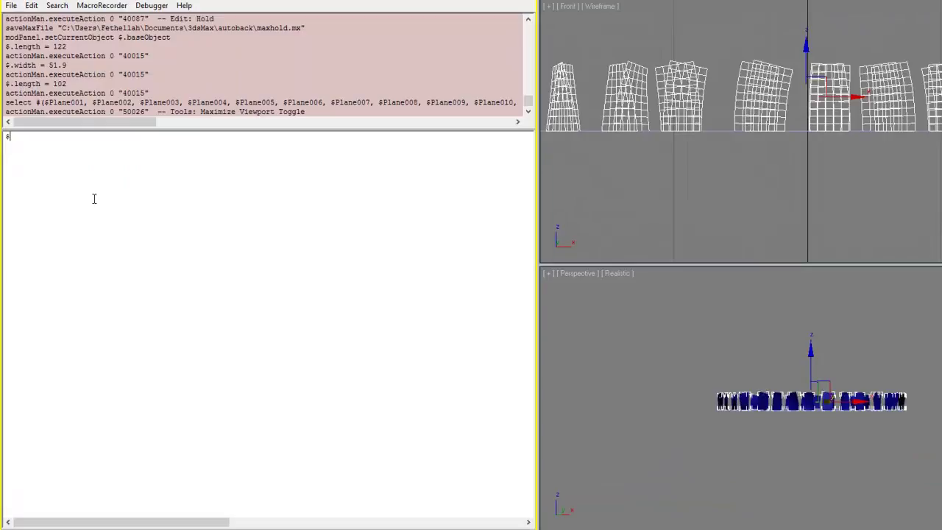
Step: Select a single plane in the Front viewport and query its scale in the Listener with $.scale
{"action": "left_click", "coordinate": [763, 99]}
{"action": "left_click", "coordinate": [94, 240]}
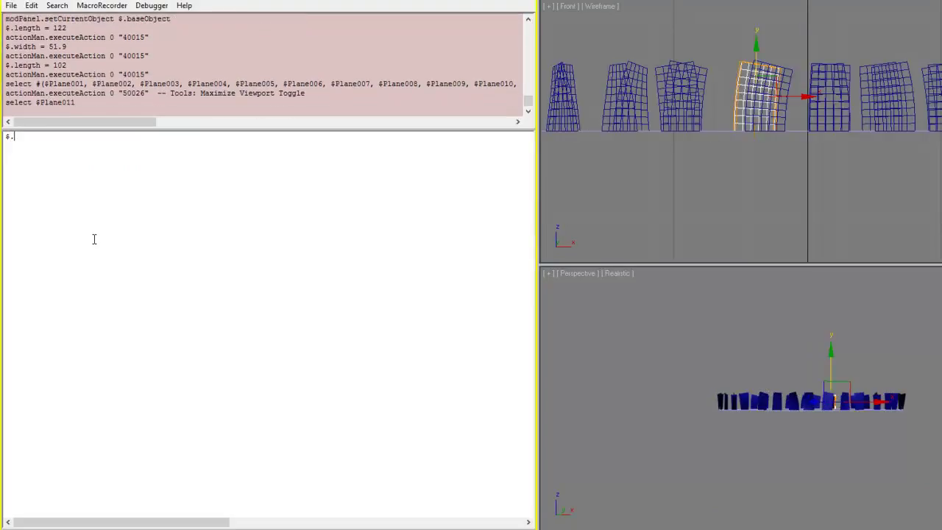
{"action": "key", "text": "Return"}
{"action": "left_click_drag", "start_coordinate": [49, 149], "coordinate": [6, 147]}
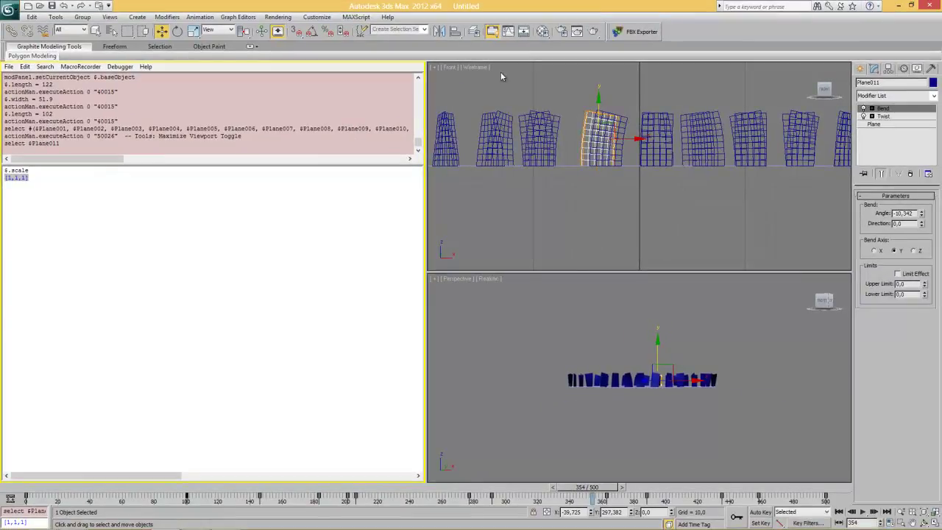
Step: Open the Randomize Properties script and select all the planes of the ring in the Front viewport
{"action": "left_click", "coordinate": [618, 33]}
{"action": "left_click_drag", "start_coordinate": [459, 164], "coordinate": [255, 188]}
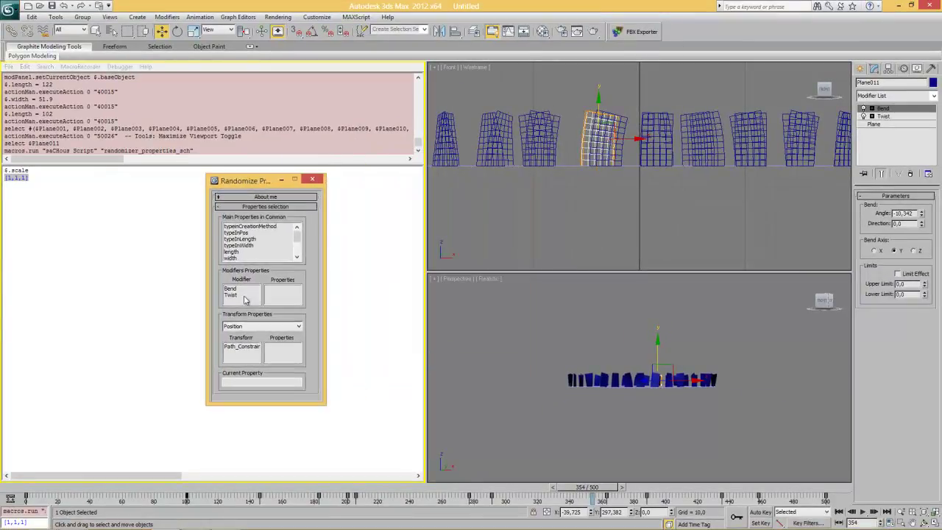
{"action": "left_click", "coordinate": [243, 327]}
{"action": "left_click", "coordinate": [232, 335]}
{"action": "scroll", "coordinate": [530, 209], "scroll_direction": "down", "scroll_amount": 5}
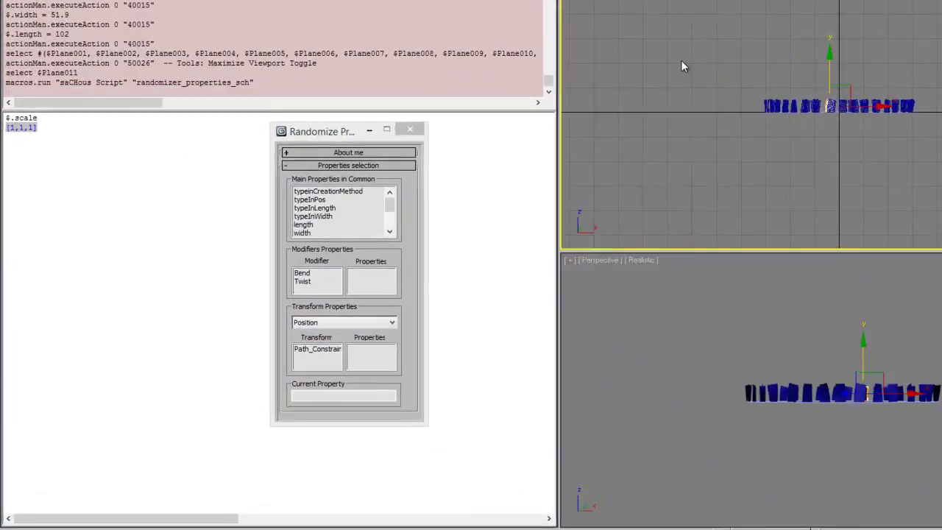
{"action": "left_click_drag", "start_coordinate": [681, 67], "coordinate": [912, 112]}
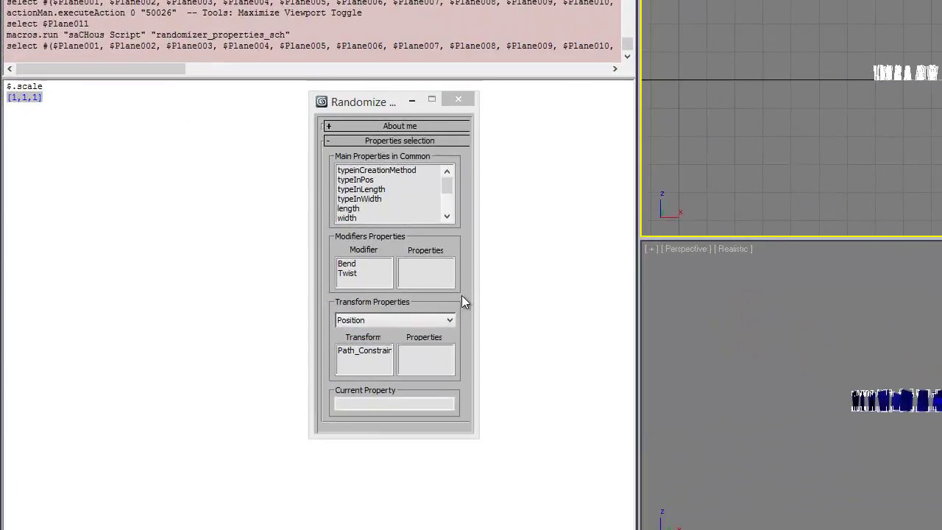
Step: Choose the value property of the planes' bezier_scale transform as the property to randomize
{"action": "left_click", "coordinate": [316, 351]}
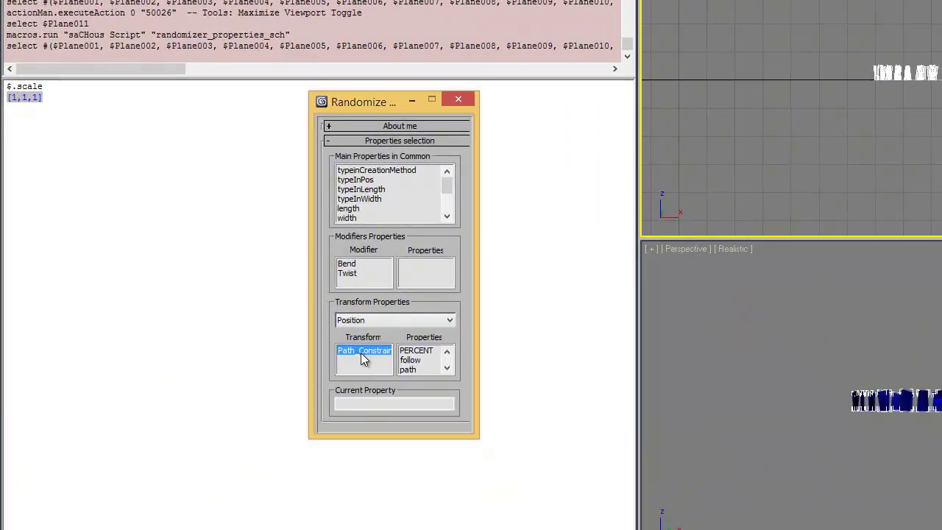
{"action": "left_click", "coordinate": [368, 317]}
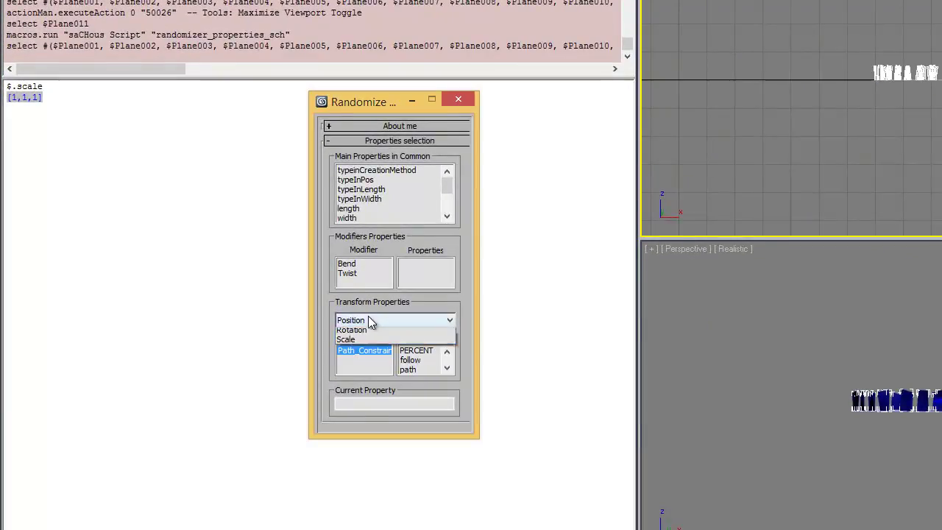
{"action": "left_click", "coordinate": [358, 351]}
{"action": "left_click", "coordinate": [360, 352]}
{"action": "left_click", "coordinate": [409, 352]}
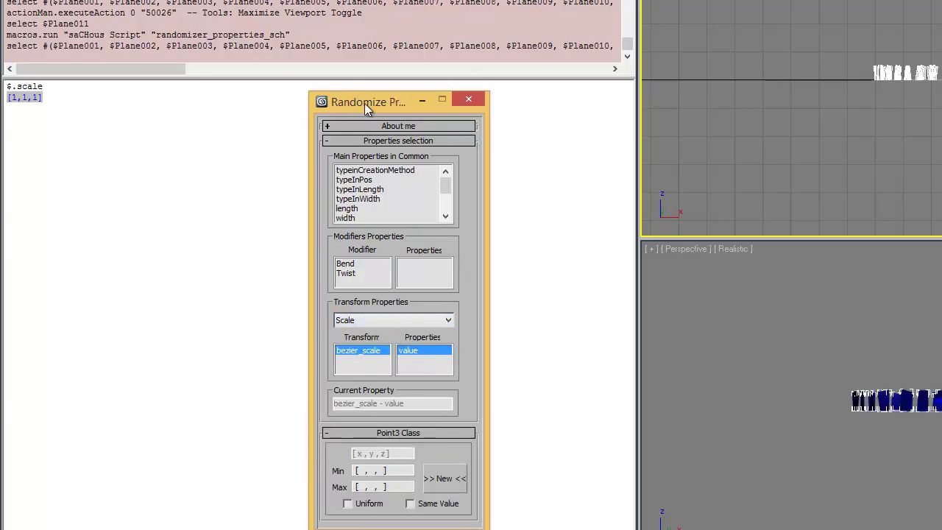
{"action": "left_click_drag", "start_coordinate": [364, 103], "coordinate": [316, 0]}
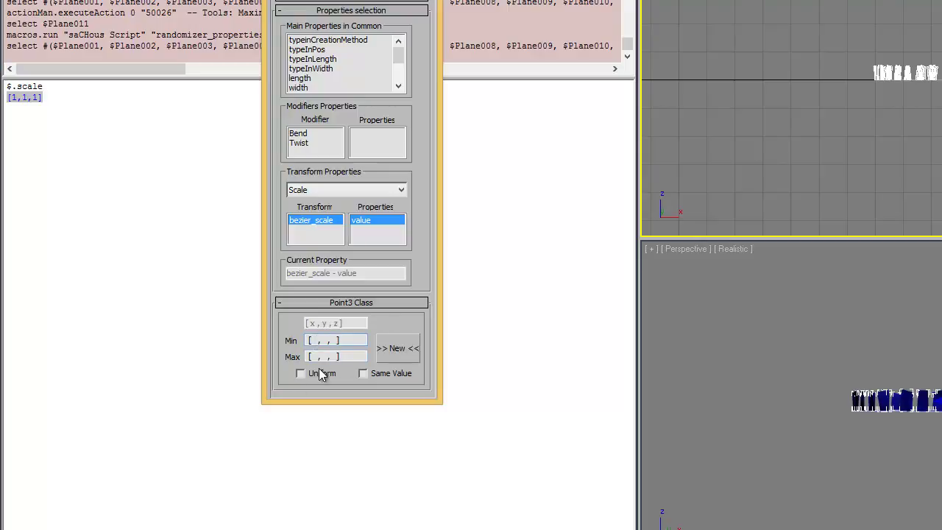
Step: Set the random scale range to a minimum of [0.75, 0.75, 1] and a maximum of [1.25, 1.25, 1]
{"action": "type", "text": "0.75 , "}
{"action": "type", "text": "0.75 , "}
{"action": "type", "text": "1"}
{"action": "type", "text": "5,1"}
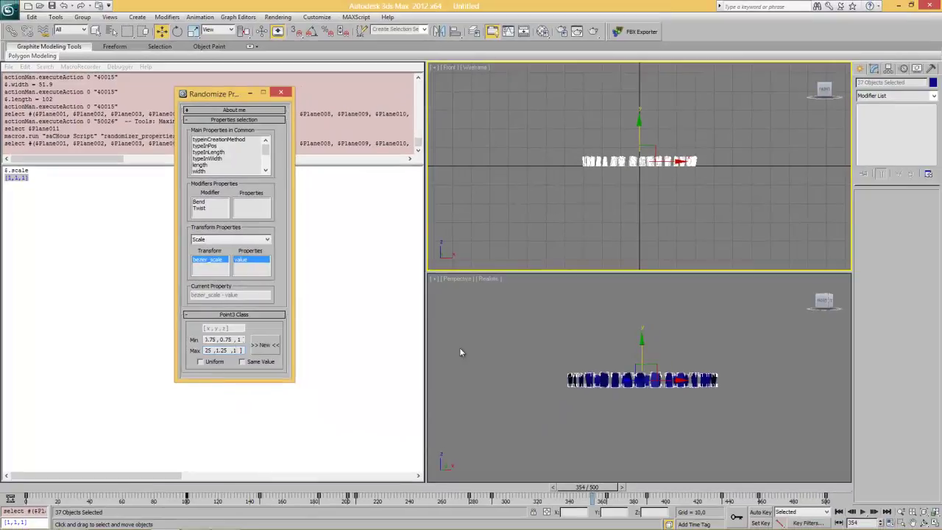
Step: Hold the scene and generate new random scale values for the selected planes several times
{"action": "left_click", "coordinate": [32, 16]}
{"action": "left_click", "coordinate": [59, 55]}
{"action": "left_click", "coordinate": [266, 345]}
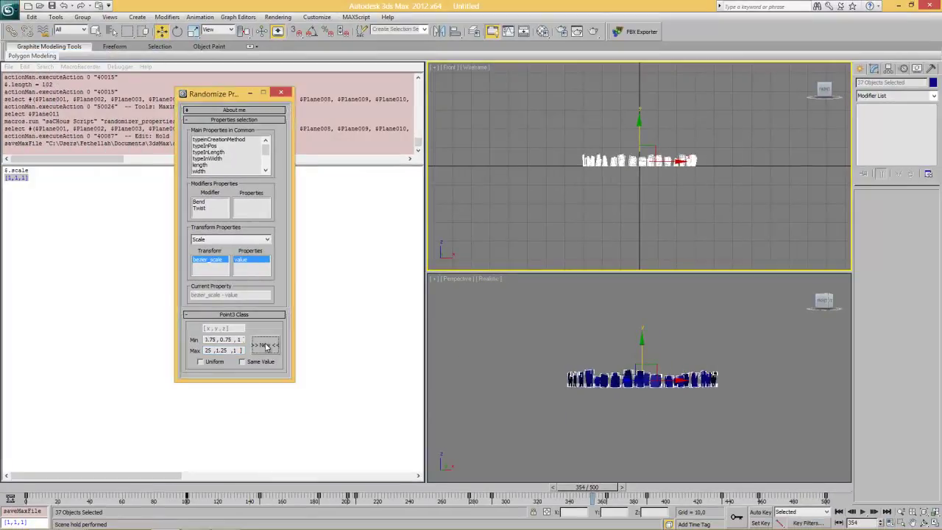
{"action": "scroll", "coordinate": [610, 370], "scroll_direction": "up", "scroll_amount": 6}
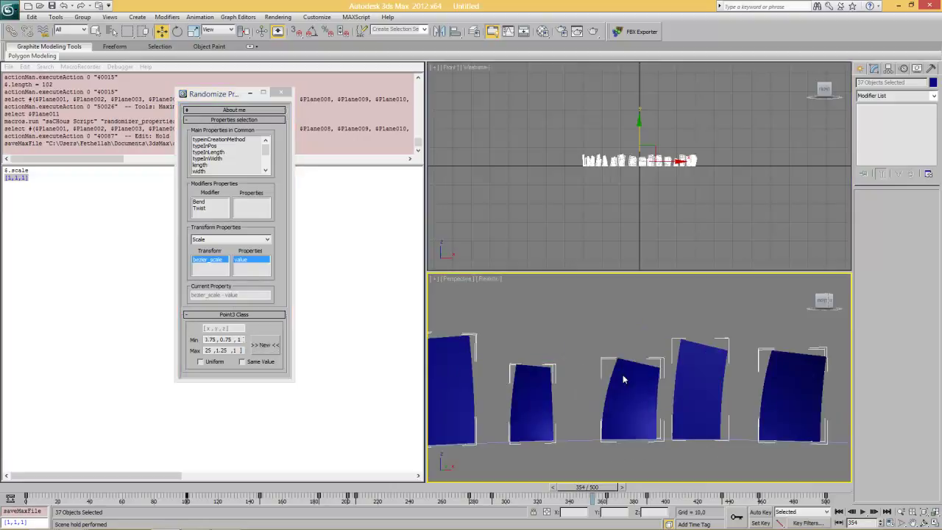
{"action": "scroll", "coordinate": [622, 376], "scroll_direction": "down", "scroll_amount": 3}
{"action": "scroll", "coordinate": [617, 365], "scroll_direction": "up", "scroll_amount": 1}
{"action": "left_click", "coordinate": [263, 346]}
{"action": "left_click", "coordinate": [263, 345]}
{"action": "left_click", "coordinate": [263, 345]}
{"action": "left_click", "coordinate": [263, 345]}
Step: Play back the animation of the randomly scaled ring in a maximized Perspective view, and stop it
{"action": "scroll", "coordinate": [612, 369], "scroll_direction": "up", "scroll_amount": 3}
{"action": "key", "text": "alt+w"}
{"action": "middle_click_drag", "start_coordinate": [572, 311], "coordinate": [518, 299], "text": "alt"}
{"action": "scroll", "coordinate": [594, 342], "scroll_direction": "down", "scroll_amount": 5}
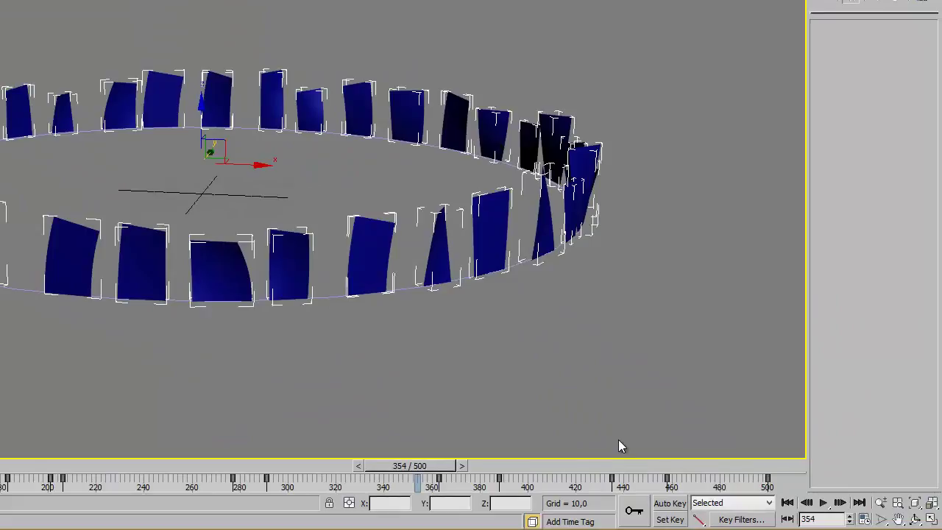
{"action": "left_click", "coordinate": [823, 503]}
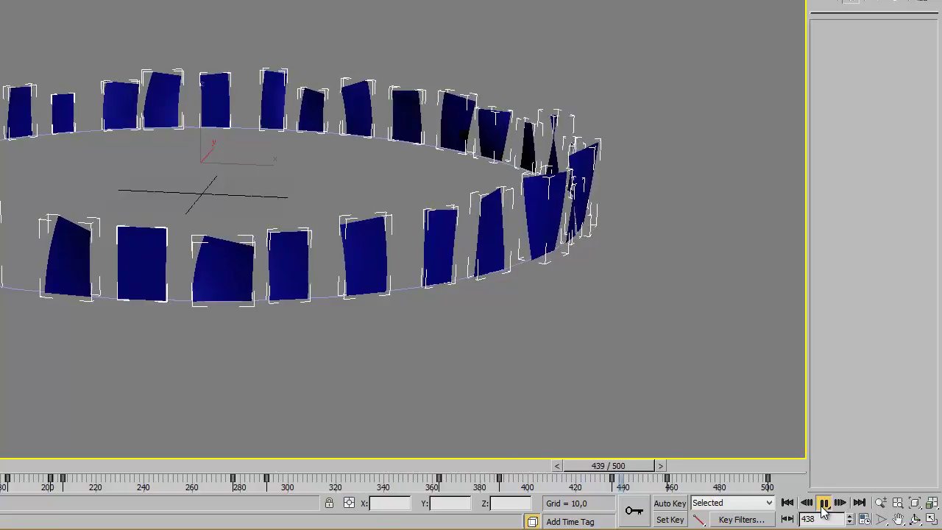
{"action": "left_click", "coordinate": [824, 503]}
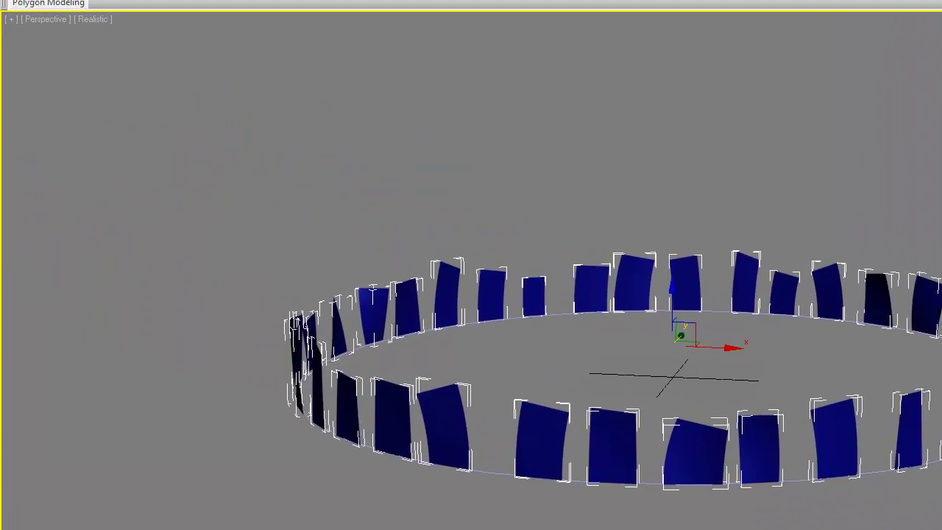
Step: Bring up the Randomize Properties script again and place its dialog clear of the ring
{"action": "left_click_drag", "start_coordinate": [626, 157], "coordinate": [76, 52]}
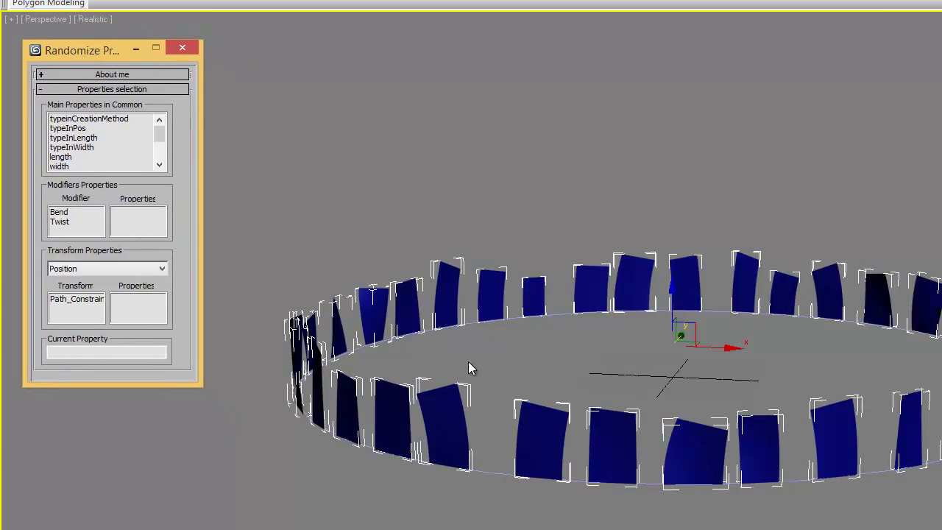